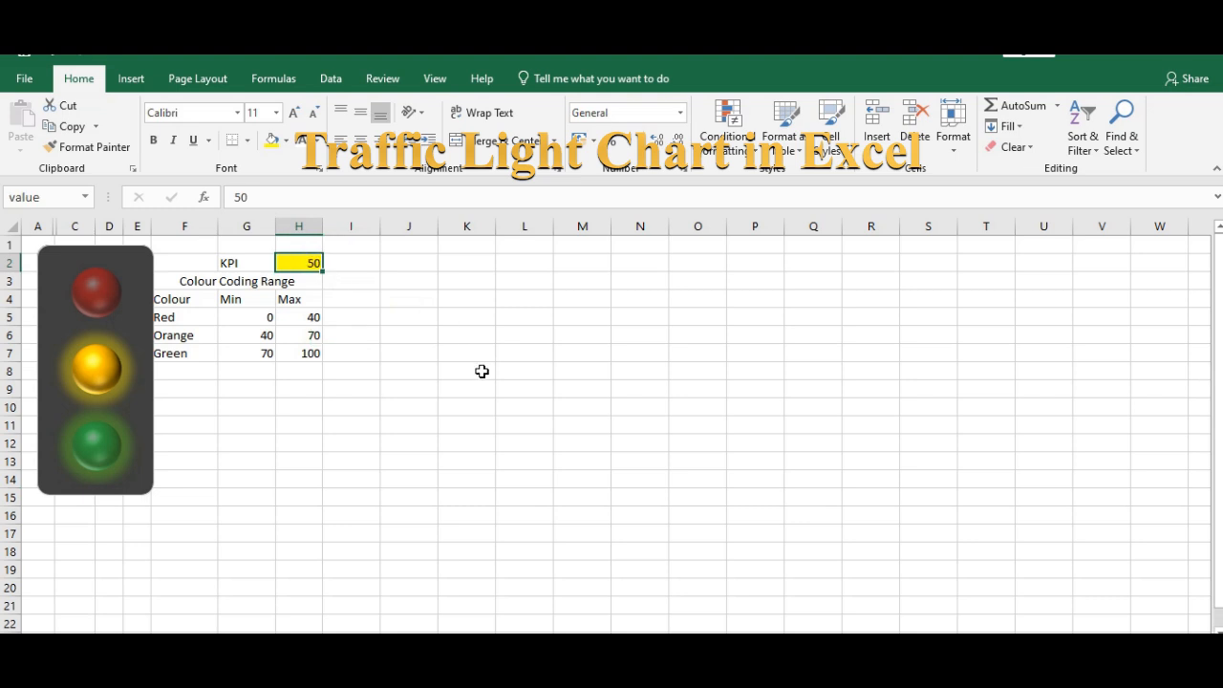
Set the KPI value in cell H2 of the traffic light example to 30.
{"action": "type", "text": "30"}
{"action": "key", "text": "Return"}
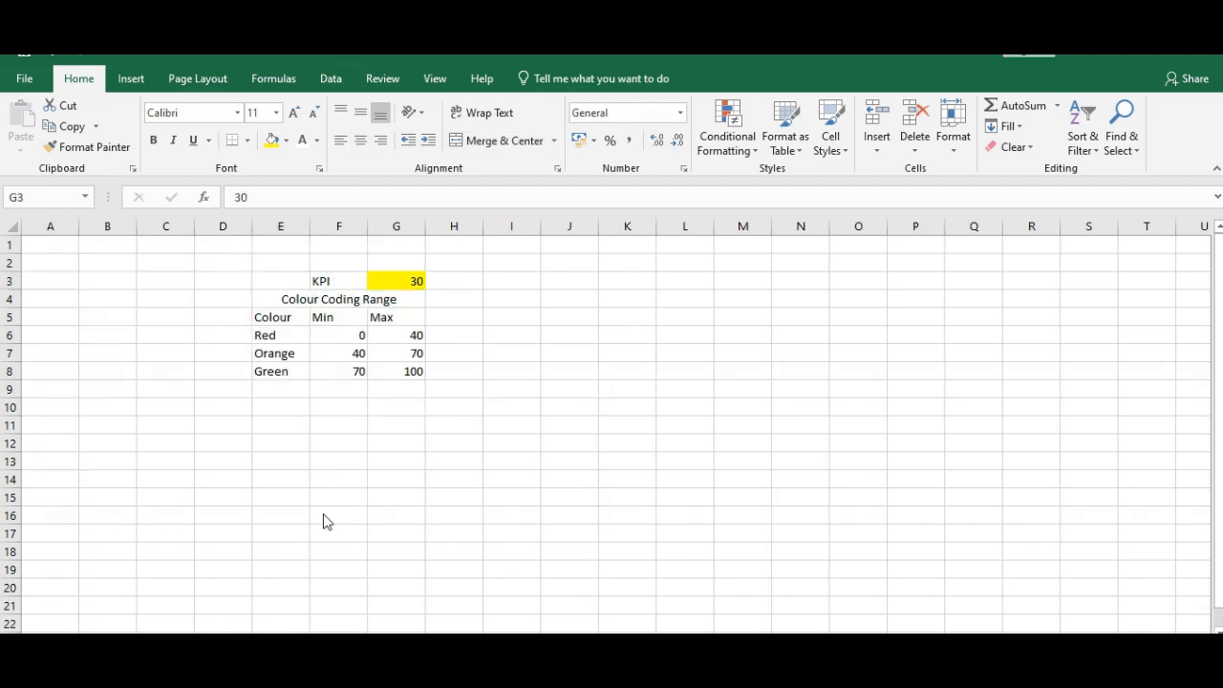
{"action": "left_click", "coordinate": [423, 284]}
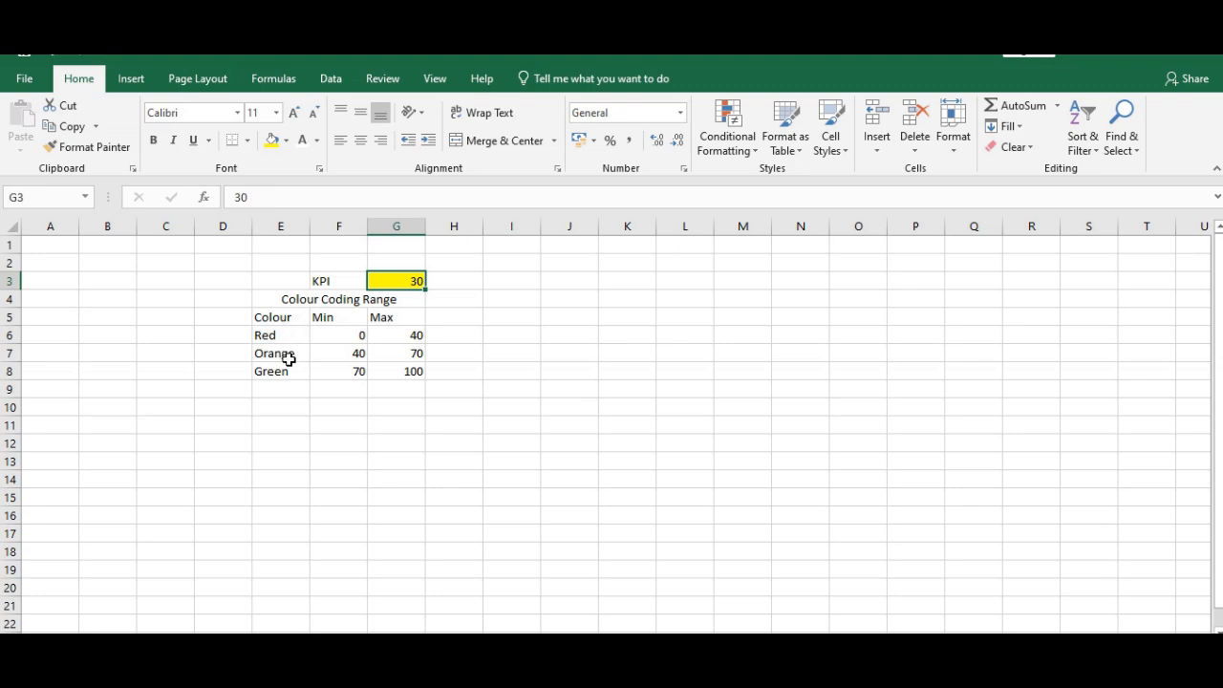
Add the column headers X, Y and size in cells B5 to D5, beside the Colour header.
{"action": "left_click", "coordinate": [130, 314]}
{"action": "type", "text": "X"}
{"action": "key", "text": "Tab"}
{"action": "type", "text": "Y"}
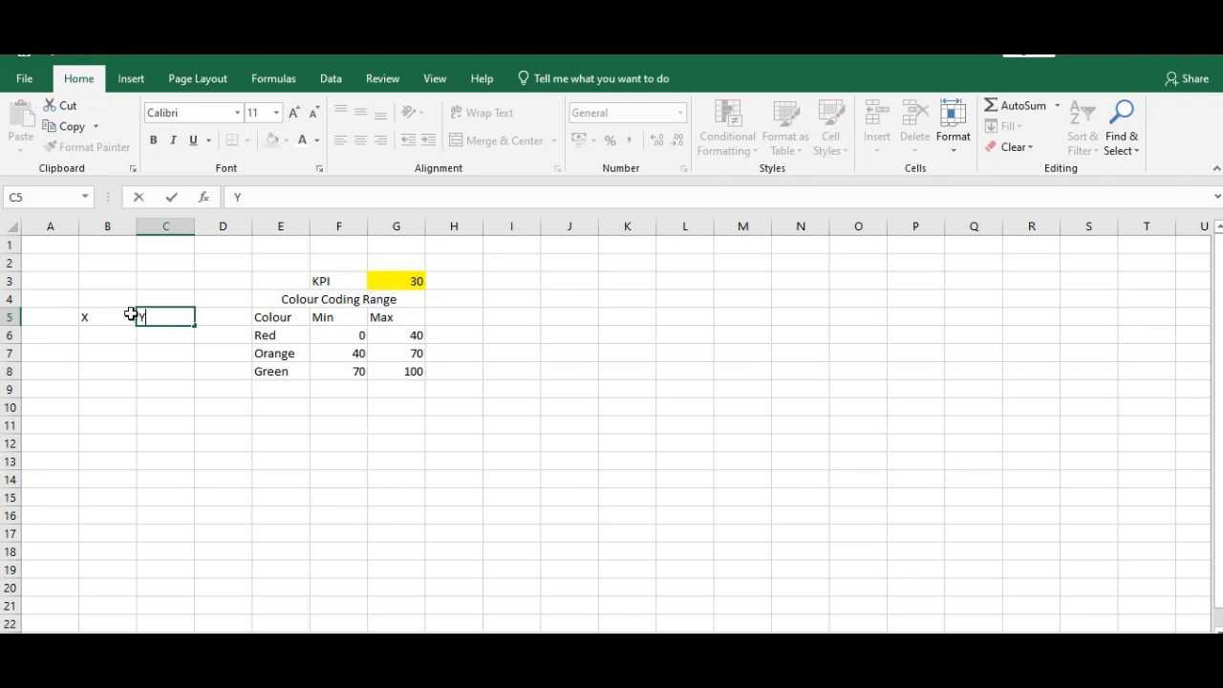
{"action": "key", "text": "Tab"}
{"action": "type", "text": "s"}
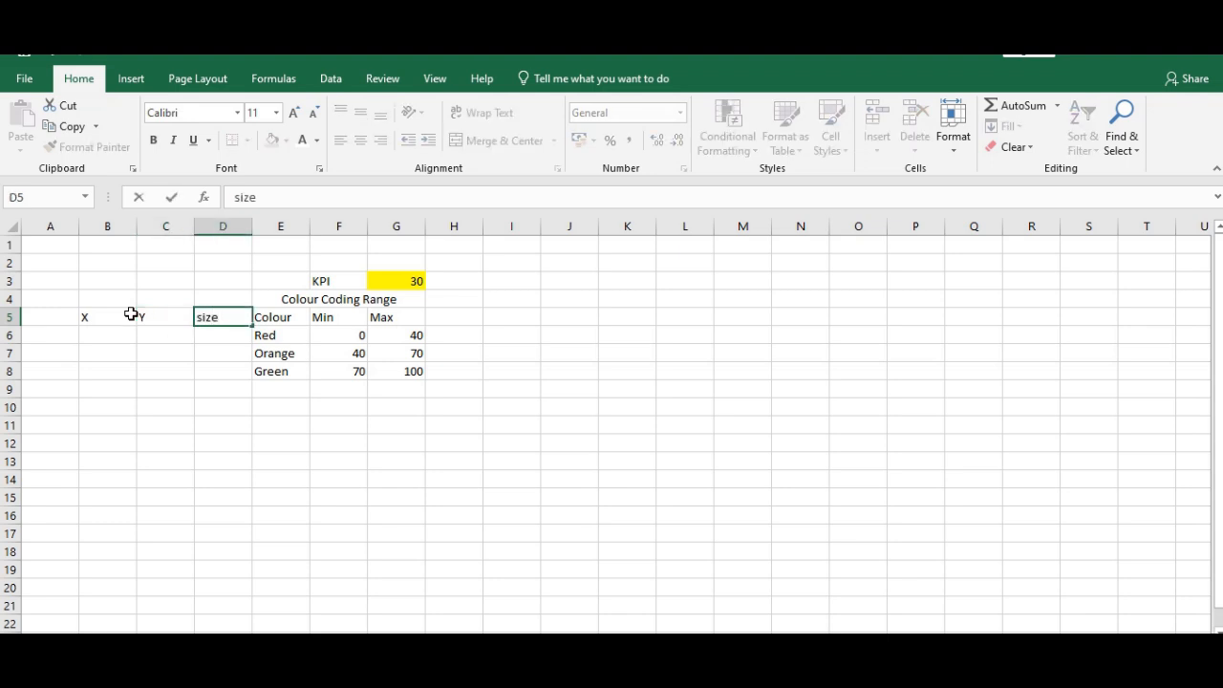
Fill the X column with 1 in each of cells B6 to B8.
{"action": "left_click", "coordinate": [110, 333]}
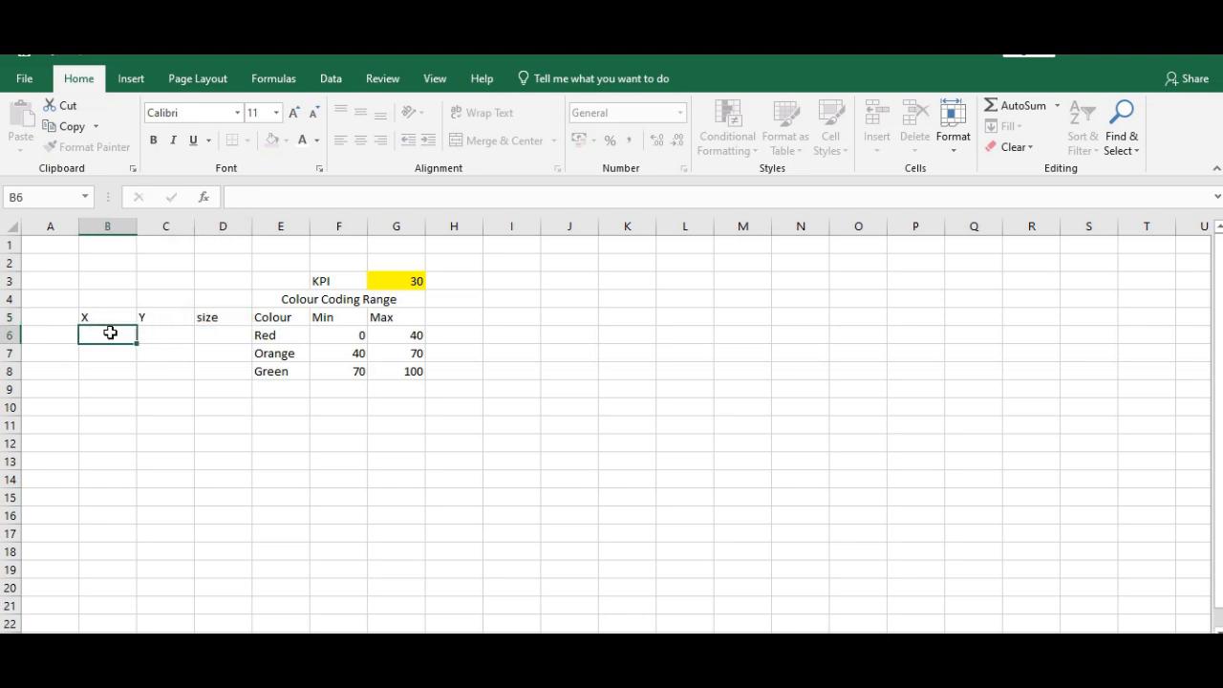
{"action": "type", "text": "1"}
{"action": "key", "text": "Return"}
{"action": "type", "text": "1"}
{"action": "key", "text": "Return"}
{"action": "type", "text": "1"}
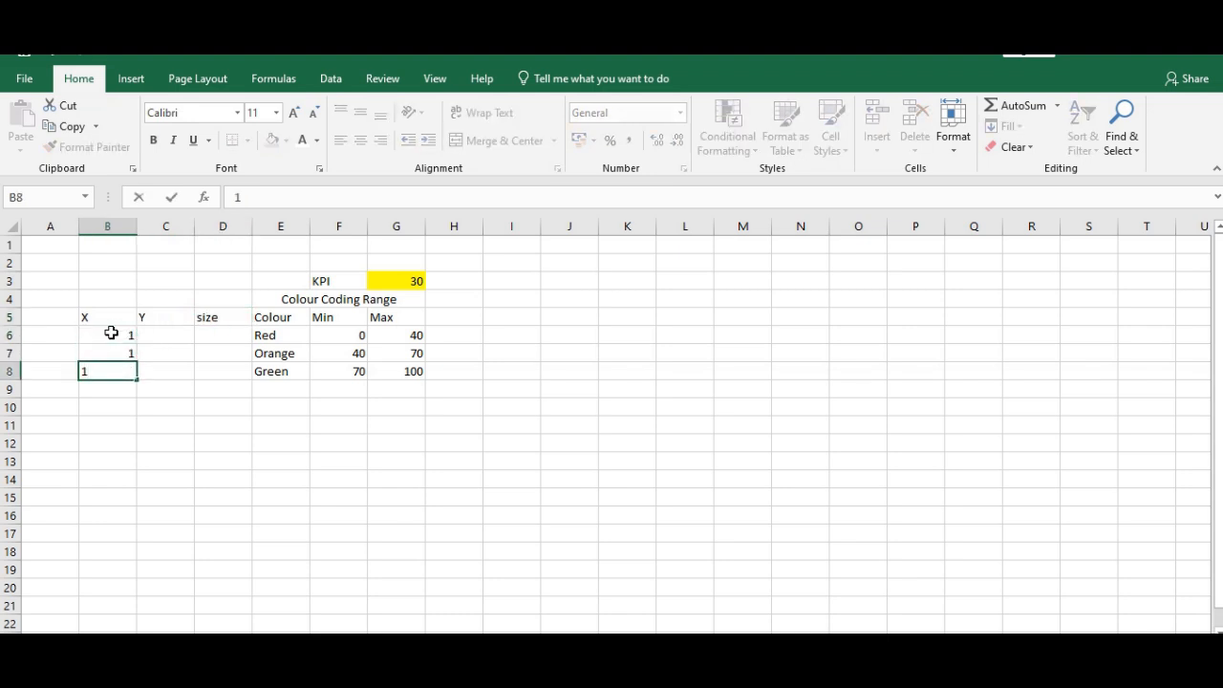
Enter the Y values 3, 2 and 1 in cells C6 to C8.
{"action": "left_click", "coordinate": [175, 333]}
{"action": "type", "text": "3"}
{"action": "key", "text": "Return"}
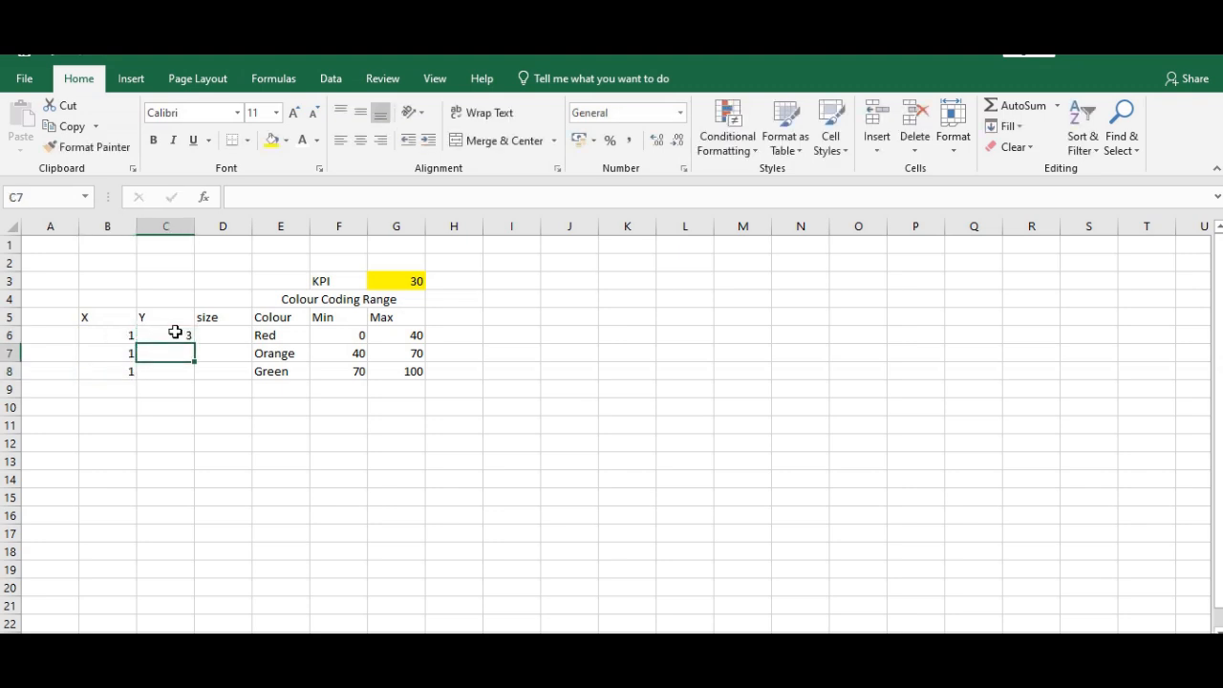
{"action": "type", "text": "2"}
{"action": "key", "text": "Return"}
{"action": "type", "text": "1"}
{"action": "key", "text": "Return"}
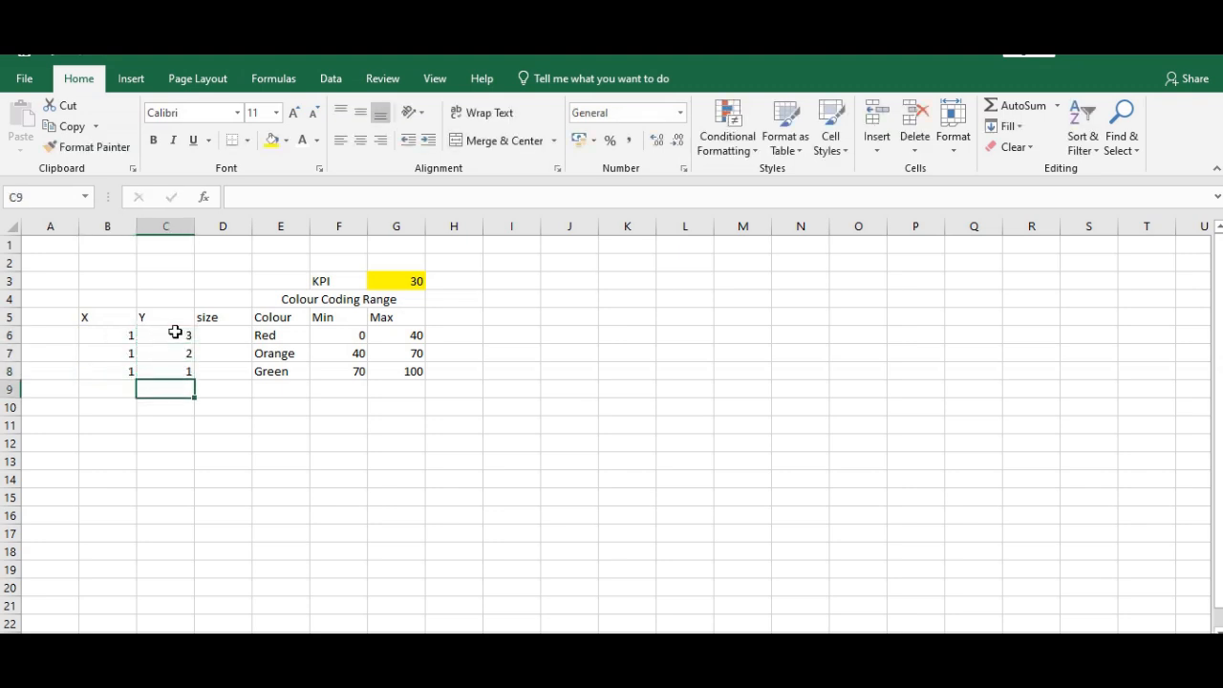
Fill the size column with 1 in each of cells D6 to D8.
{"action": "left_click", "coordinate": [247, 333]}
{"action": "type", "text": "1"}
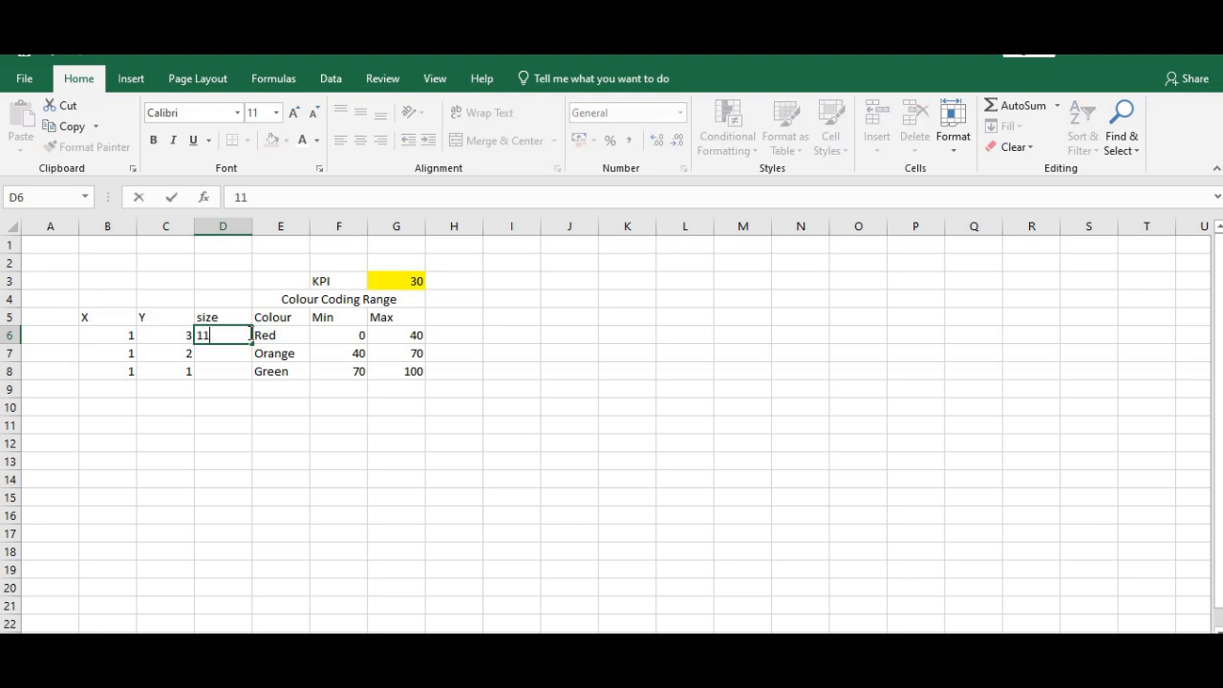
{"action": "key", "text": "Return"}
{"action": "type", "text": "1"}
{"action": "key", "text": "Return"}
{"action": "type", "text": "1"}
{"action": "key", "text": "Return"}
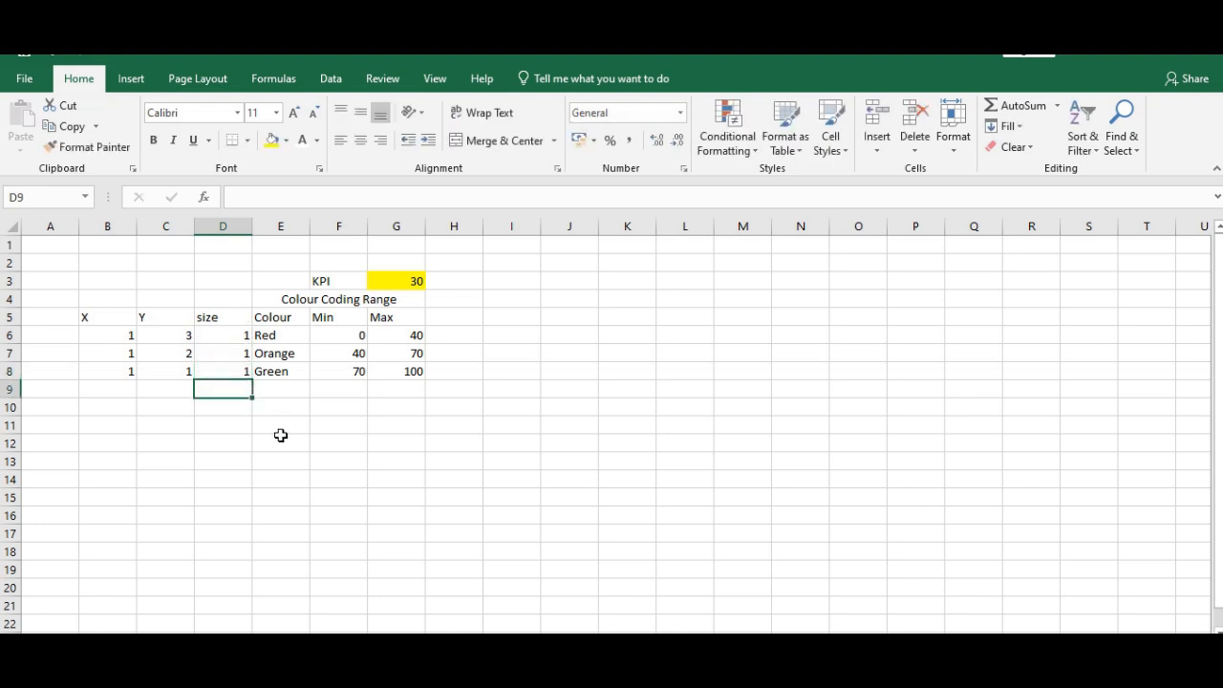
Insert a 3-D bubble chart from B6:D8 and switch its rows and columns.
{"action": "left_click", "coordinate": [109, 335]}
{"action": "left_click_drag", "start_coordinate": [109, 335], "coordinate": [214, 369]}
{"action": "left_click", "coordinate": [143, 83]}
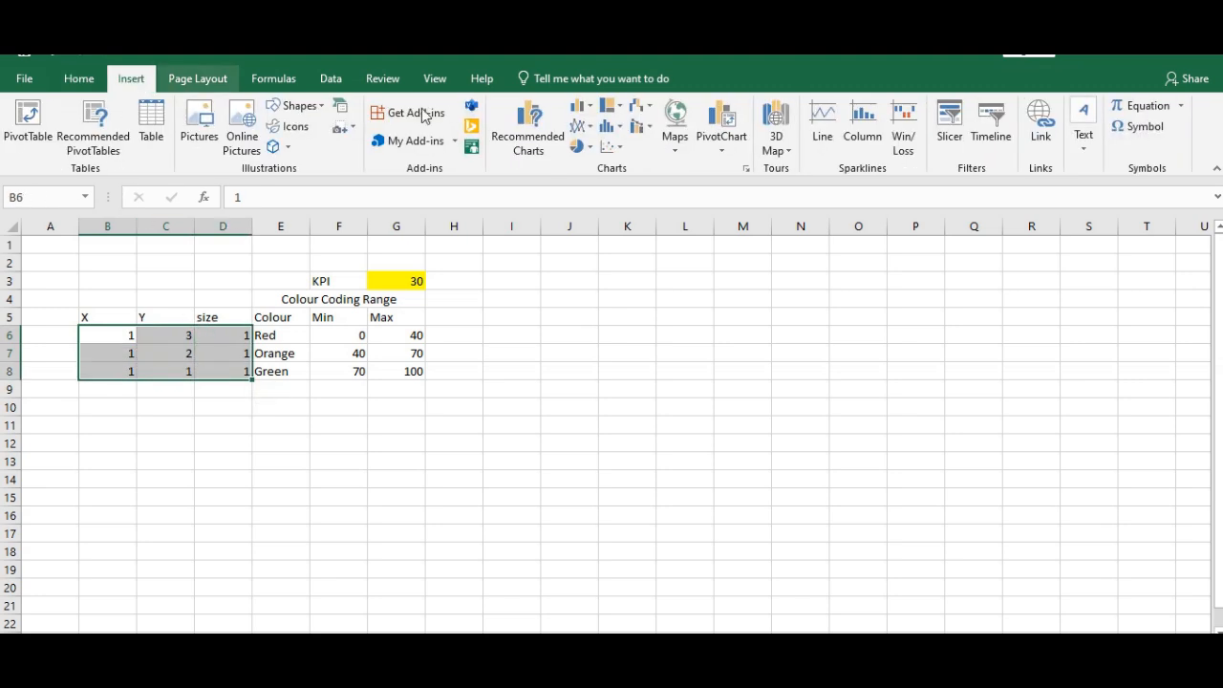
{"action": "left_click", "coordinate": [613, 150]}
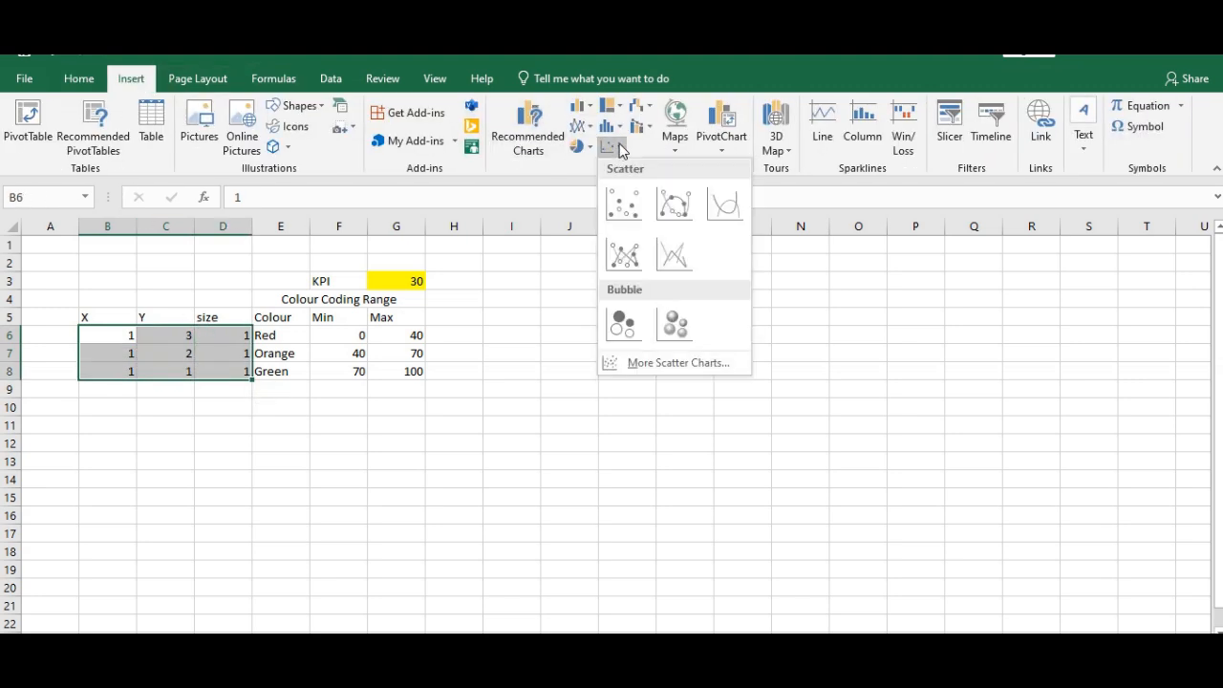
{"action": "left_click", "coordinate": [684, 319]}
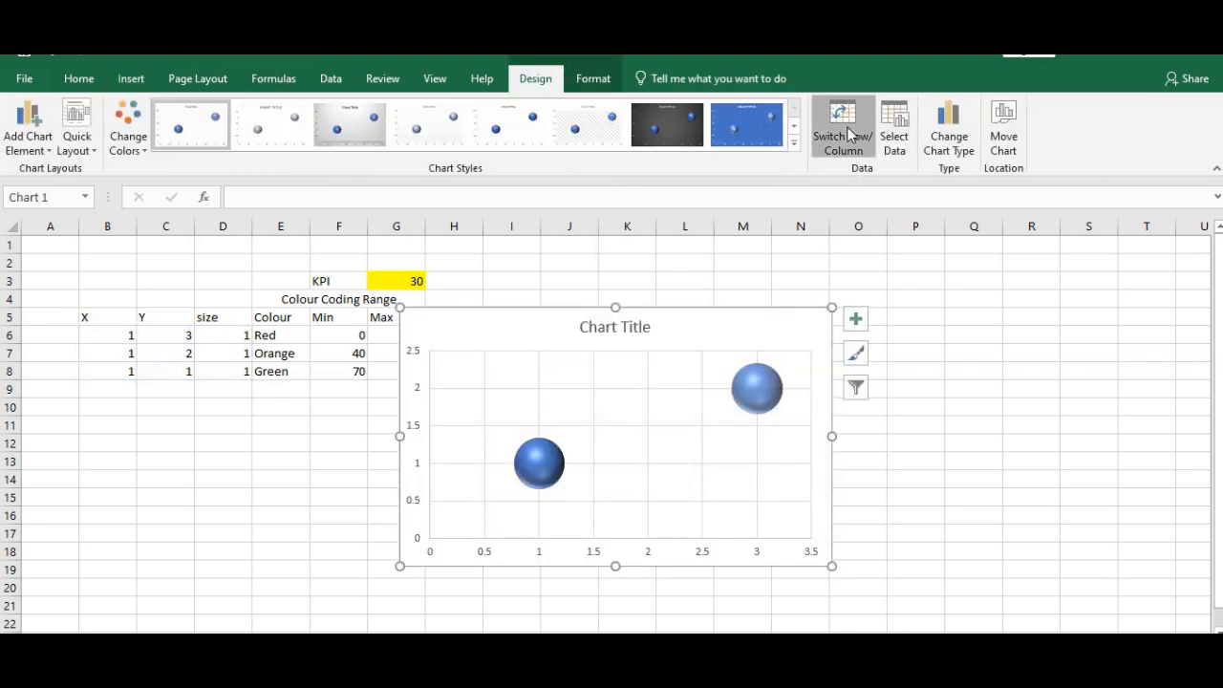
{"action": "left_click", "coordinate": [845, 129]}
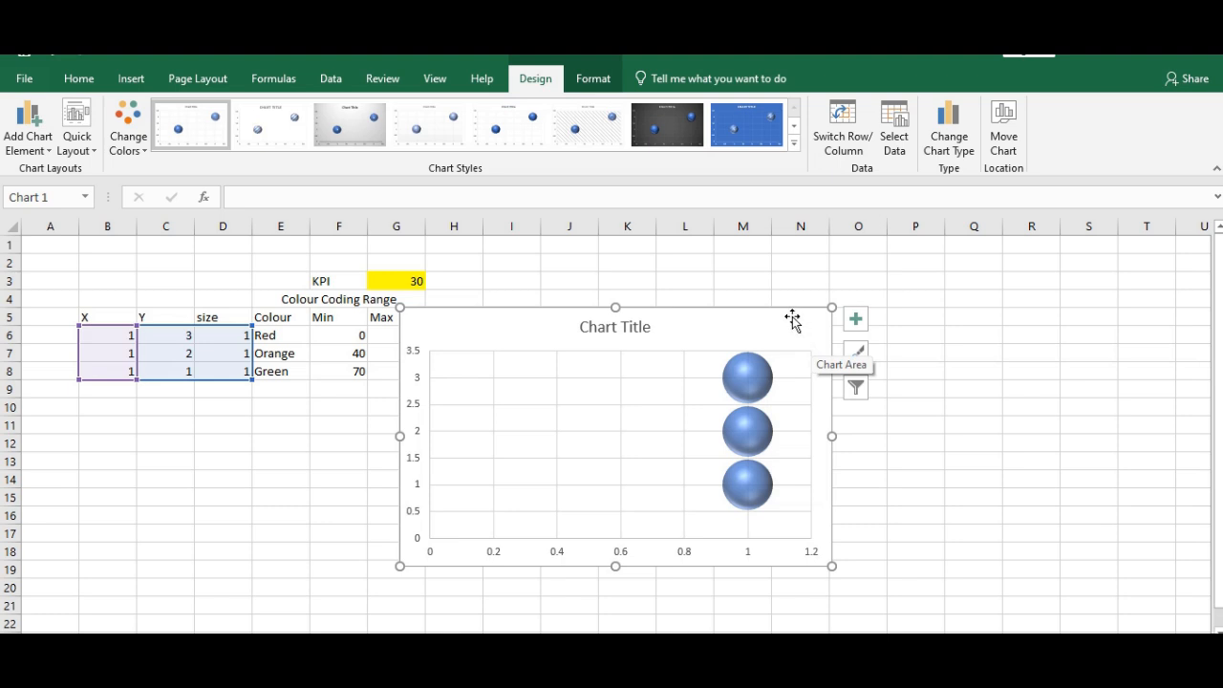
Add a second chart series using C6:C8 for the Y values and D6:D8 for the bubble size.
{"action": "left_click", "coordinate": [900, 127]}
{"action": "left_click", "coordinate": [471, 352]}
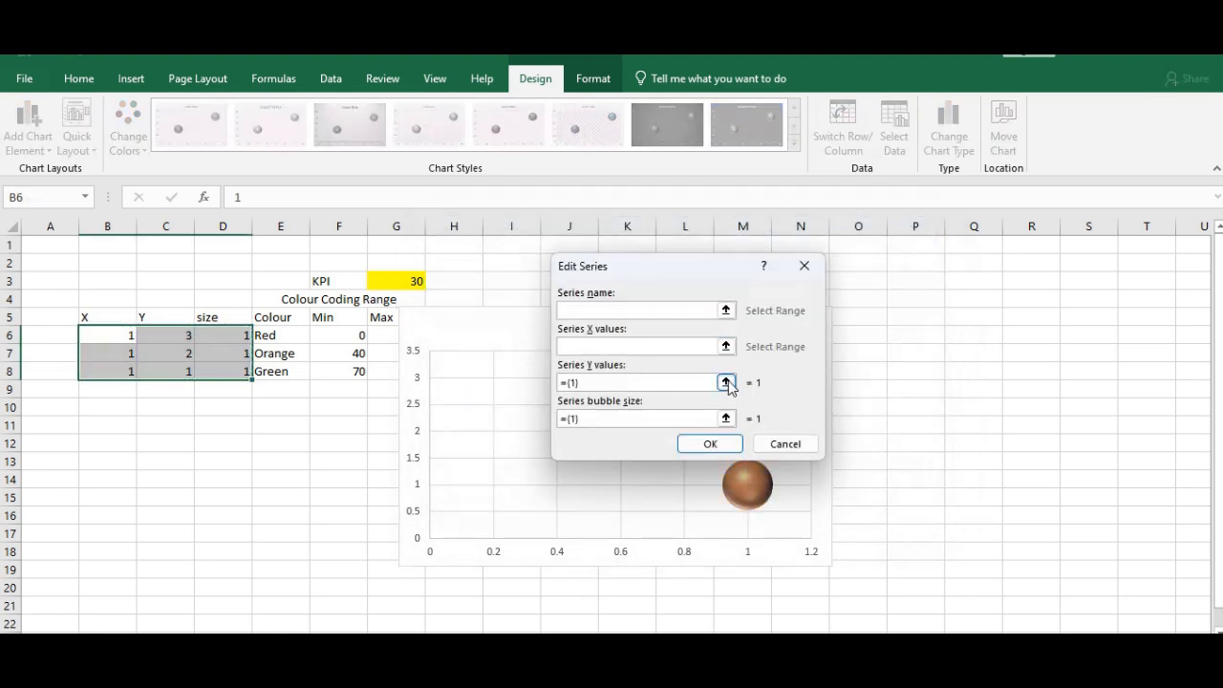
{"action": "left_click", "coordinate": [725, 382]}
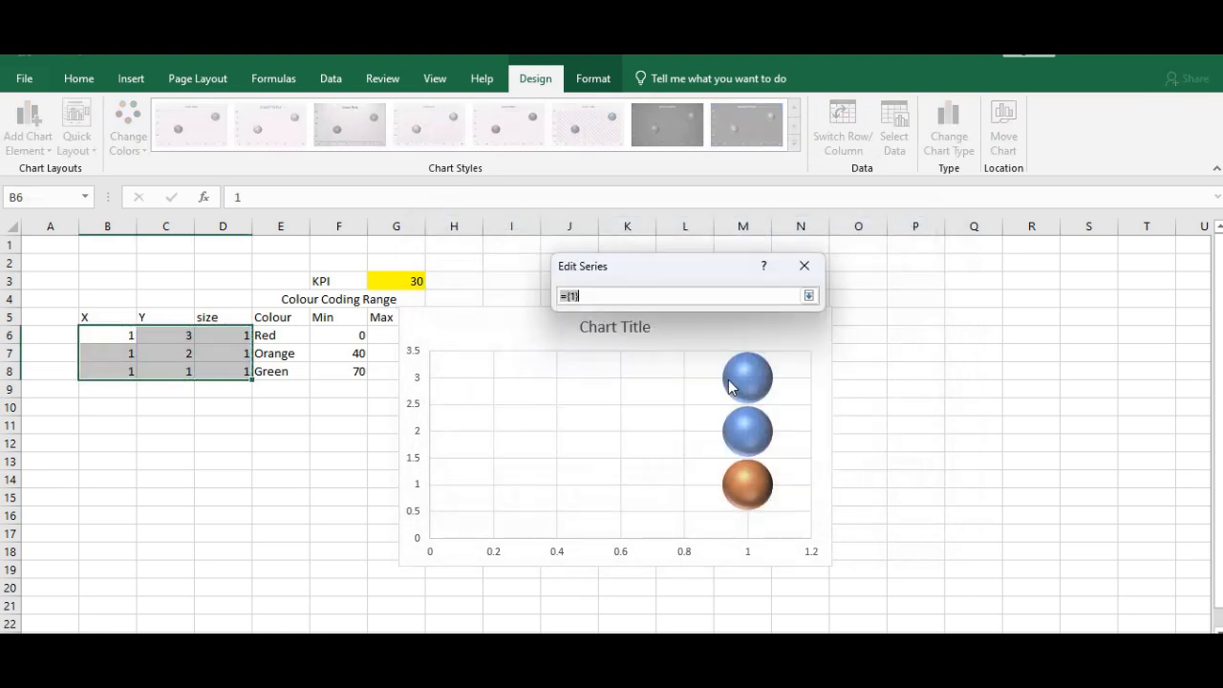
{"action": "left_click", "coordinate": [176, 336]}
{"action": "left_click_drag", "start_coordinate": [177, 335], "coordinate": [180, 371]}
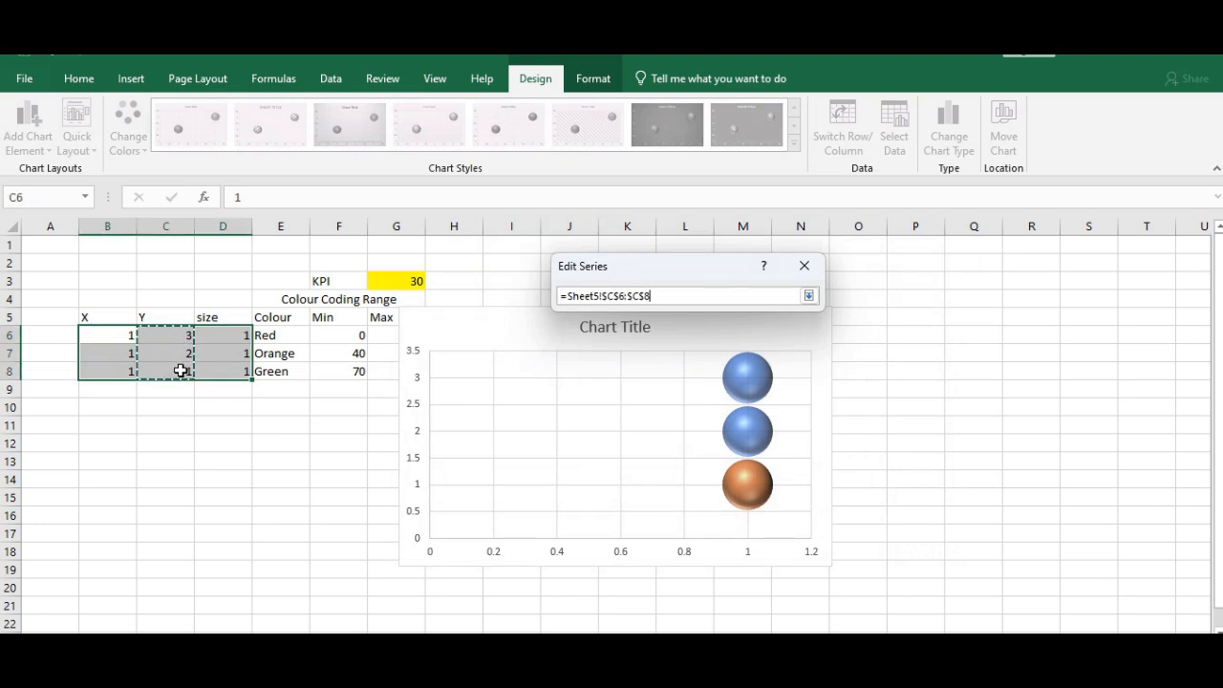
{"action": "left_click", "coordinate": [809, 296]}
{"action": "left_click", "coordinate": [729, 416]}
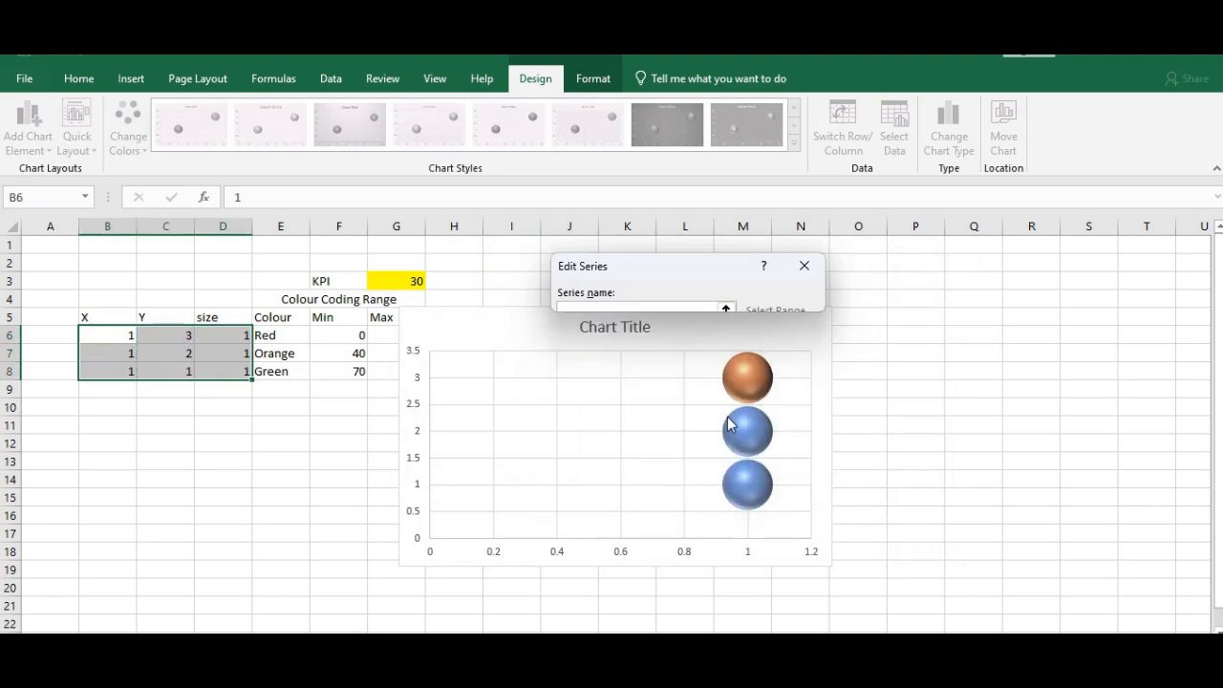
{"action": "left_click_drag", "start_coordinate": [223, 332], "coordinate": [225, 371]}
{"action": "left_click", "coordinate": [808, 296]}
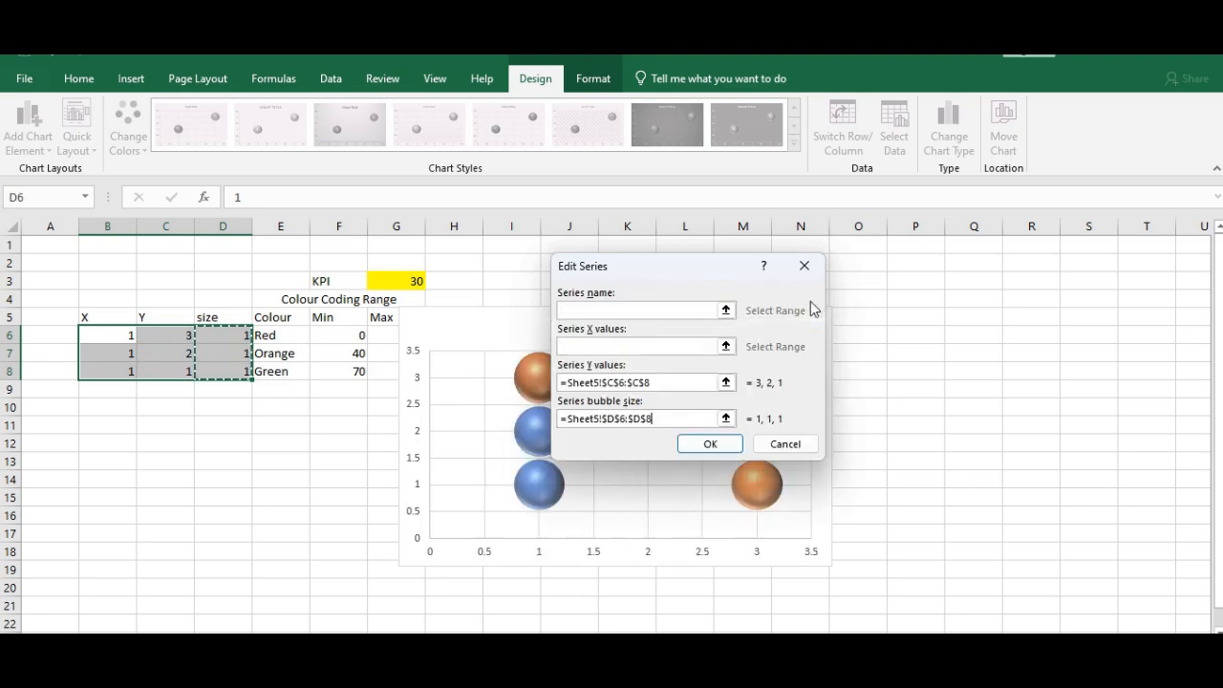
Set the new series' X values to 2,2,2 and accept the chart data changes.
{"action": "left_click", "coordinate": [585, 346]}
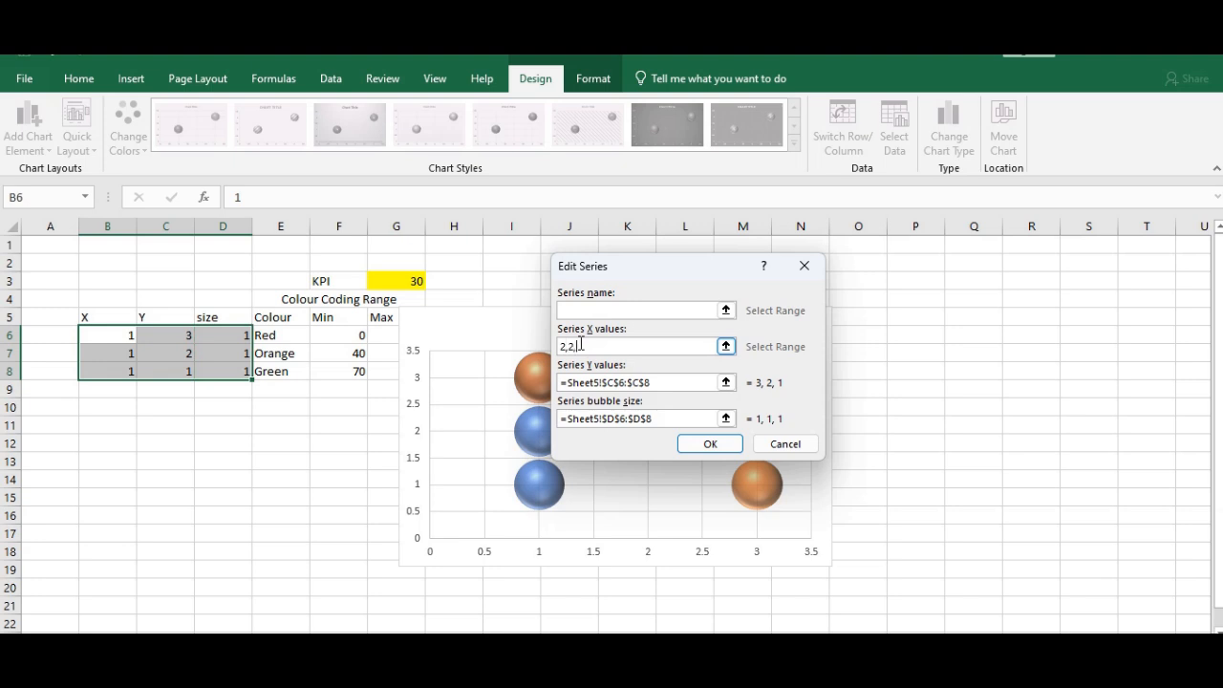
{"action": "type", "text": "2,2,2"}
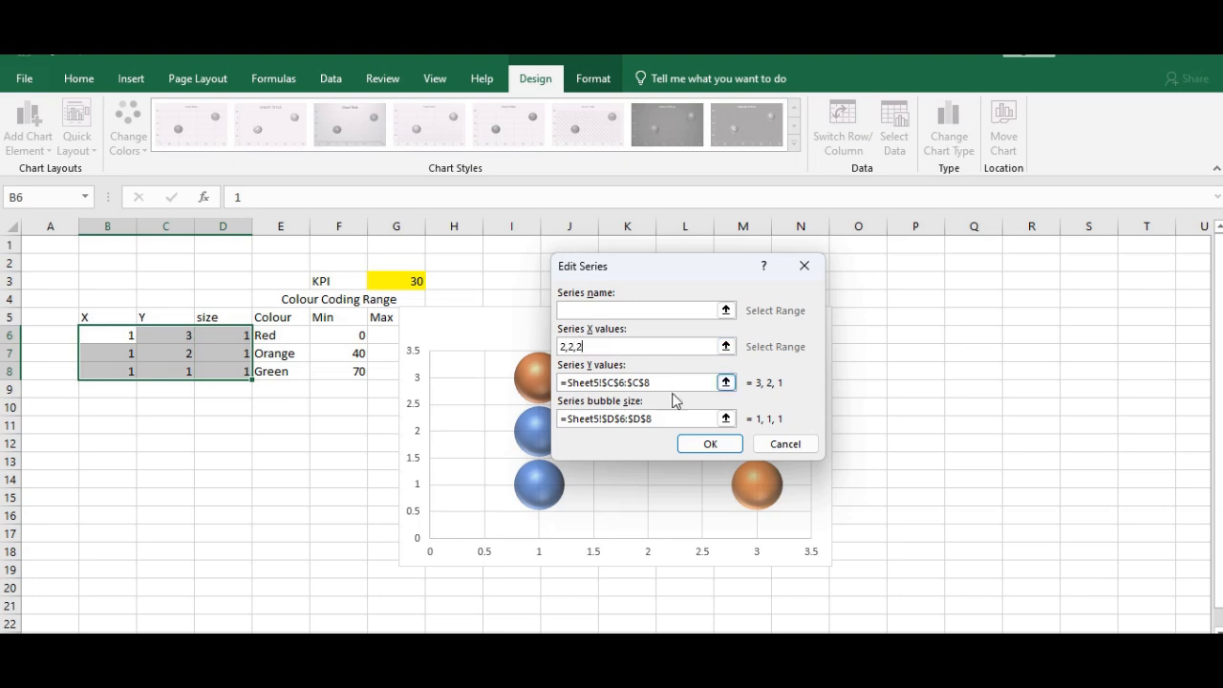
{"action": "left_click", "coordinate": [712, 446]}
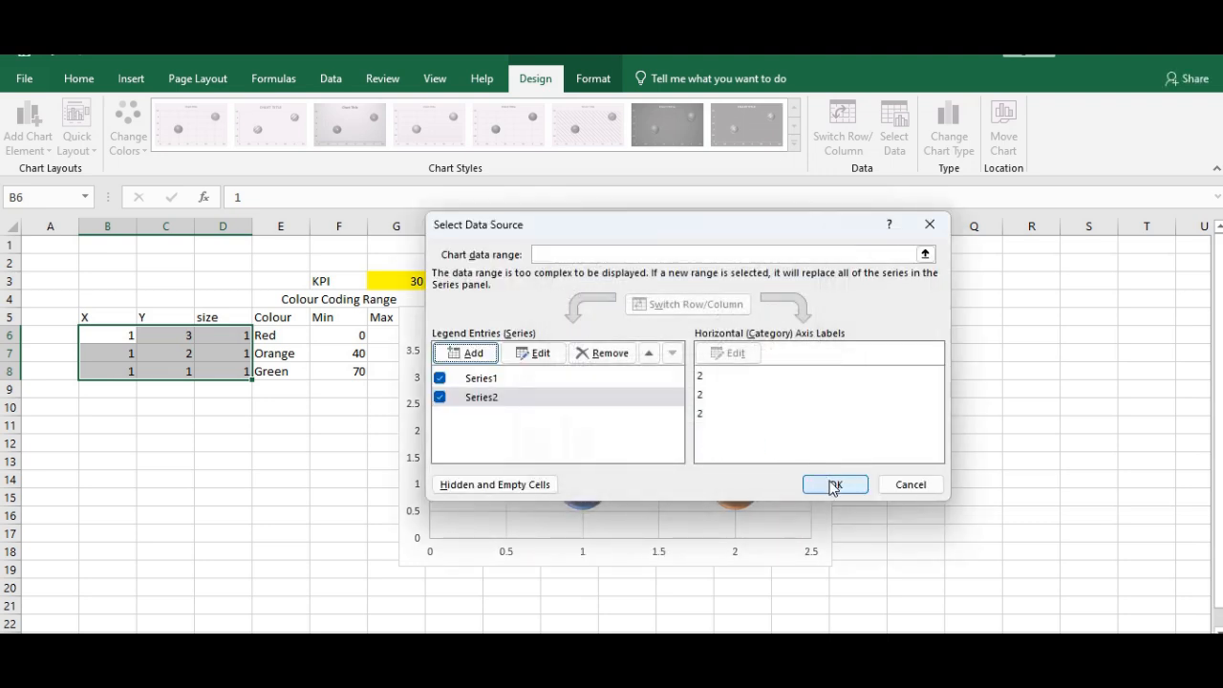
{"action": "left_click", "coordinate": [834, 485]}
Format the second series' bubbles with a solid red fill at 50% transparency.
{"action": "left_click", "coordinate": [748, 390]}
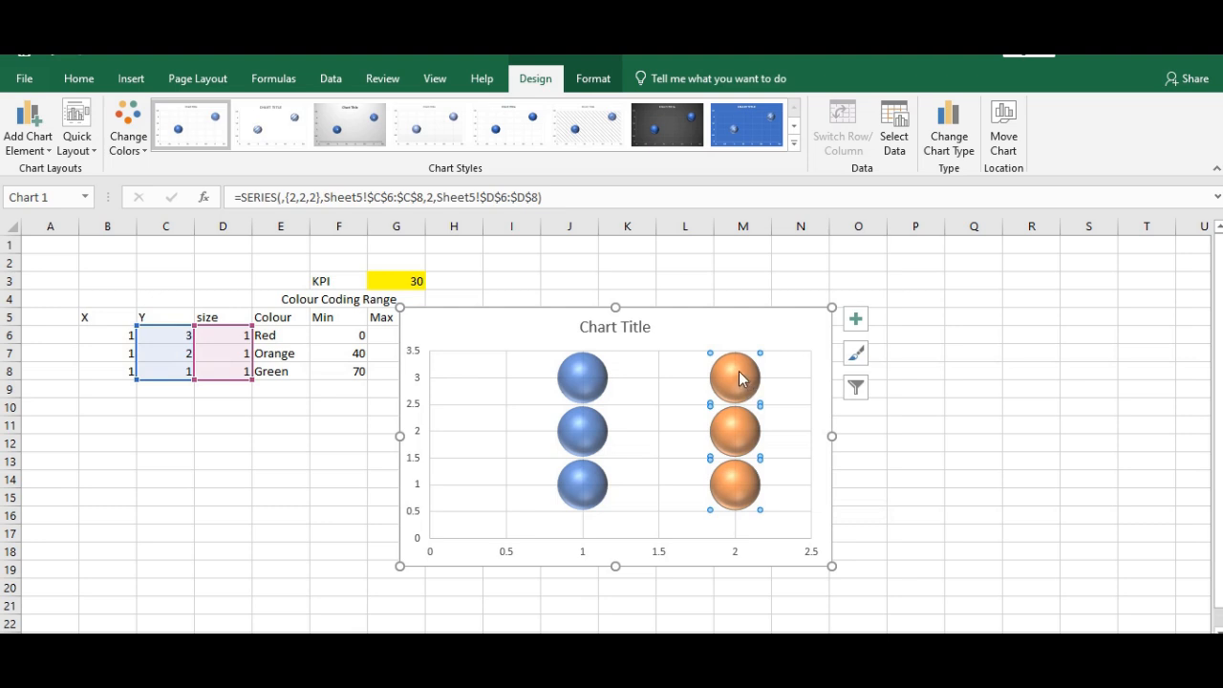
{"action": "right_click", "coordinate": [741, 377]}
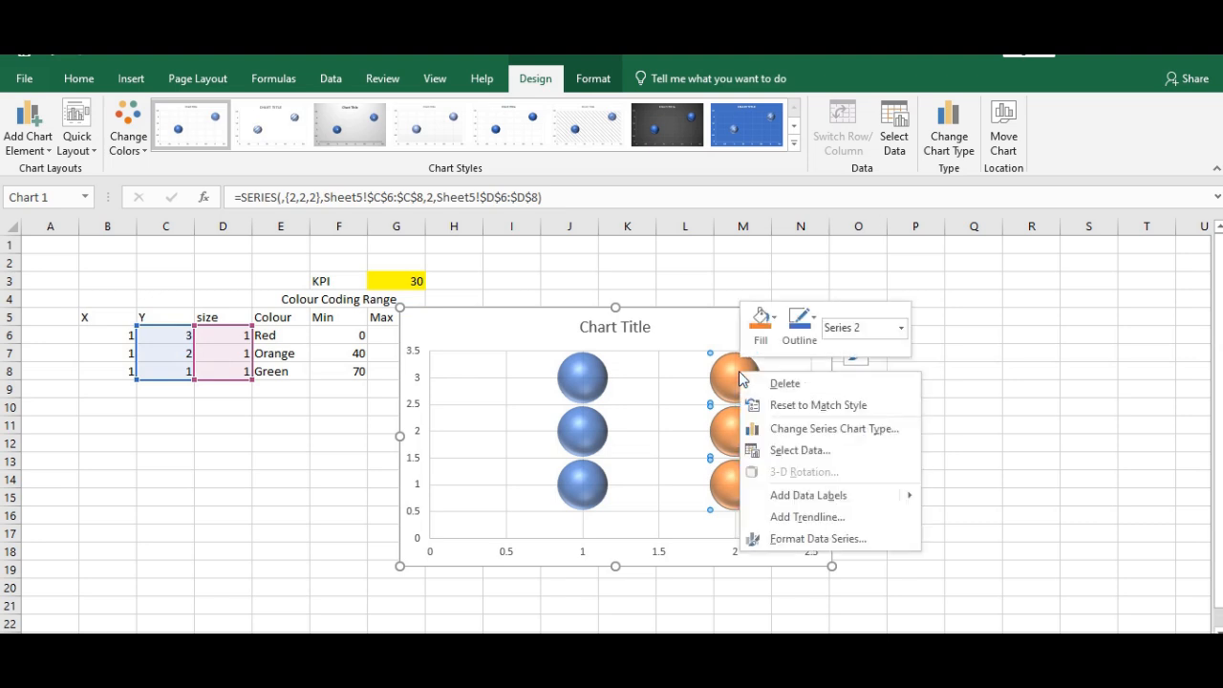
{"action": "left_click", "coordinate": [804, 540]}
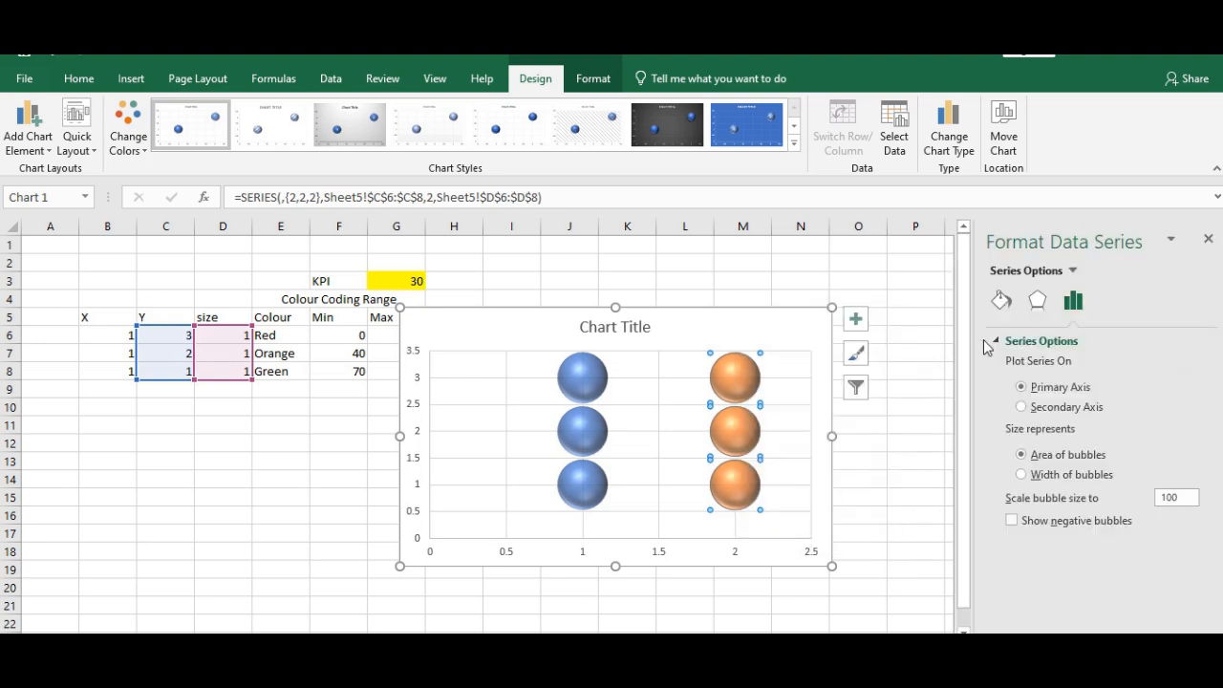
{"action": "left_click", "coordinate": [1001, 302]}
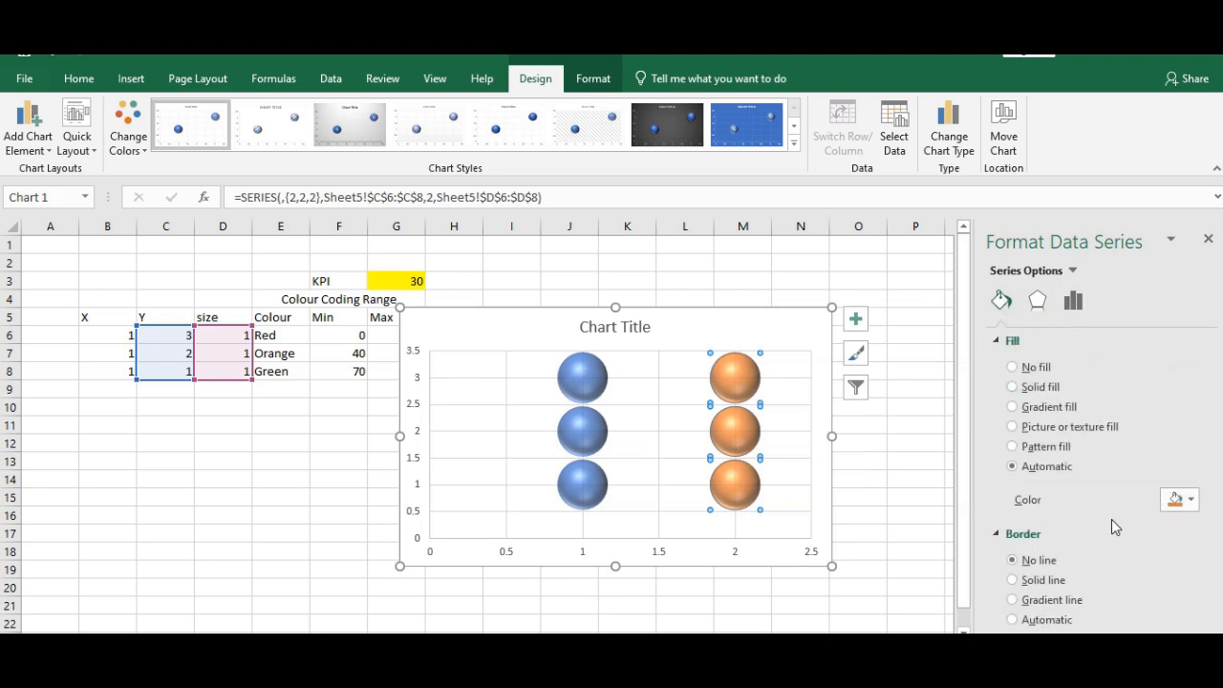
{"action": "left_click", "coordinate": [1185, 500]}
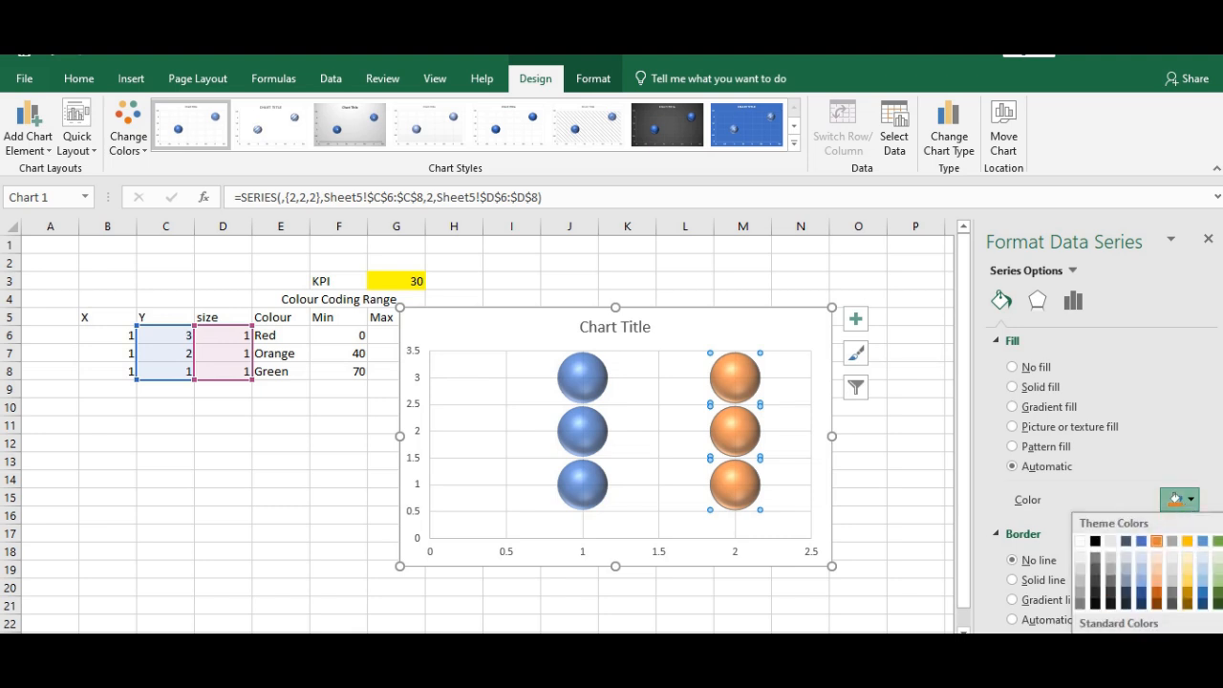
{"action": "left_click", "coordinate": [1117, 621]}
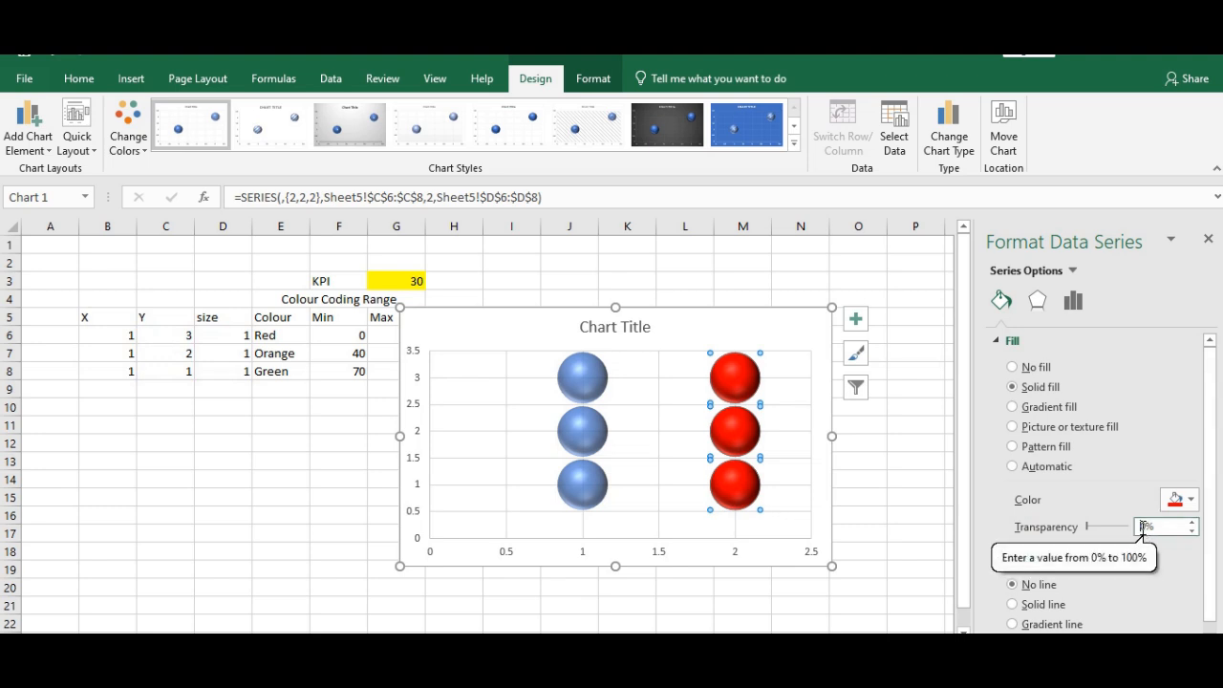
{"action": "type", "text": "6"}
{"action": "key", "text": "BackSpace"}
{"action": "type", "text": "5"}
{"action": "left_click", "coordinate": [745, 382]}
Change the fill of only the middle bubble in the second series to gold.
{"action": "left_click", "coordinate": [736, 442]}
{"action": "left_click", "coordinate": [736, 441]}
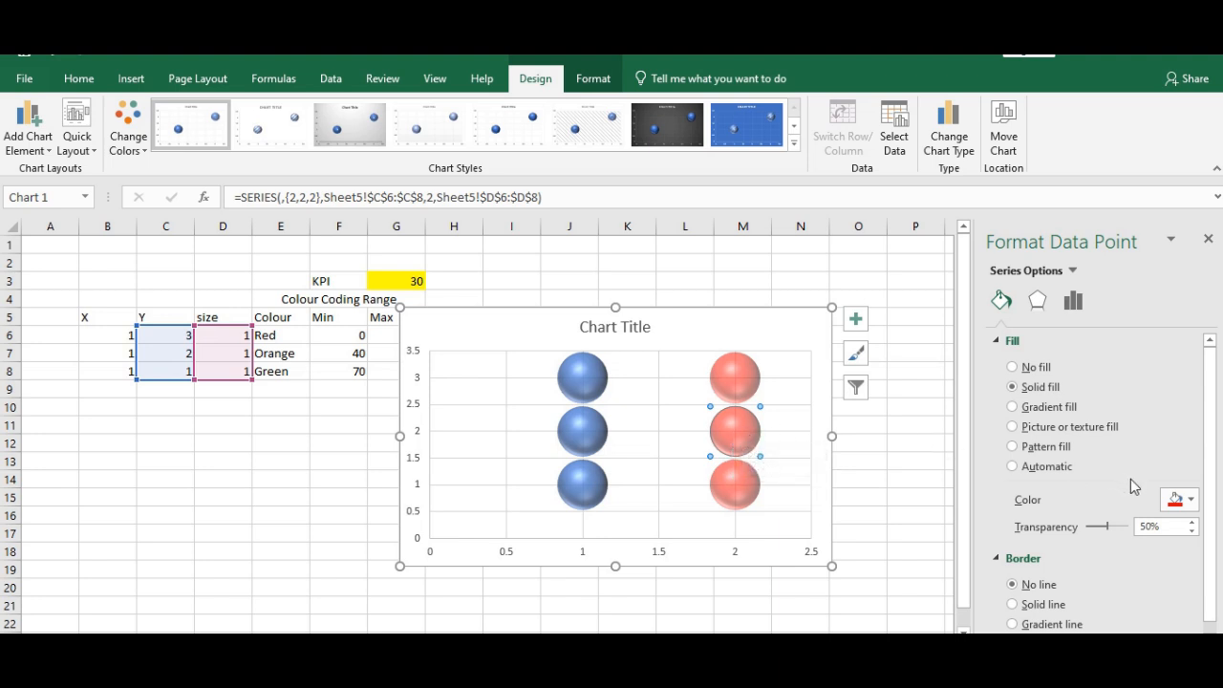
{"action": "left_click", "coordinate": [1176, 498]}
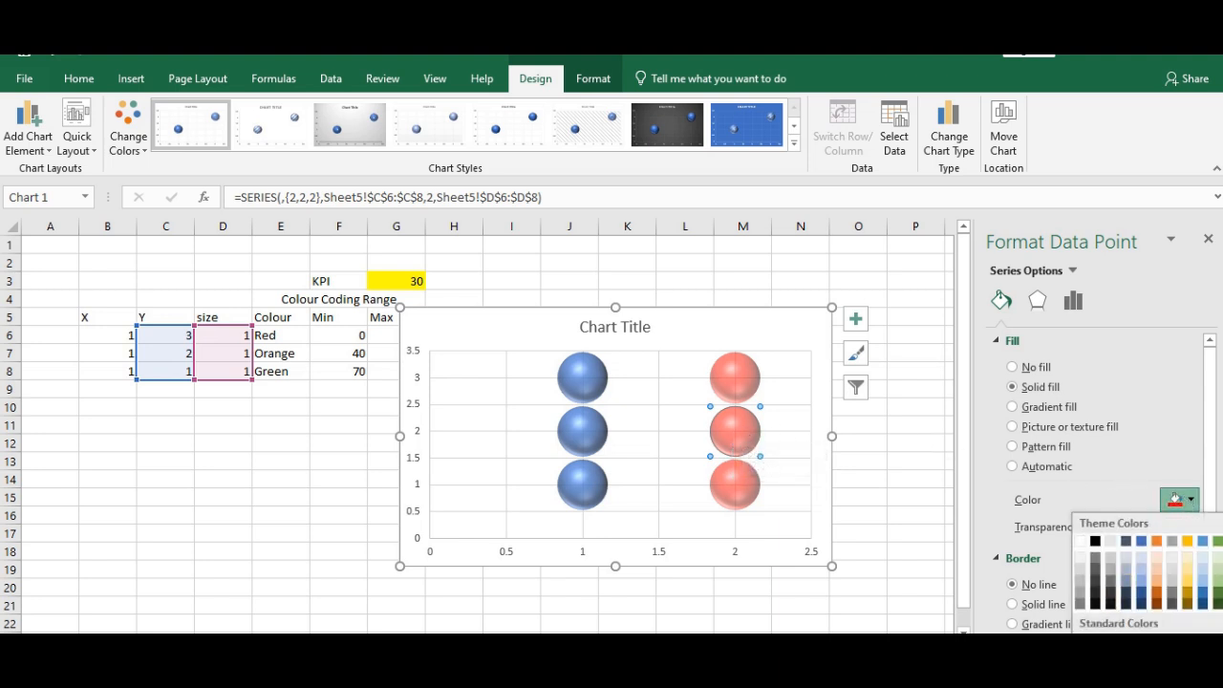
{"action": "left_click", "coordinate": [1187, 541]}
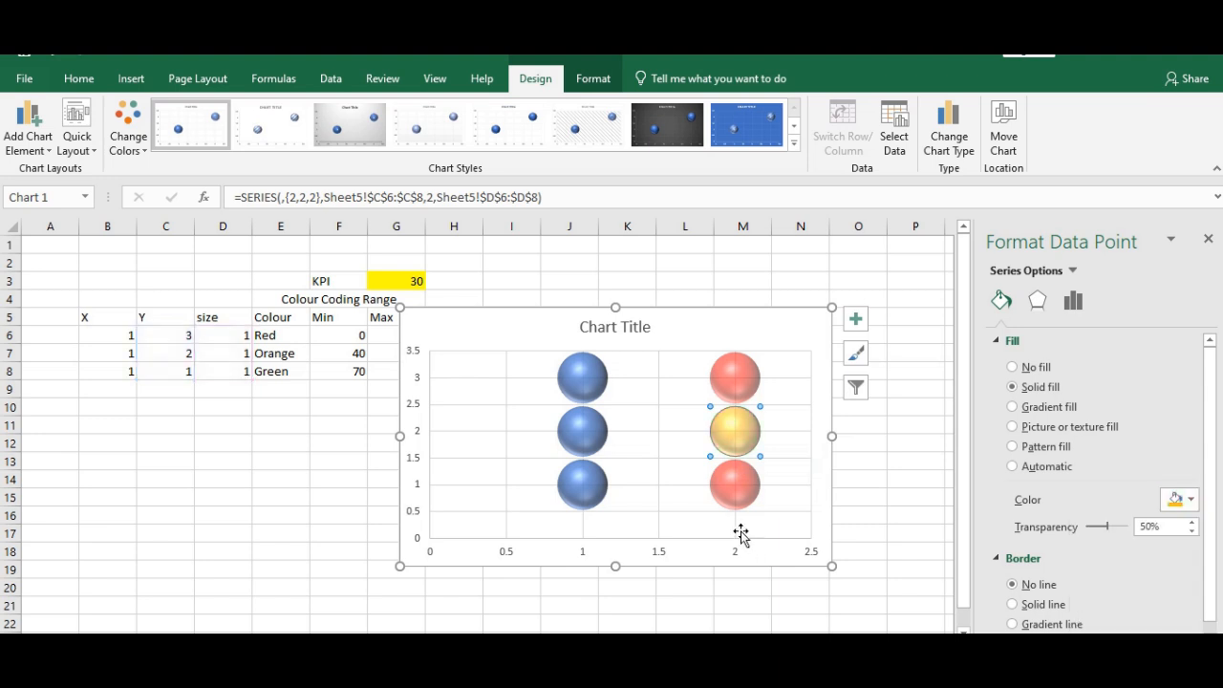
Change the fill of the lowest bubble in the second series to green and close the formatting options.
{"action": "left_click", "coordinate": [744, 491]}
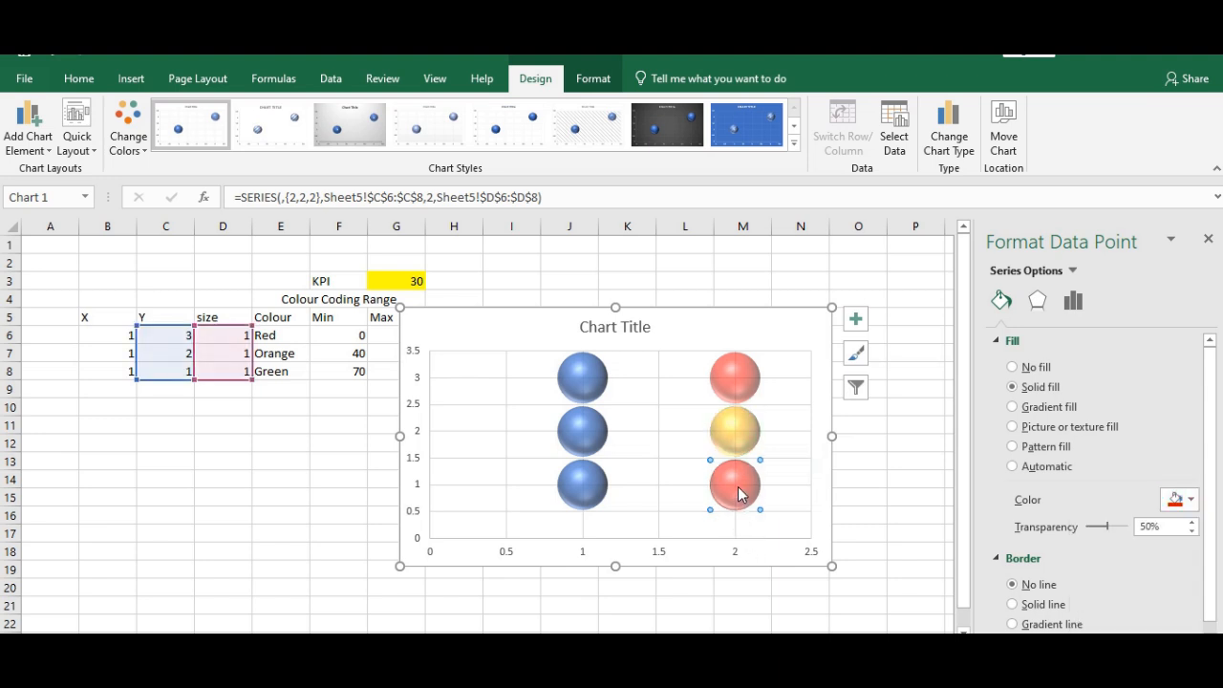
{"action": "left_click", "coordinate": [1177, 499]}
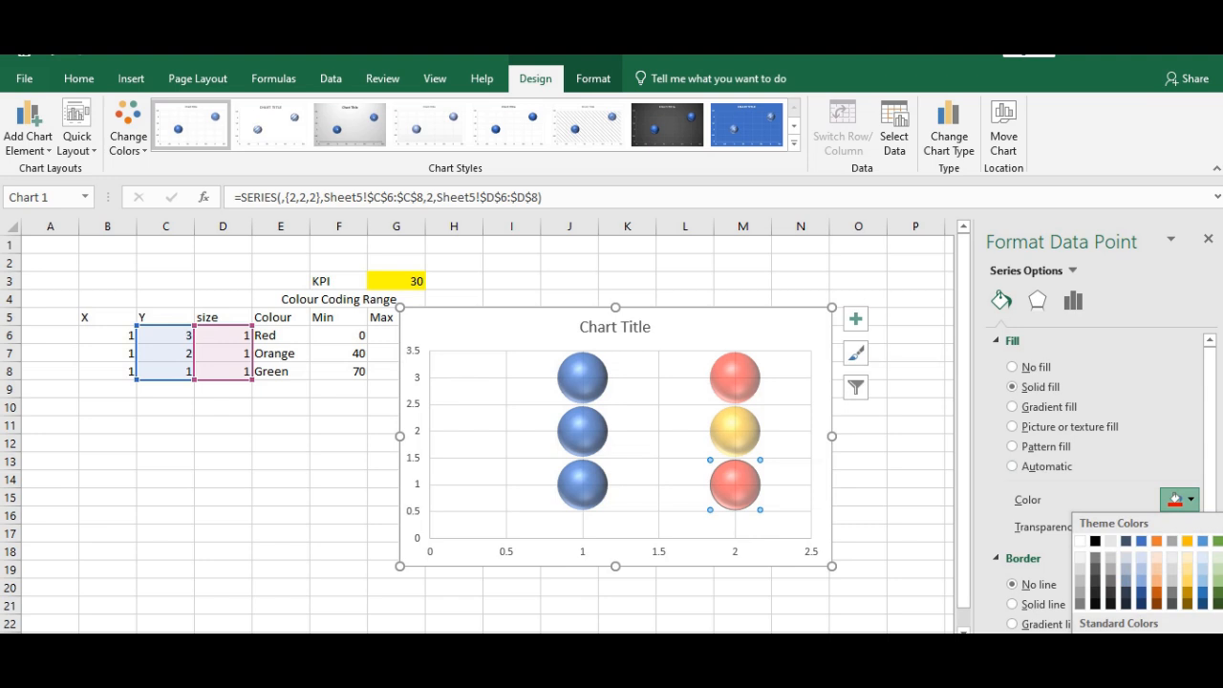
{"action": "left_click", "coordinate": [1217, 540]}
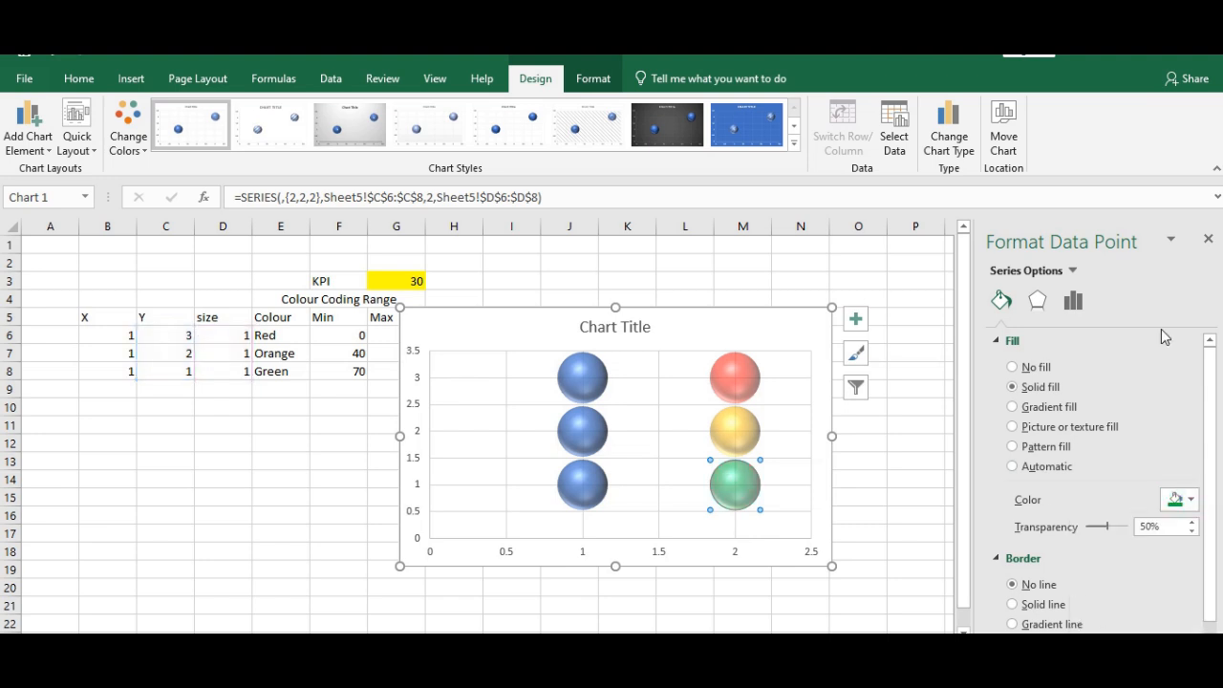
{"action": "left_click", "coordinate": [1207, 241]}
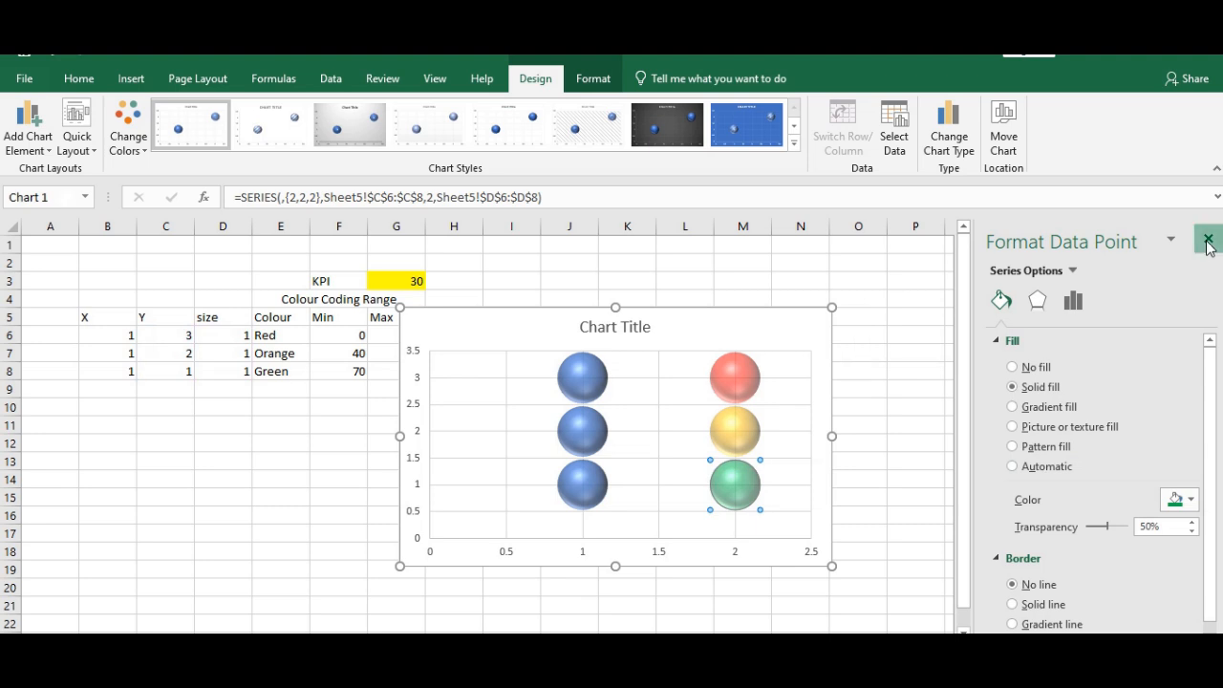
Fill only the top bubble of the first series with solid red.
{"action": "left_click", "coordinate": [593, 375]}
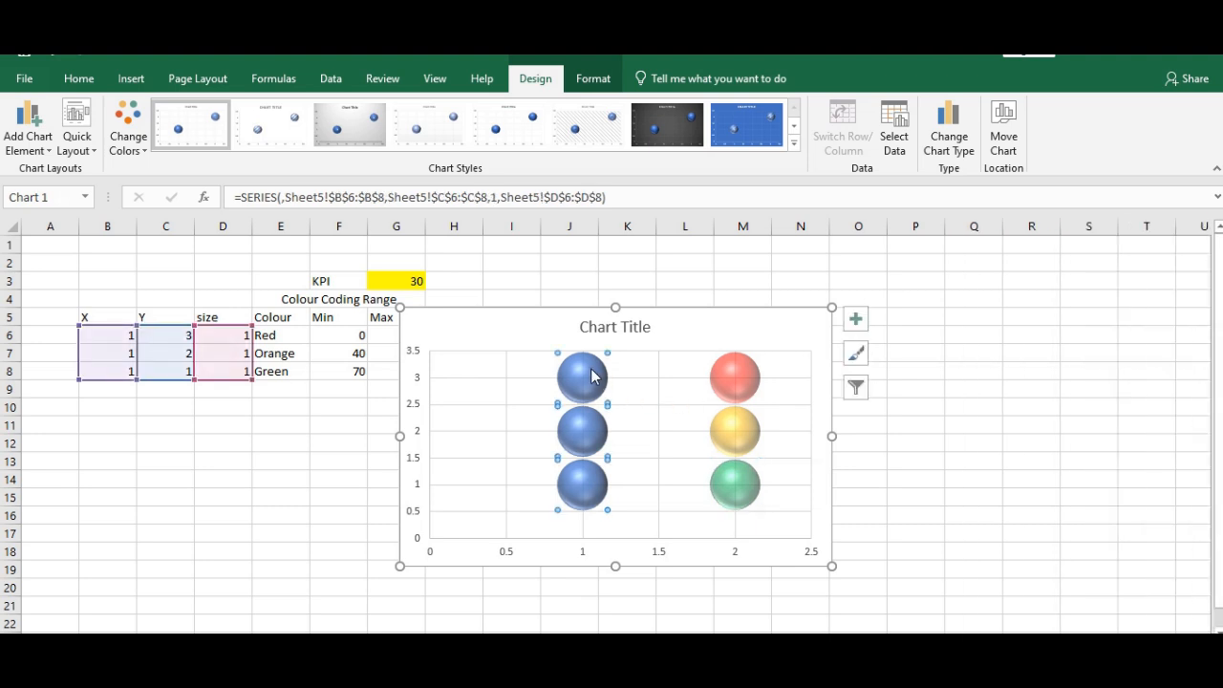
{"action": "mouse_move", "coordinate": [585, 372]}
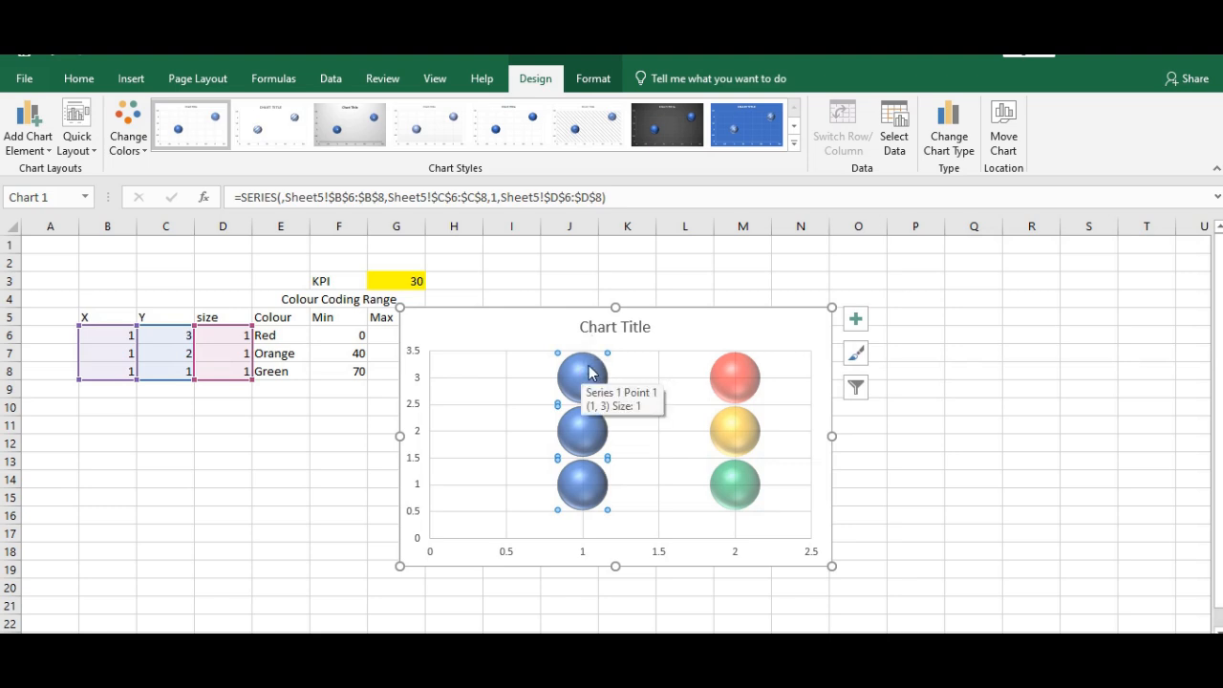
{"action": "right_click", "coordinate": [586, 371]}
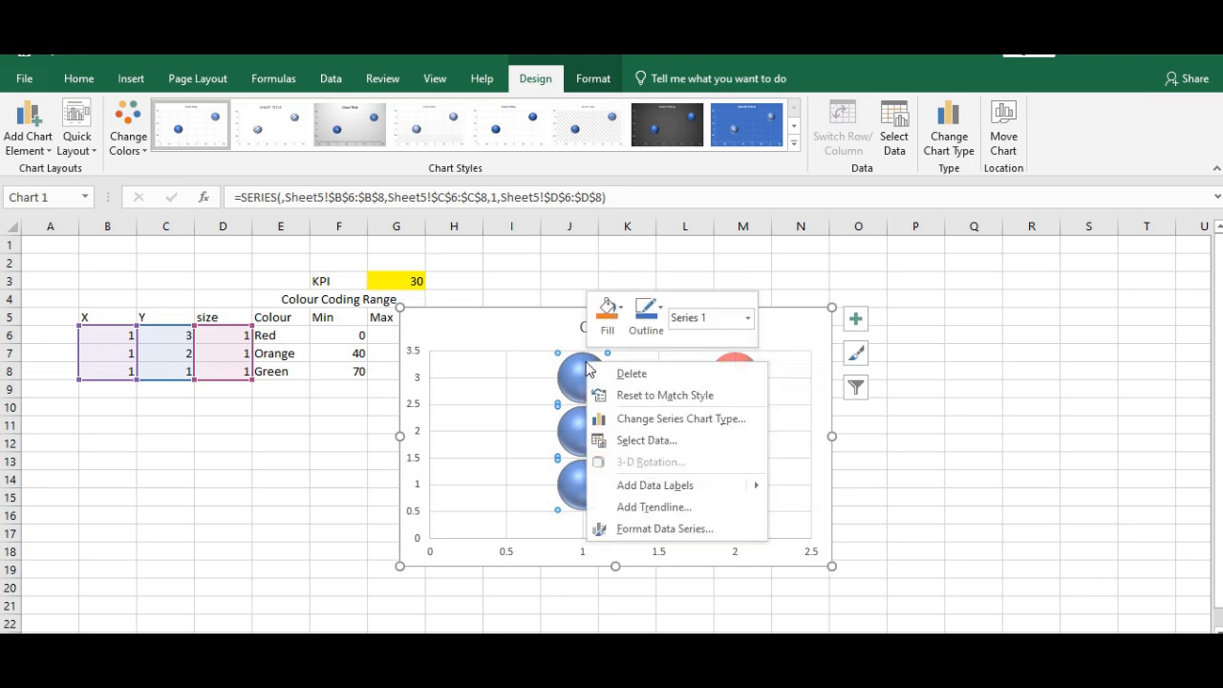
{"action": "left_click", "coordinate": [667, 528]}
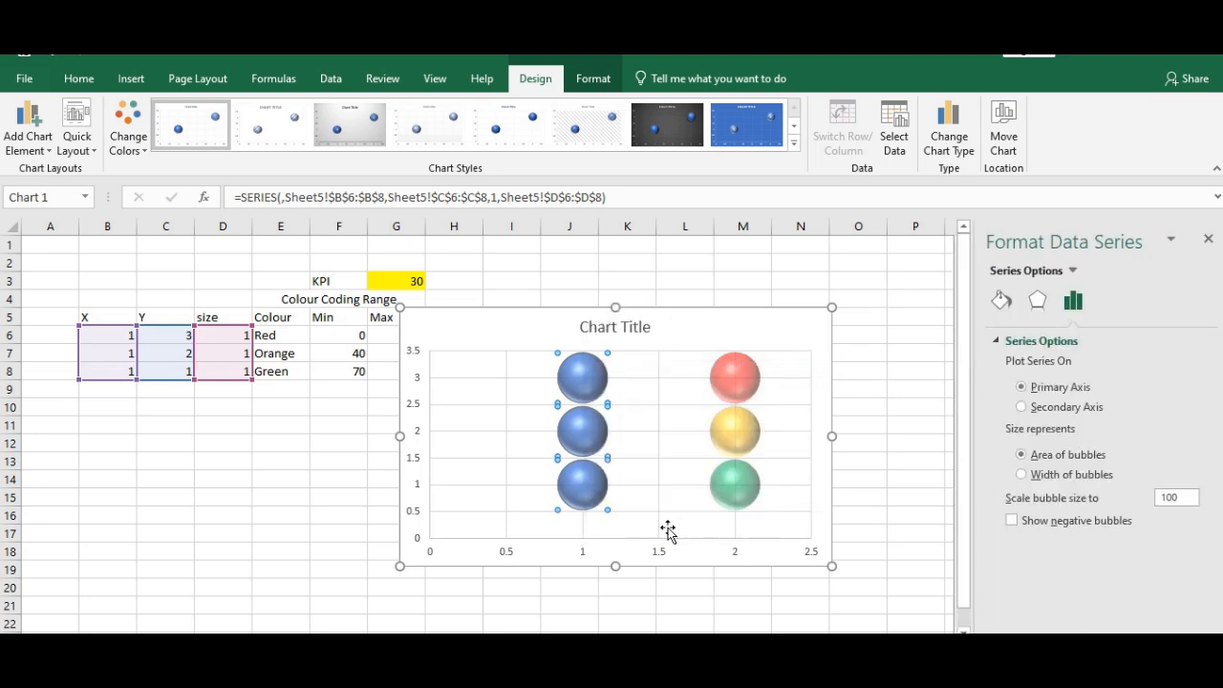
{"action": "left_click", "coordinate": [1001, 302]}
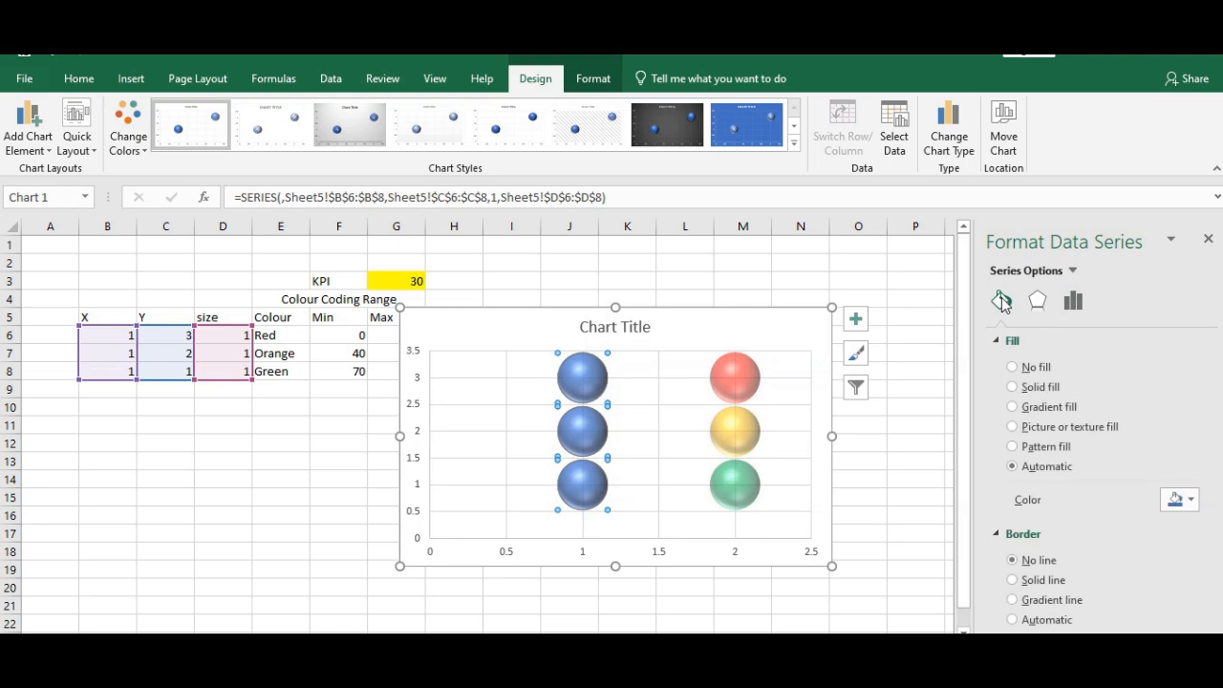
{"action": "left_click", "coordinate": [585, 376]}
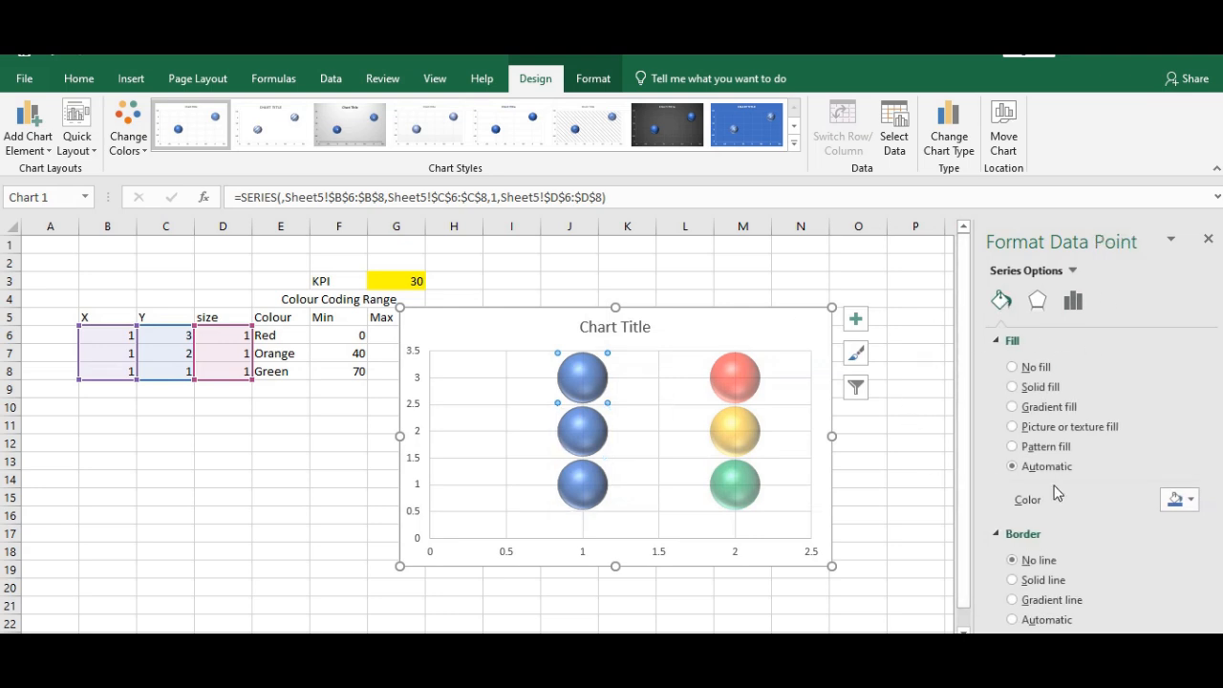
{"action": "left_click", "coordinate": [1180, 501]}
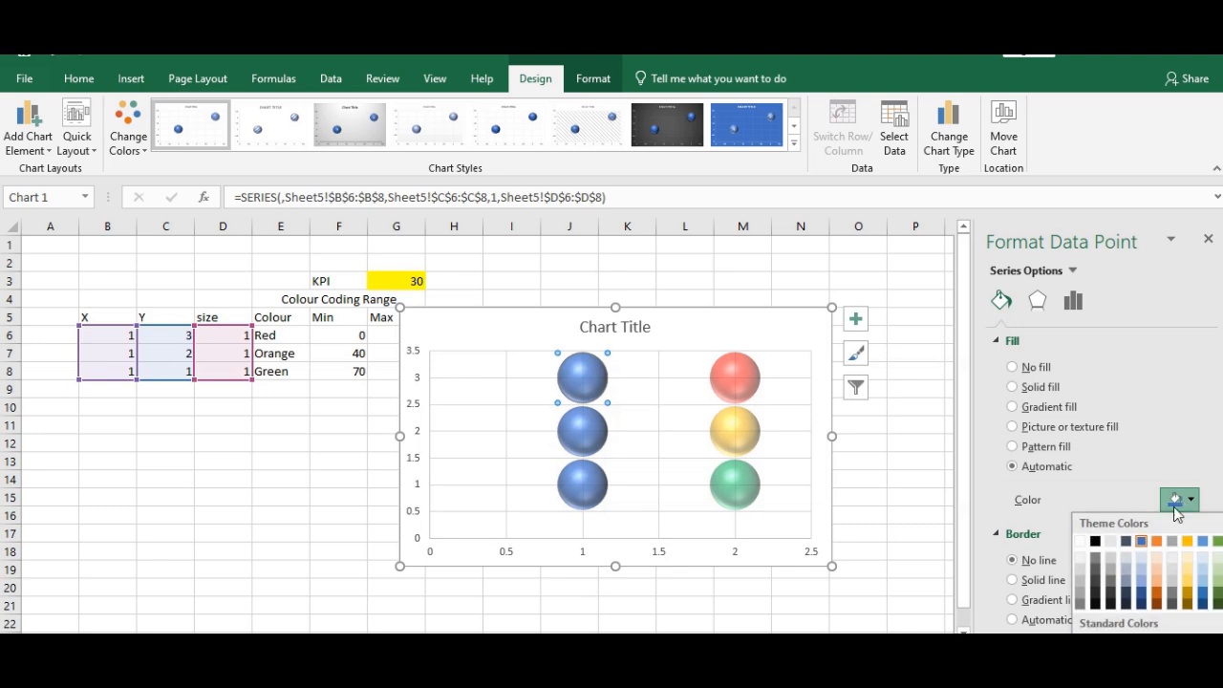
{"action": "left_click", "coordinate": [1095, 641]}
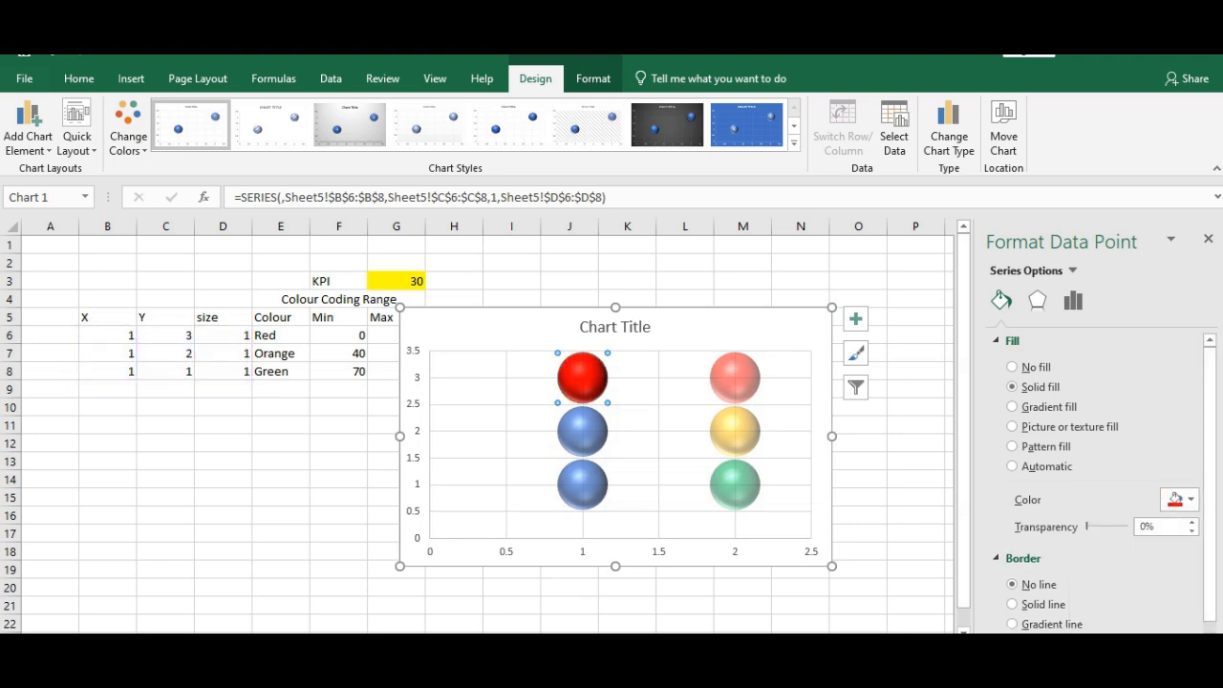
Add an 18 pt glow to the first series' top bubble and change the glow color to red.
{"action": "left_click", "coordinate": [1036, 300]}
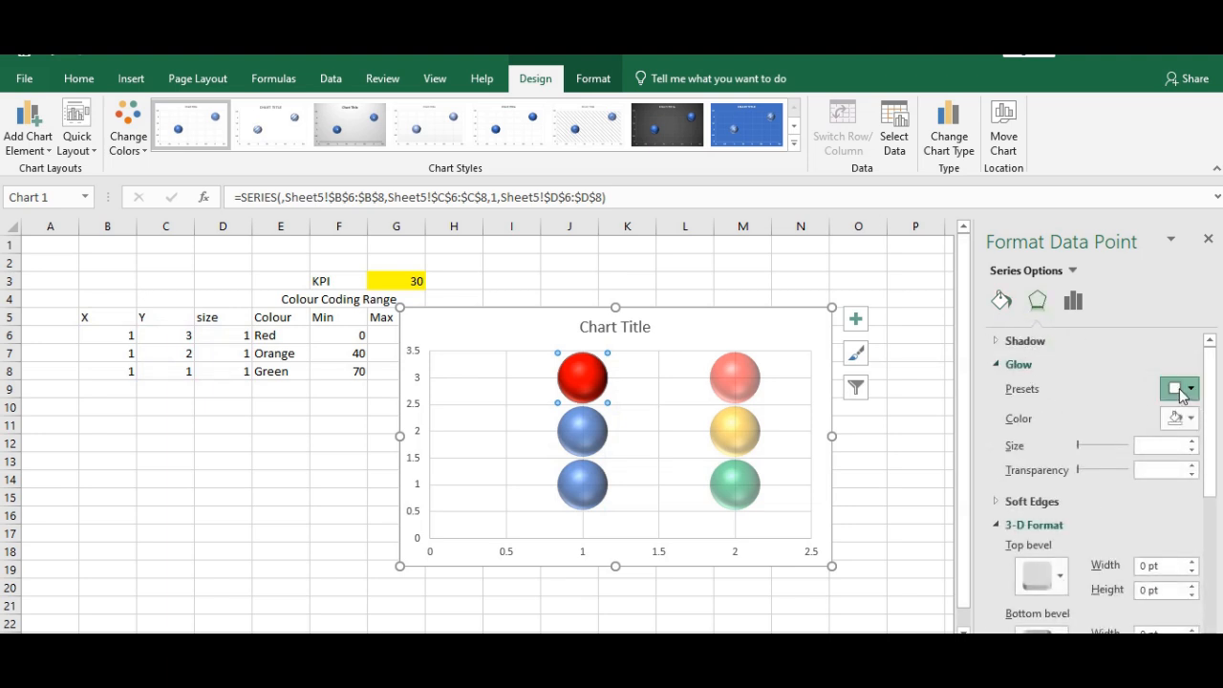
{"action": "left_click", "coordinate": [1182, 391]}
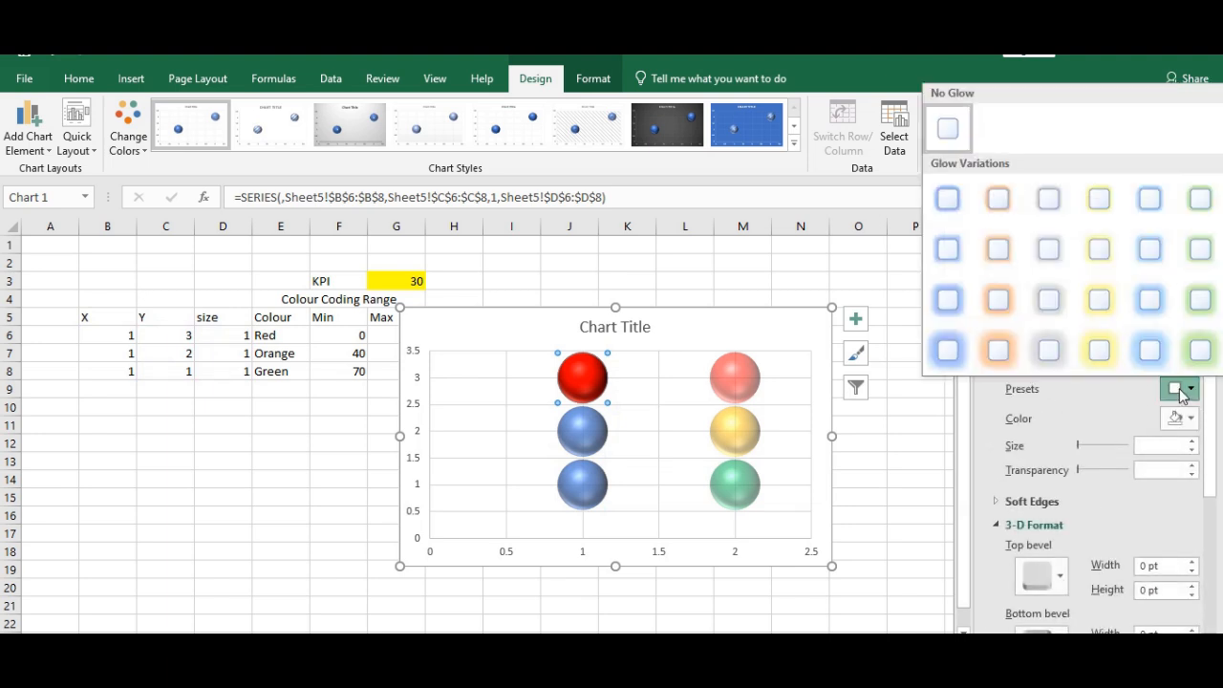
{"action": "left_click", "coordinate": [996, 355]}
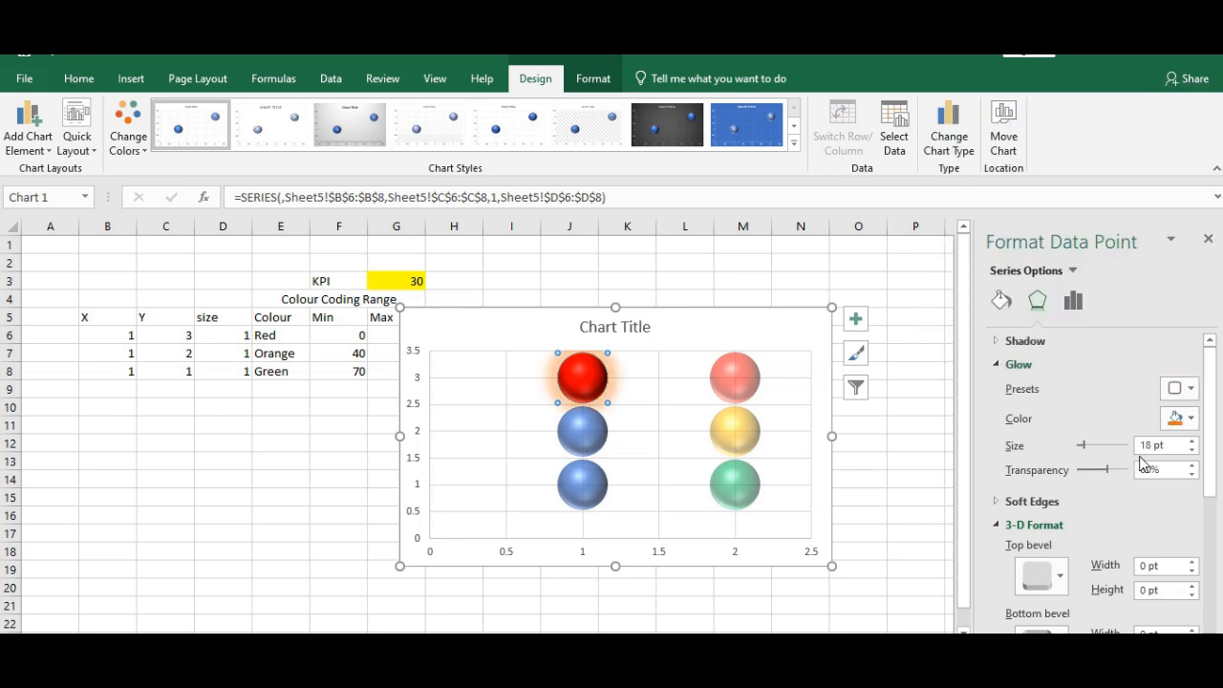
{"action": "left_click", "coordinate": [1191, 421]}
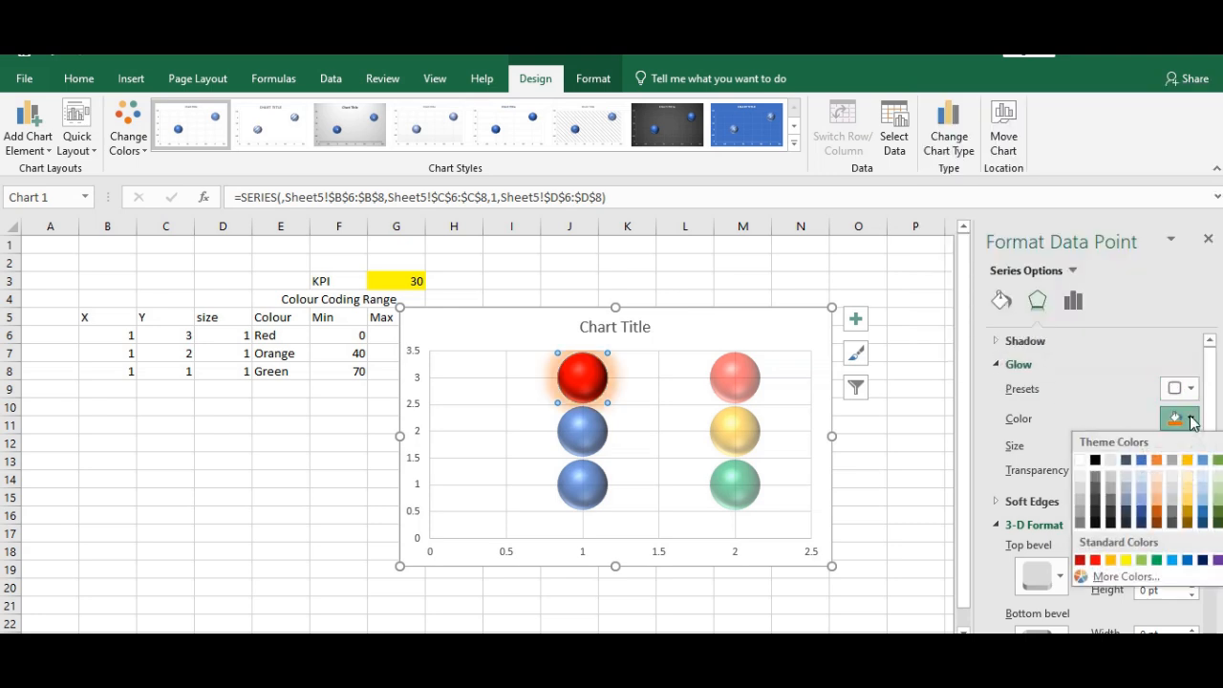
{"action": "left_click", "coordinate": [1094, 561]}
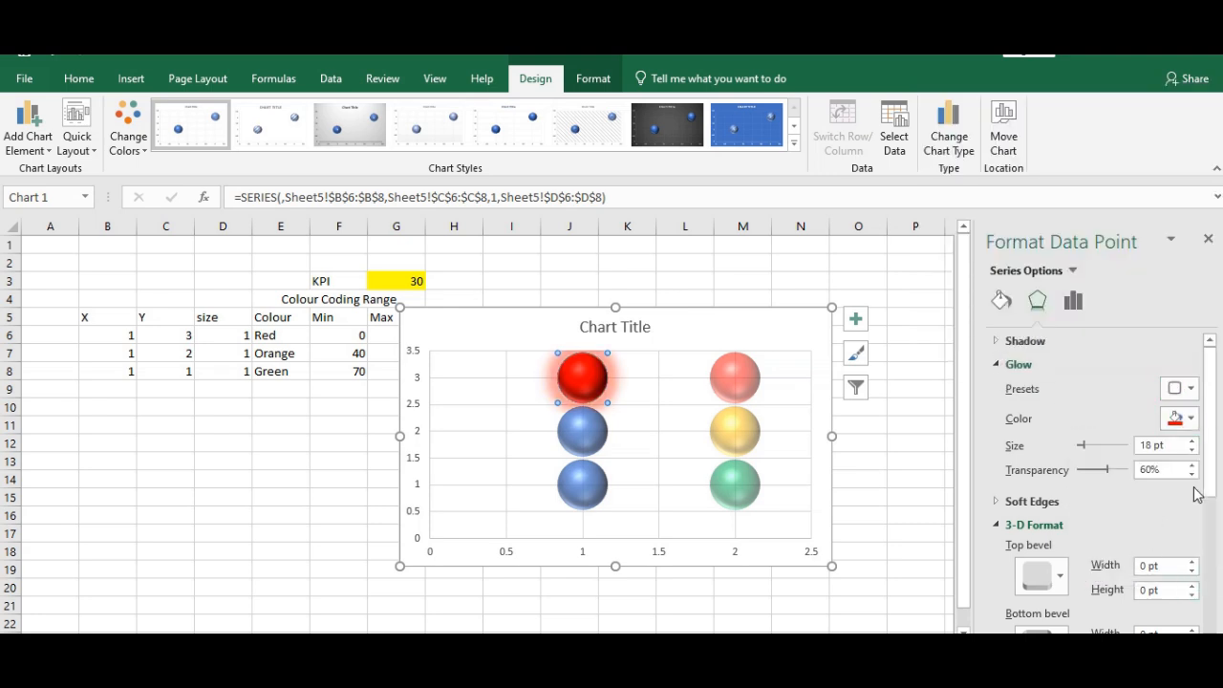
Fill the middle bubble of the first series with gold and give it an 18 pt yellow glow.
{"action": "left_click", "coordinate": [592, 436]}
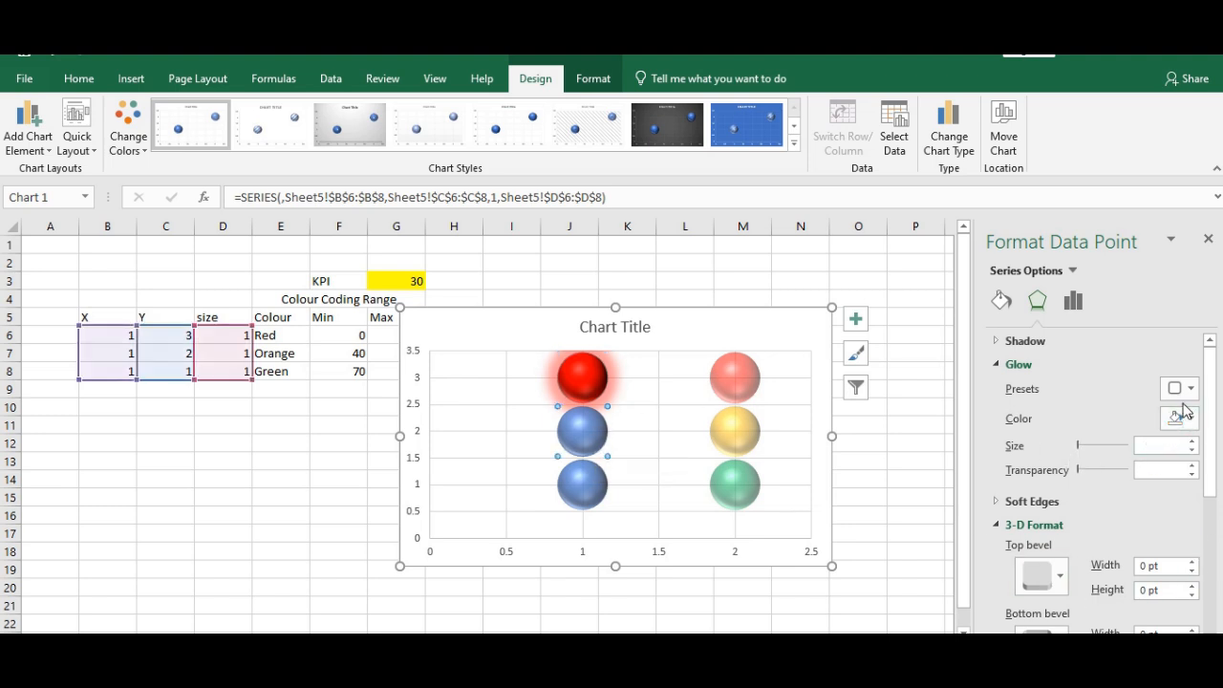
{"action": "left_click", "coordinate": [1002, 301]}
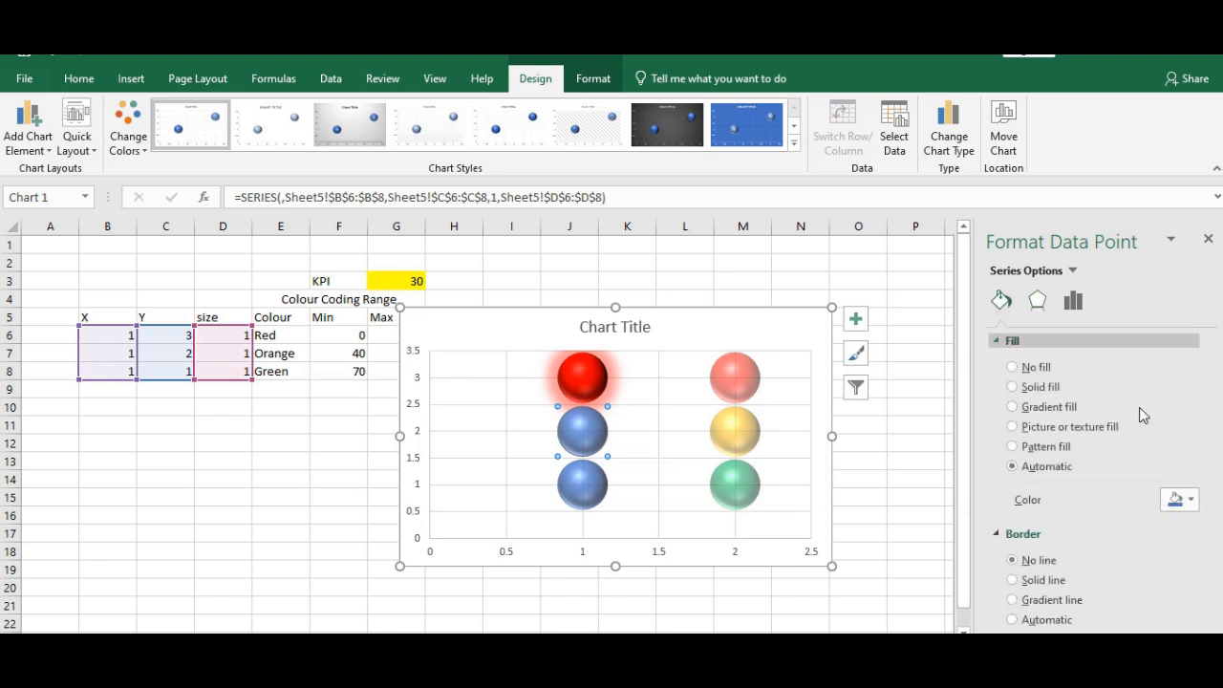
{"action": "left_click", "coordinate": [1181, 499]}
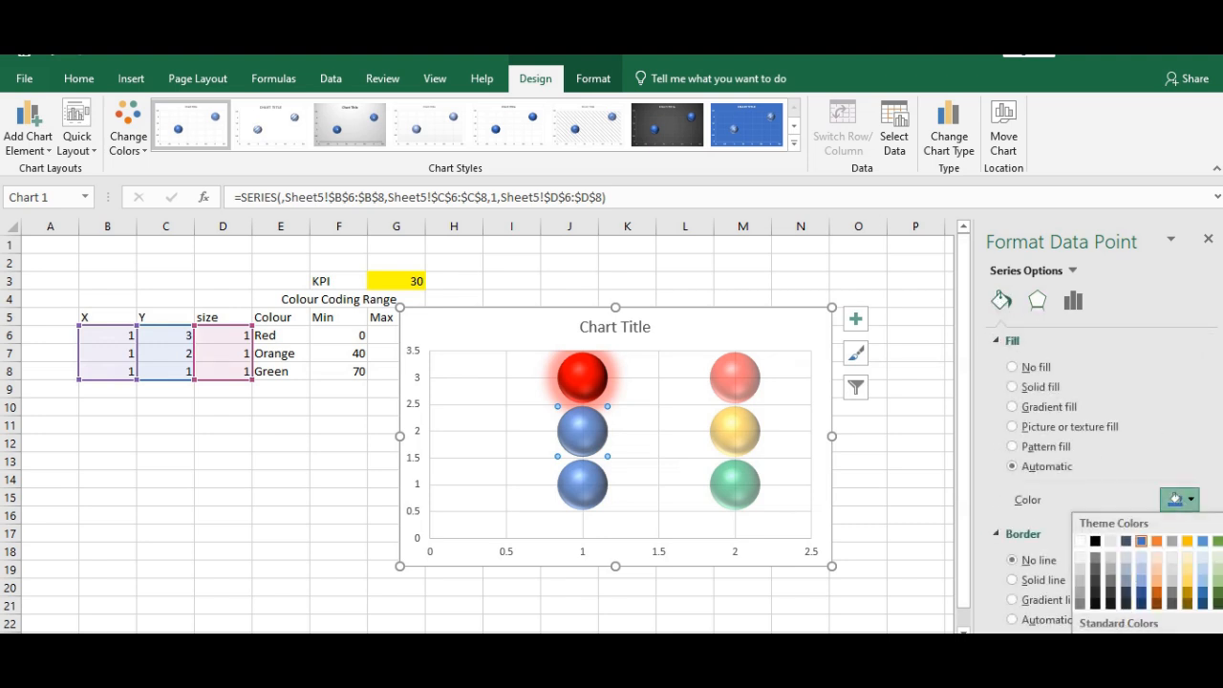
{"action": "left_click", "coordinate": [1111, 638]}
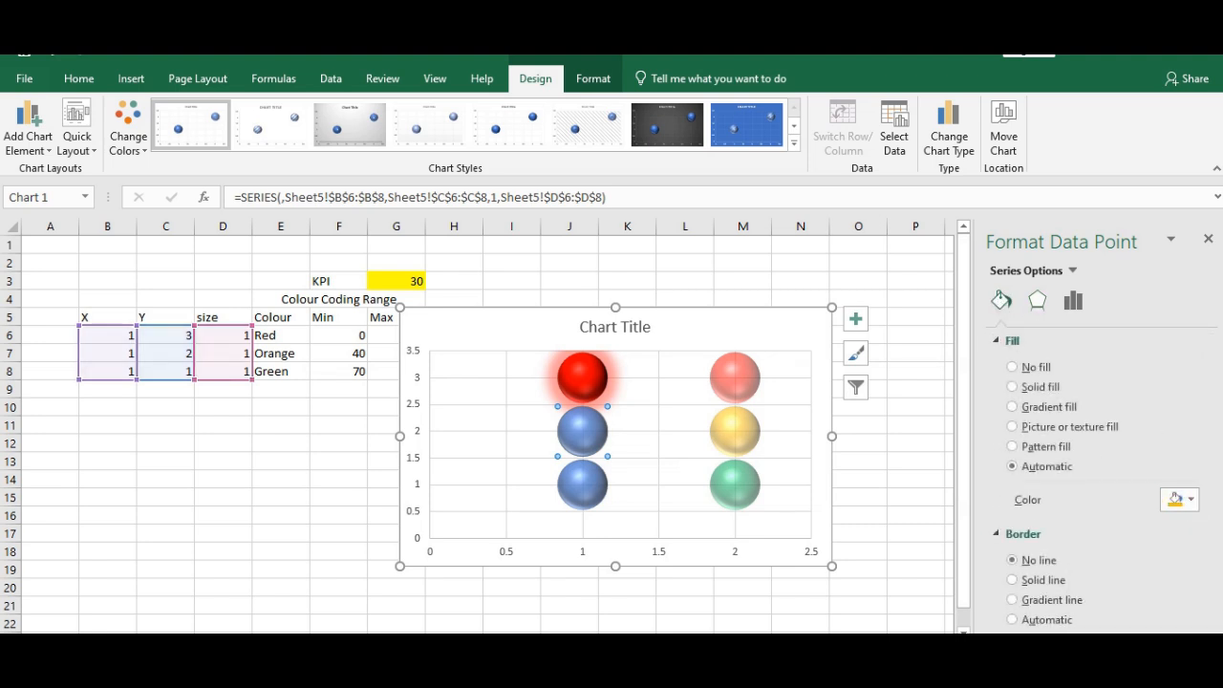
{"action": "left_click", "coordinate": [1037, 304]}
{"action": "left_click", "coordinate": [1185, 390]}
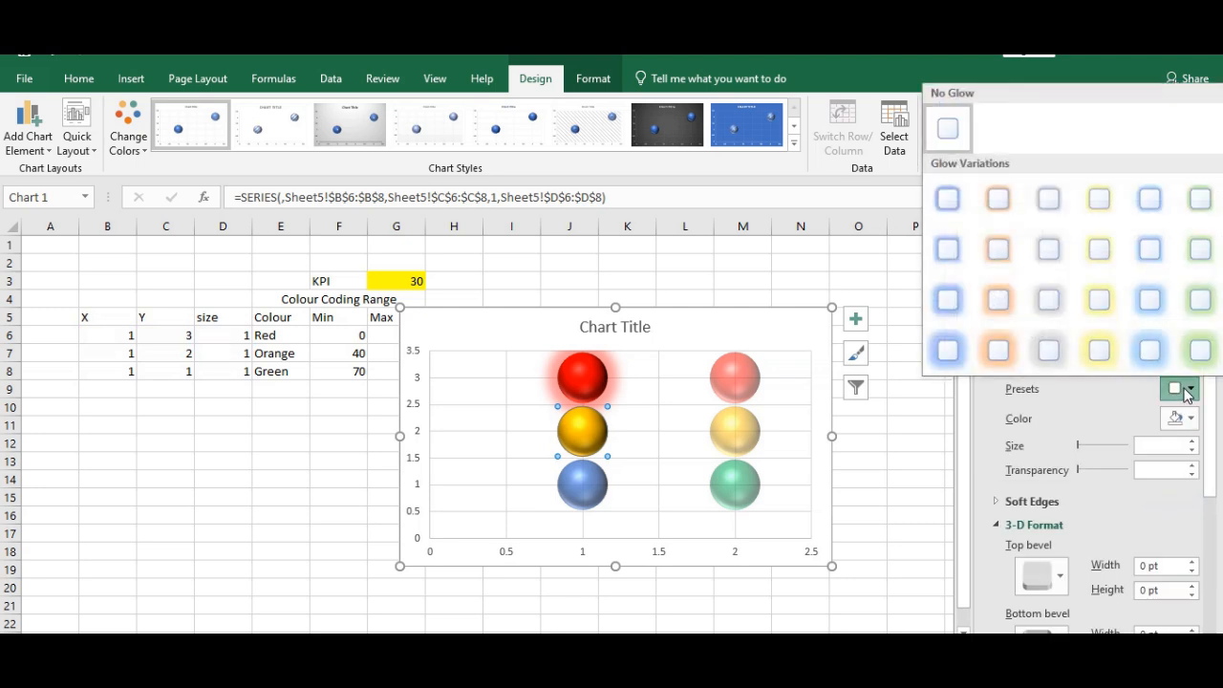
{"action": "left_click", "coordinate": [1100, 351]}
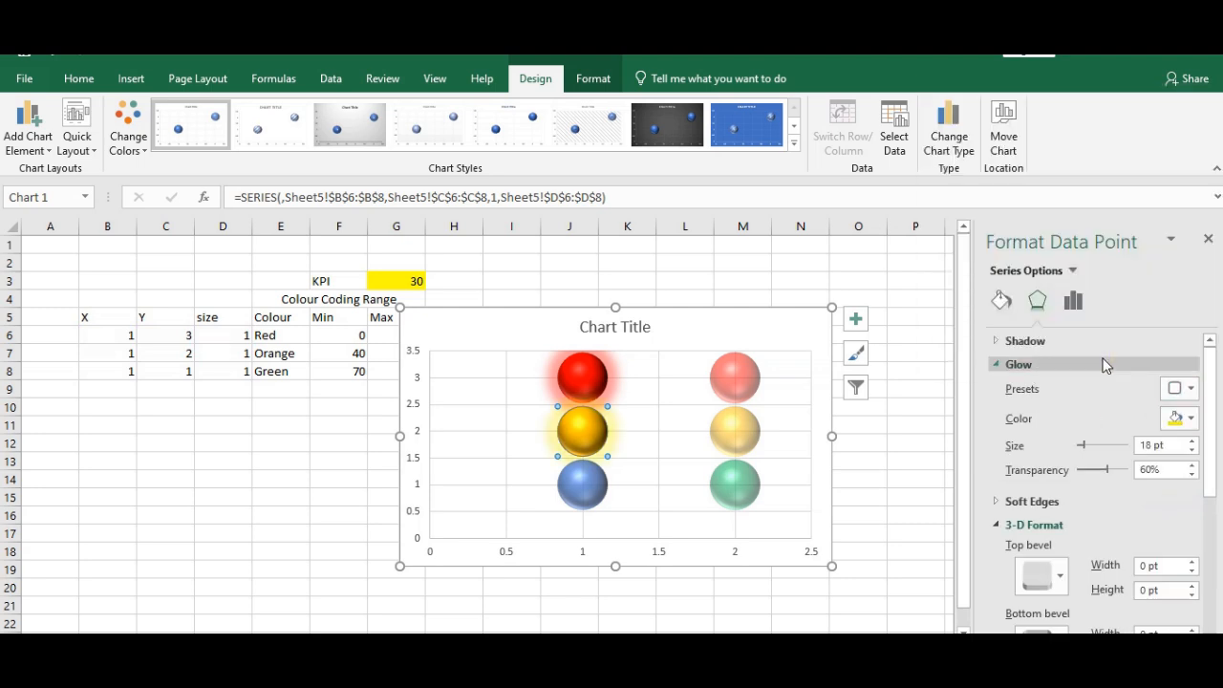
Fill the lowest bubble of the first series with green, give it an 18 pt green glow, and close the formatting options.
{"action": "left_click", "coordinate": [595, 491]}
{"action": "left_click", "coordinate": [1002, 302]}
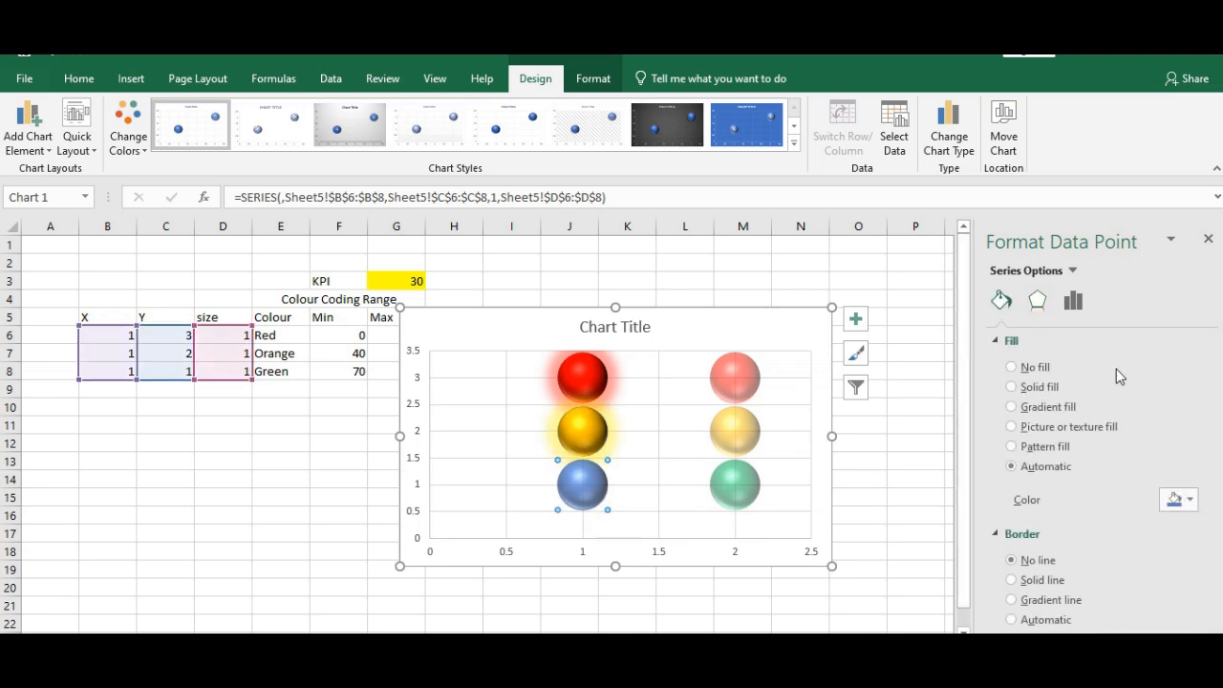
{"action": "left_click", "coordinate": [1181, 499]}
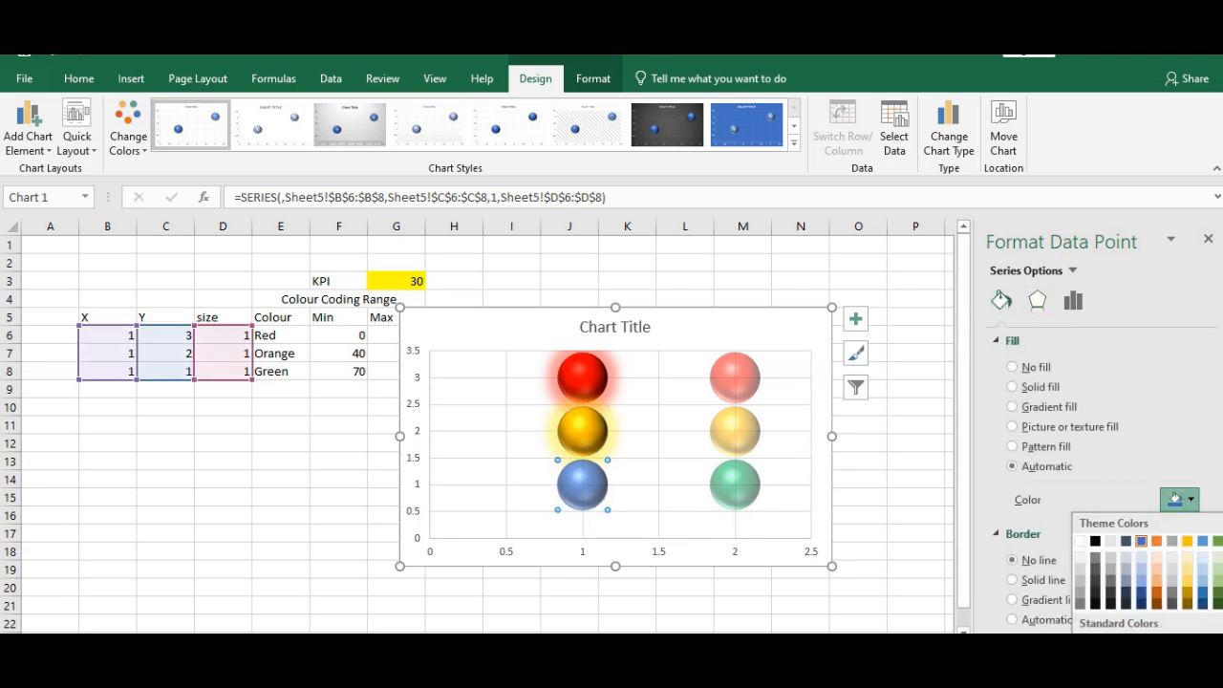
{"action": "left_click", "coordinate": [1157, 640]}
{"action": "left_click", "coordinate": [1035, 304]}
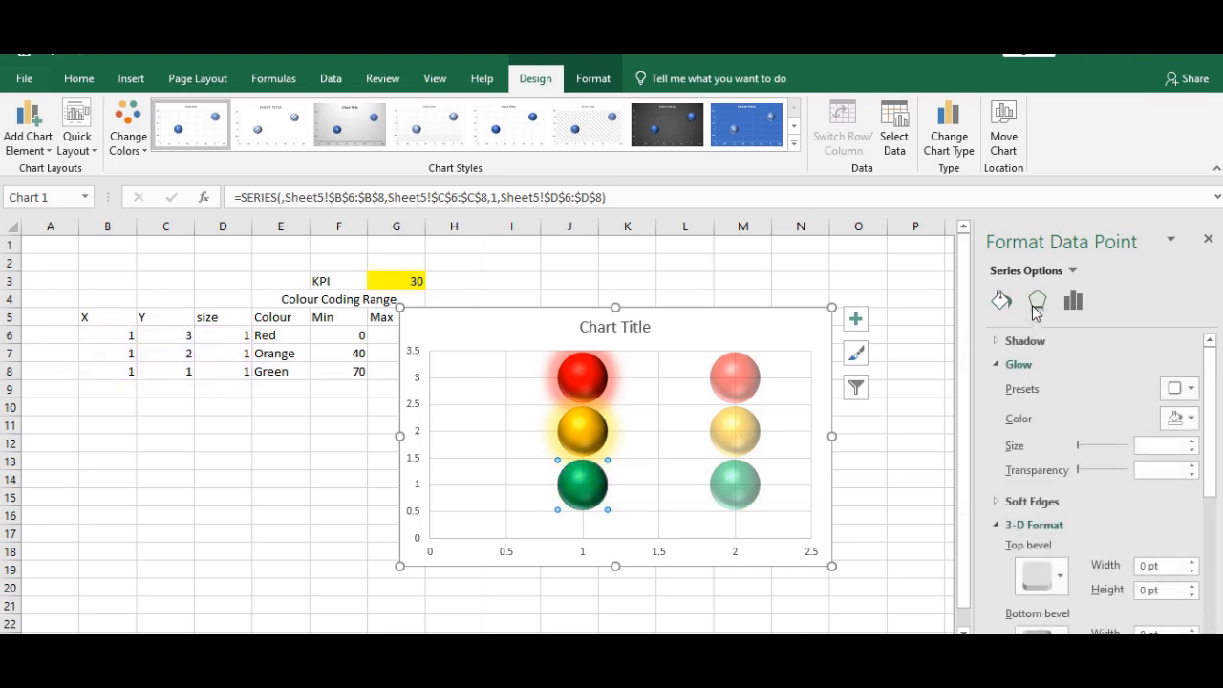
{"action": "left_click", "coordinate": [1190, 399]}
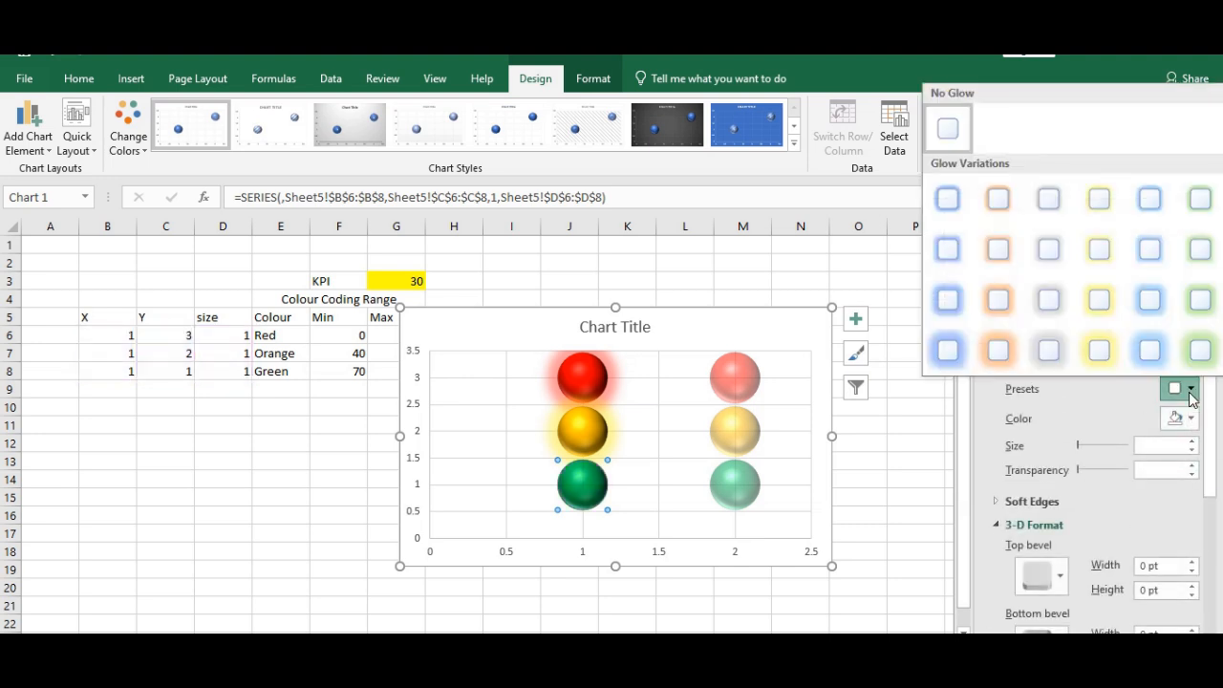
{"action": "left_click", "coordinate": [1207, 352]}
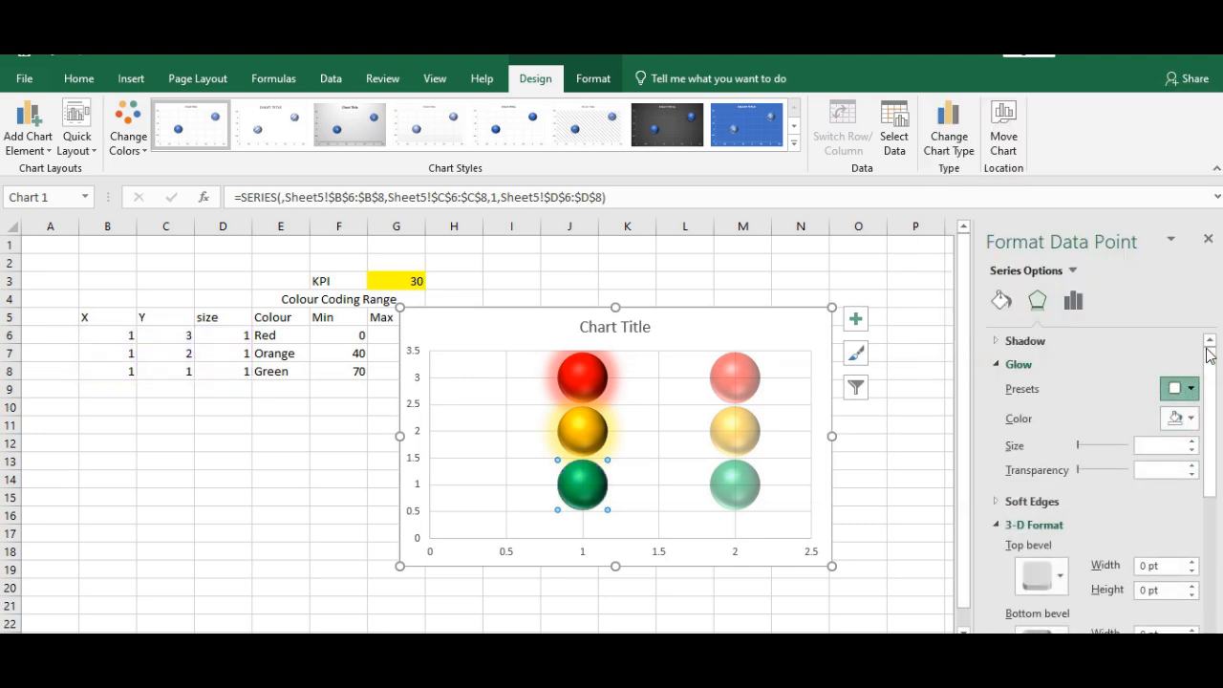
{"action": "left_click", "coordinate": [1208, 238]}
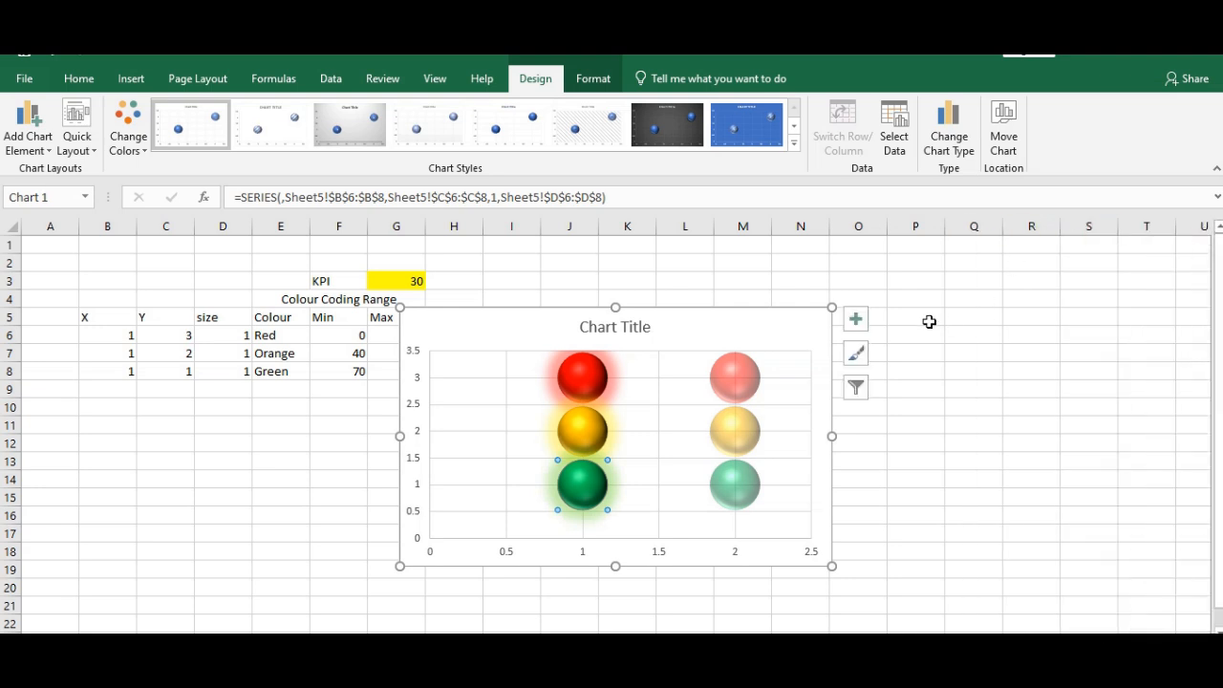
Remove the title and the gridlines from the bubble chart.
{"action": "left_click", "coordinate": [860, 321]}
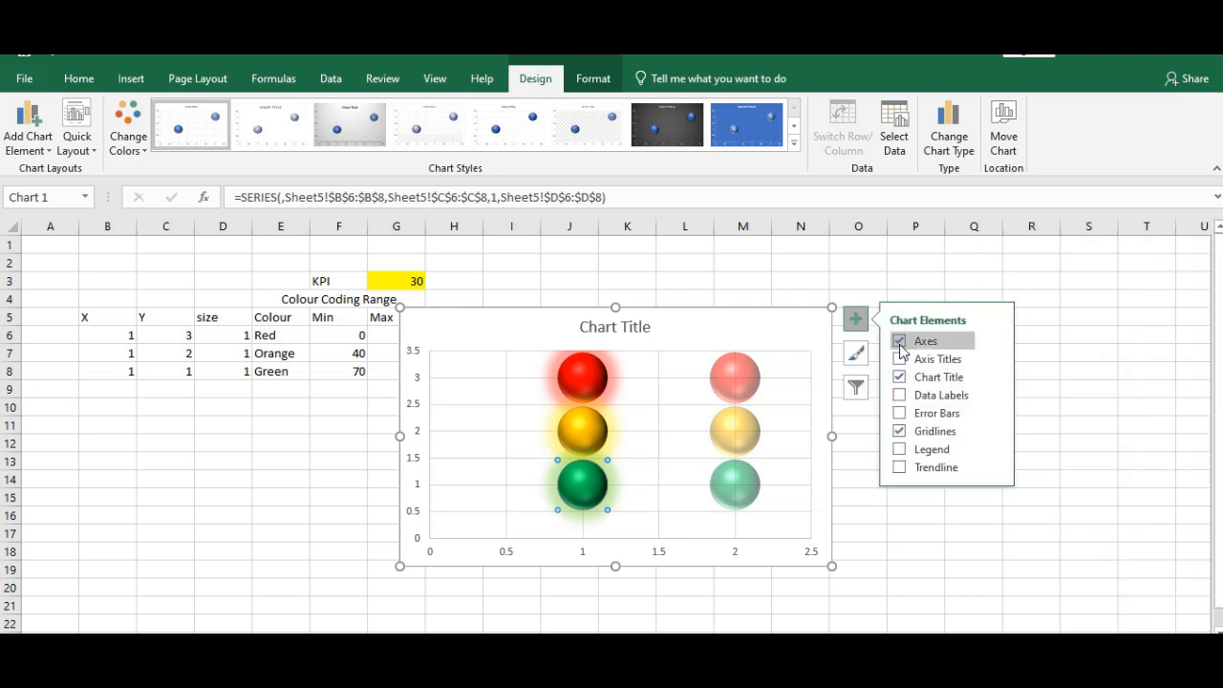
{"action": "left_click", "coordinate": [899, 377]}
{"action": "left_click", "coordinate": [899, 431]}
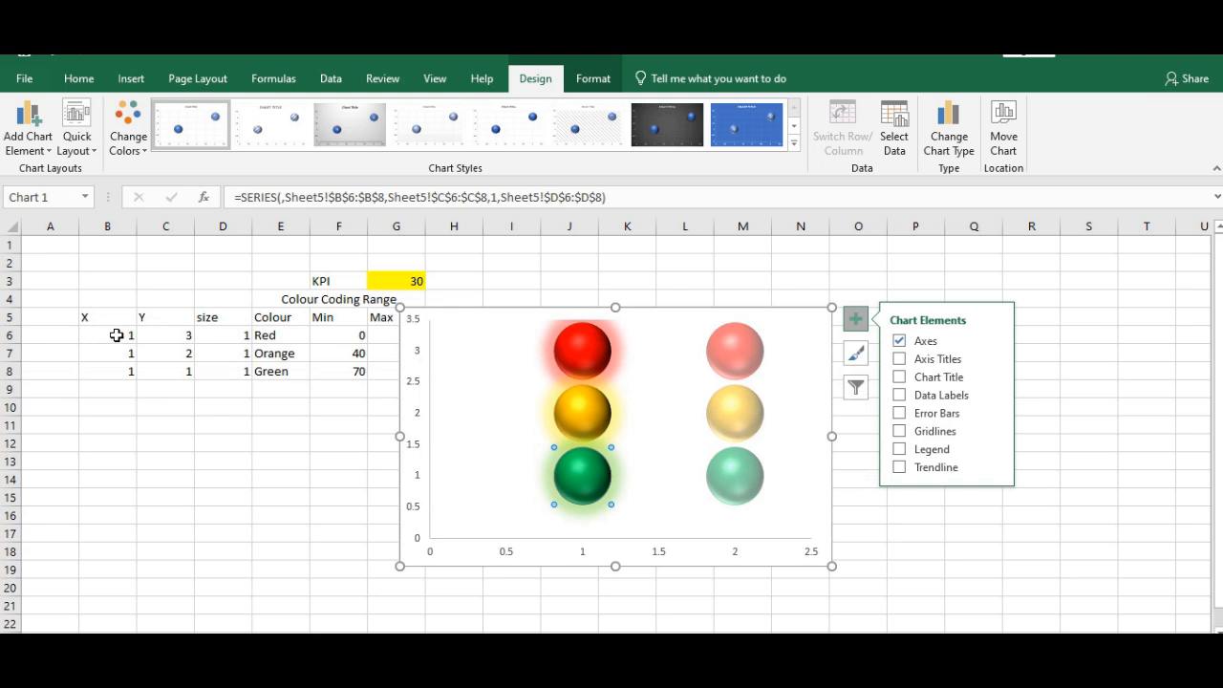
Change Series2's X values to 1,1,1 and accept the chart data changes.
{"action": "left_click", "coordinate": [894, 134]}
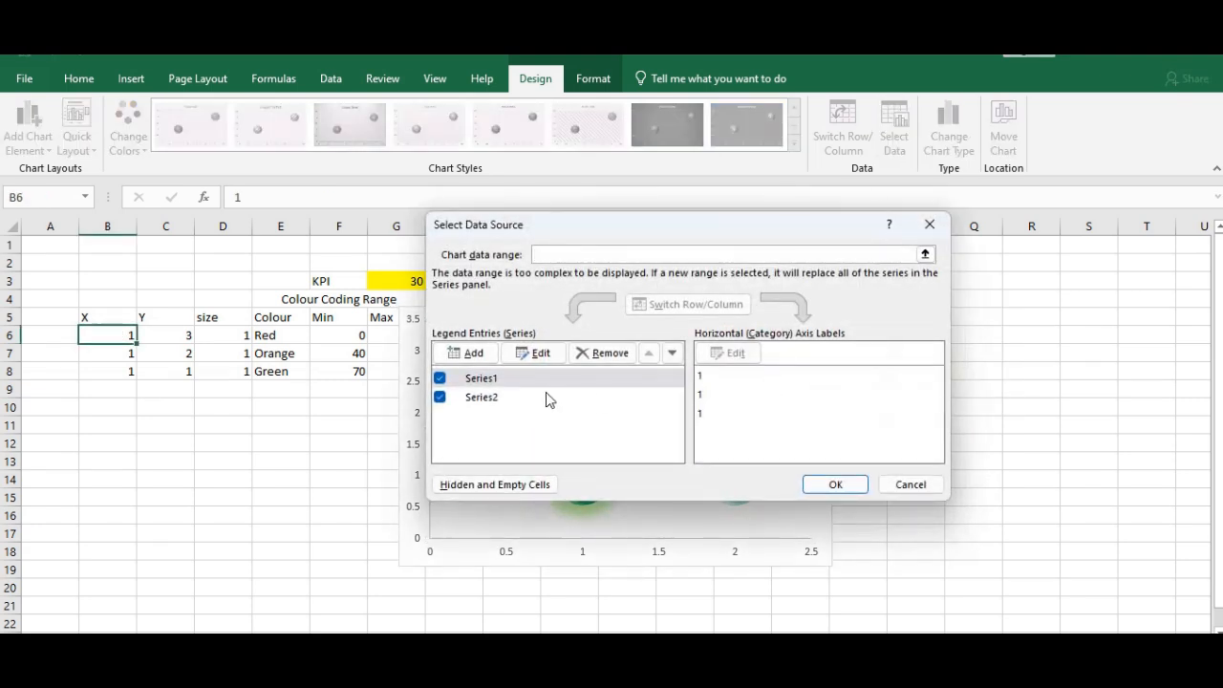
{"action": "left_click", "coordinate": [523, 397]}
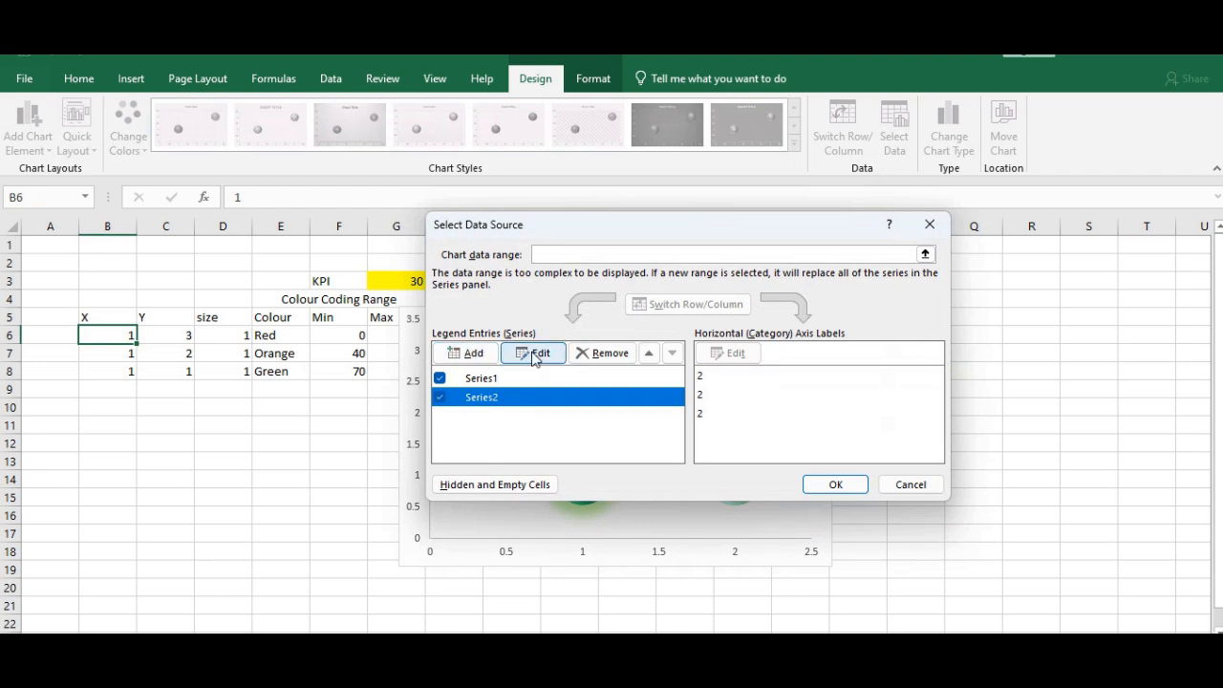
{"action": "left_click", "coordinate": [535, 353]}
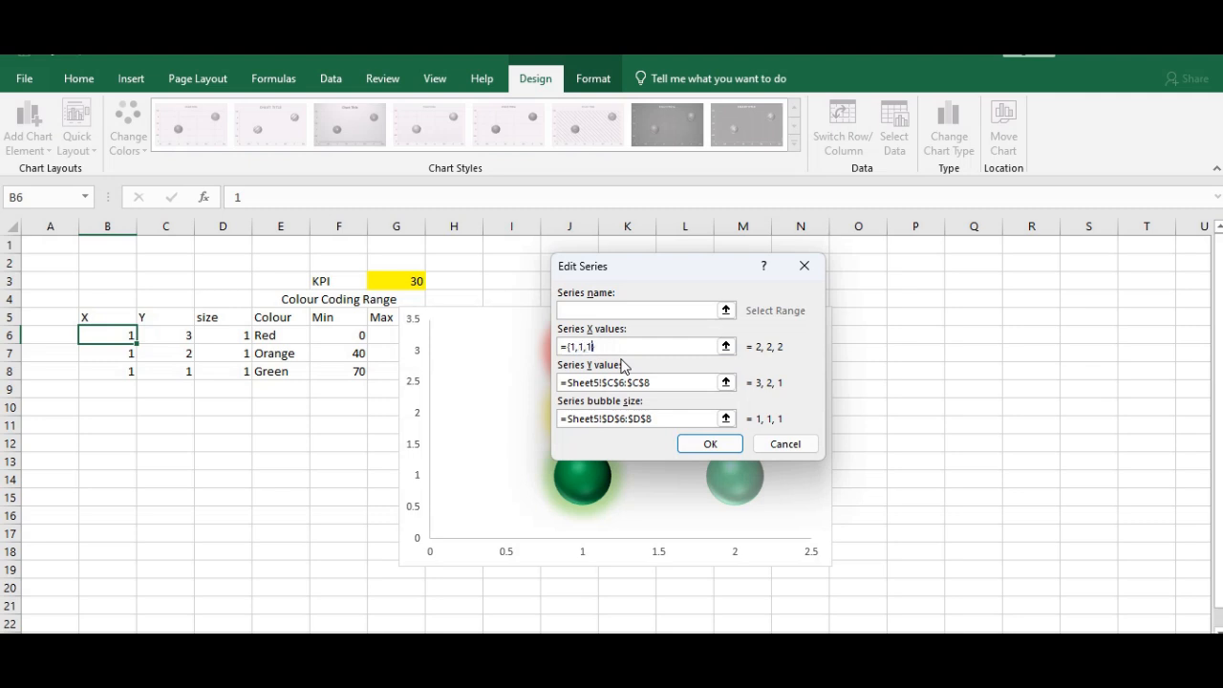
{"action": "left_click", "coordinate": [709, 443]}
{"action": "left_click", "coordinate": [833, 488]}
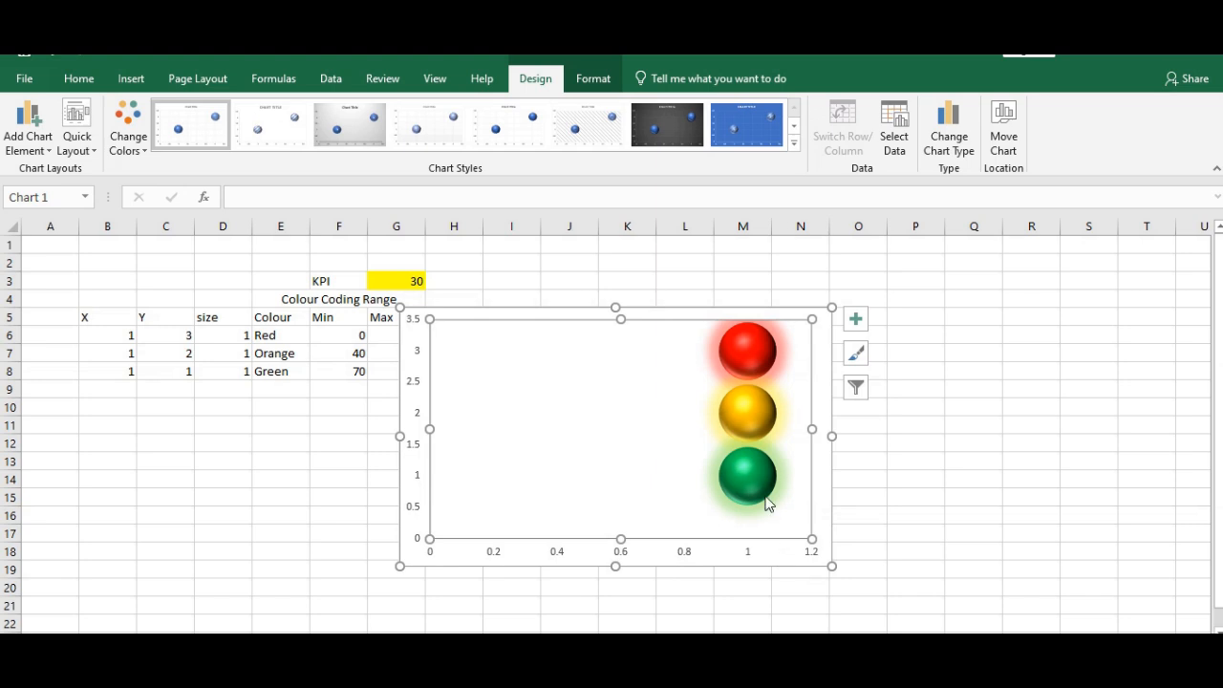
Set the maximum bound of the chart's horizontal axis to 2.
{"action": "left_click", "coordinate": [688, 551]}
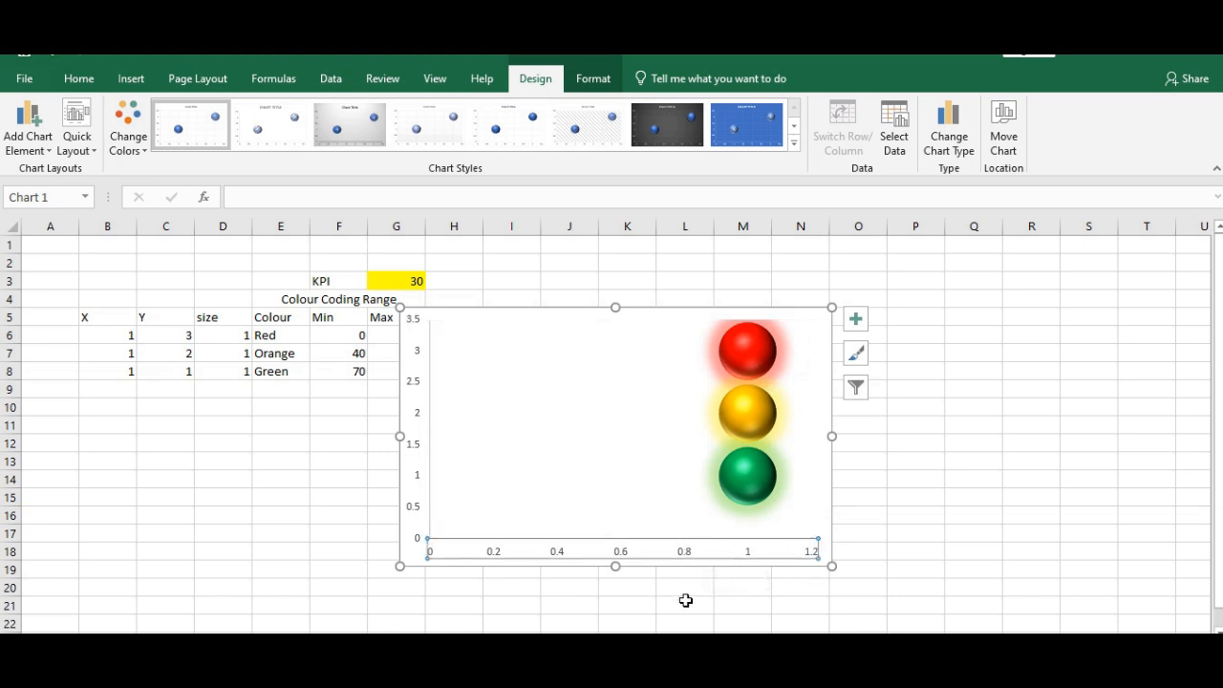
{"action": "left_click", "coordinate": [855, 318]}
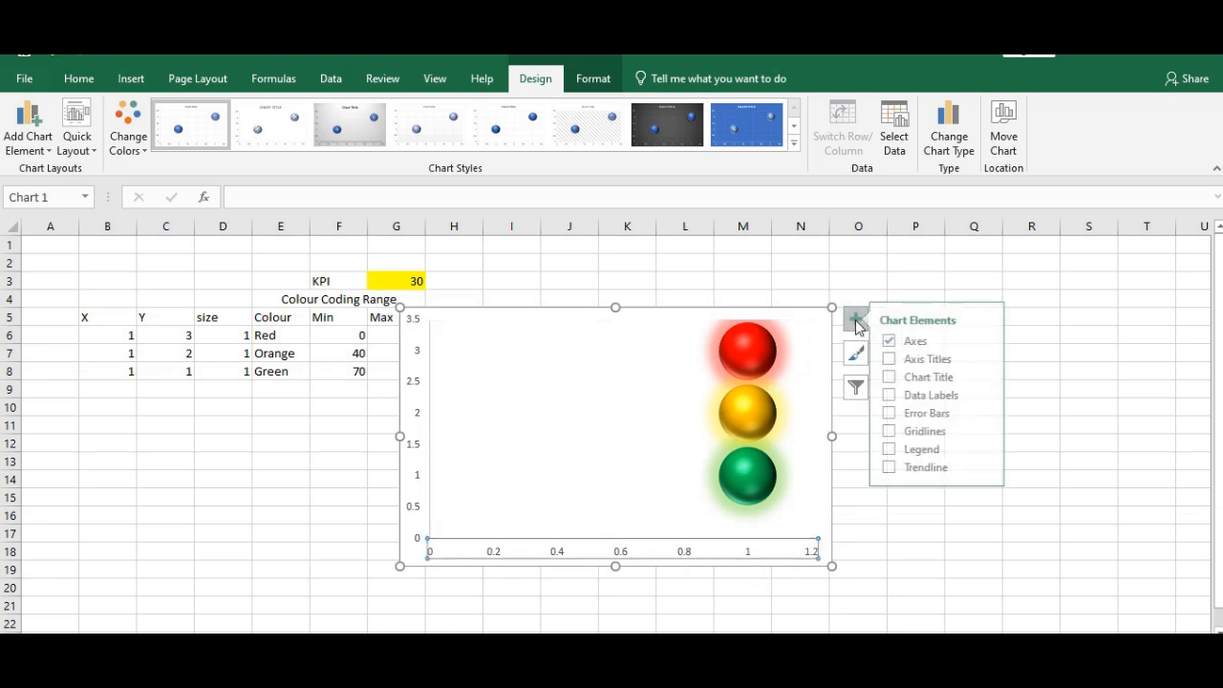
{"action": "left_click", "coordinate": [995, 340]}
{"action": "left_click", "coordinate": [1069, 382]}
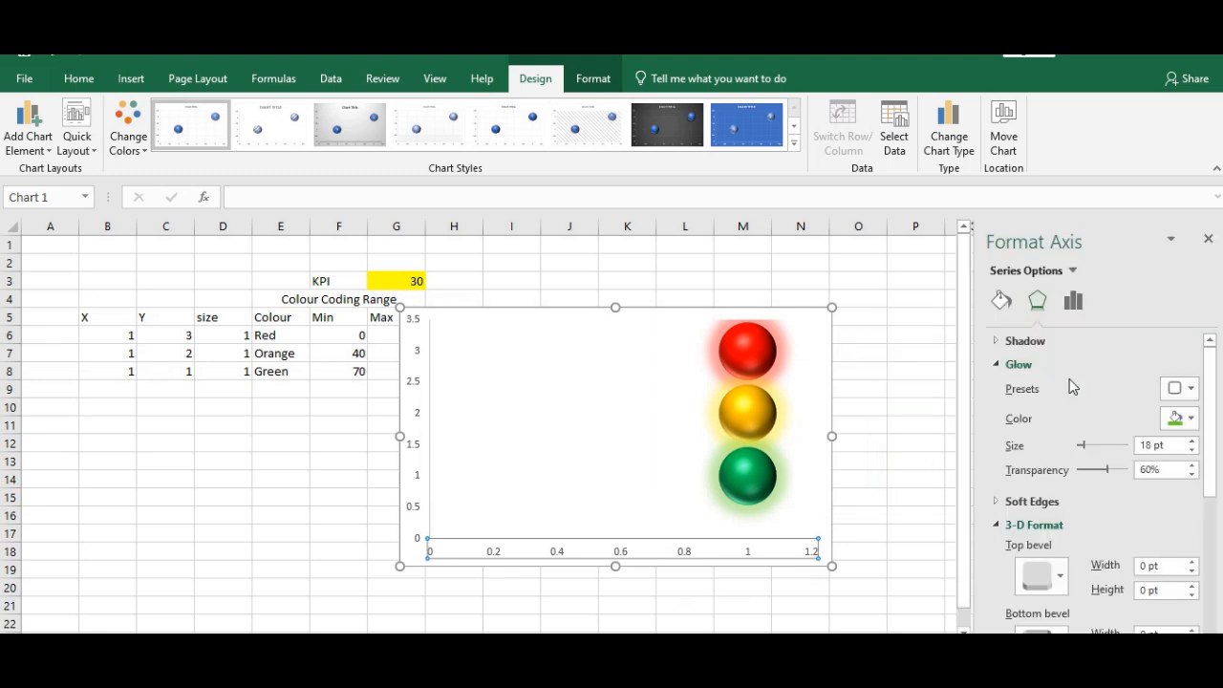
{"action": "left_click_drag", "start_coordinate": [1110, 408], "coordinate": [1078, 421]}
{"action": "type", "text": "2"}
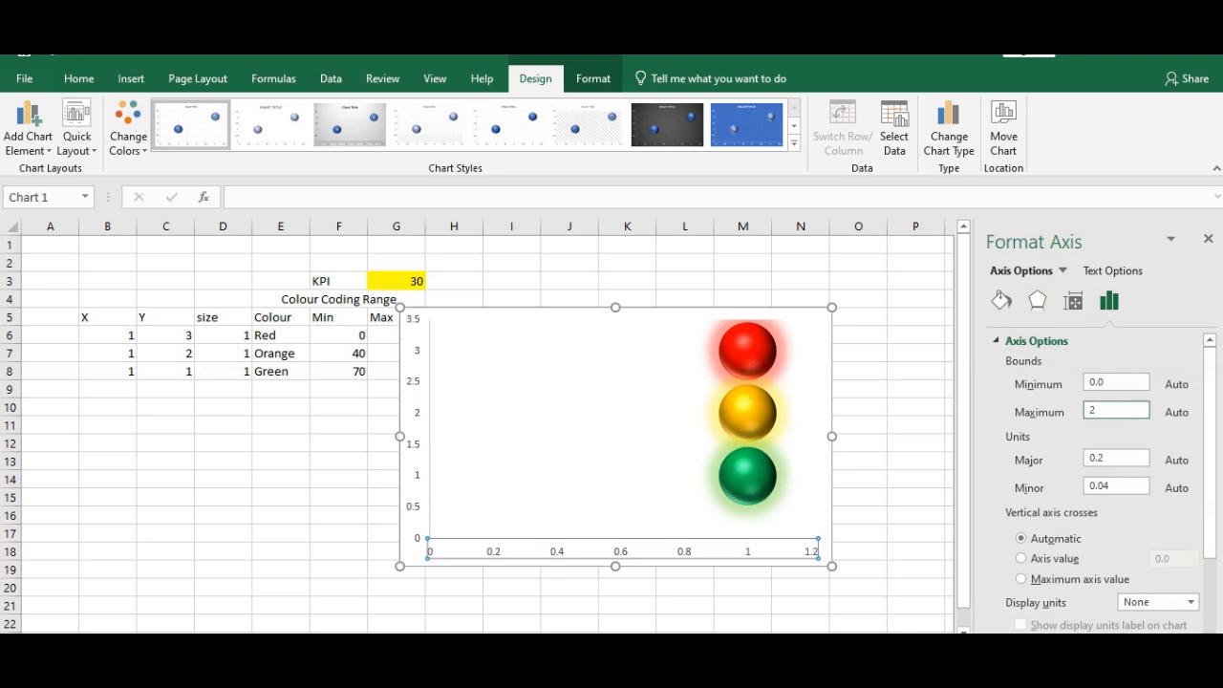
{"action": "key", "text": "Return"}
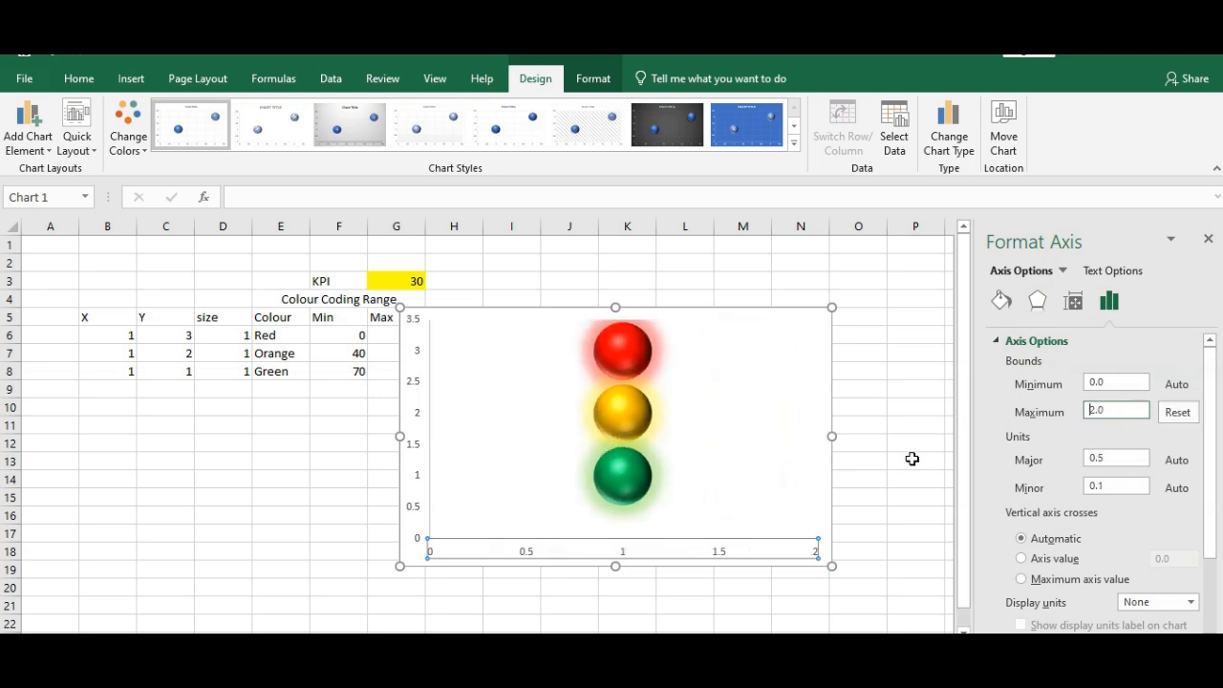
Set the minimum bound of the chart's vertical axis to 0.5 and close the formatting options.
{"action": "left_click", "coordinate": [1059, 272]}
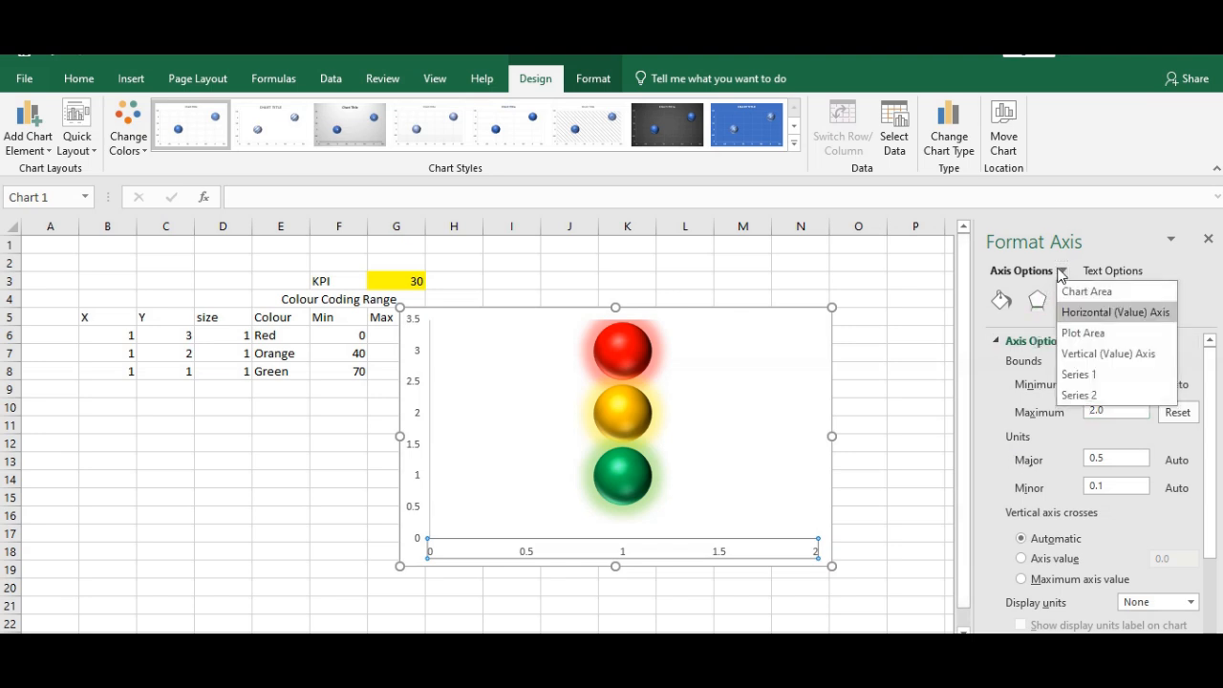
{"action": "left_click", "coordinate": [1072, 356]}
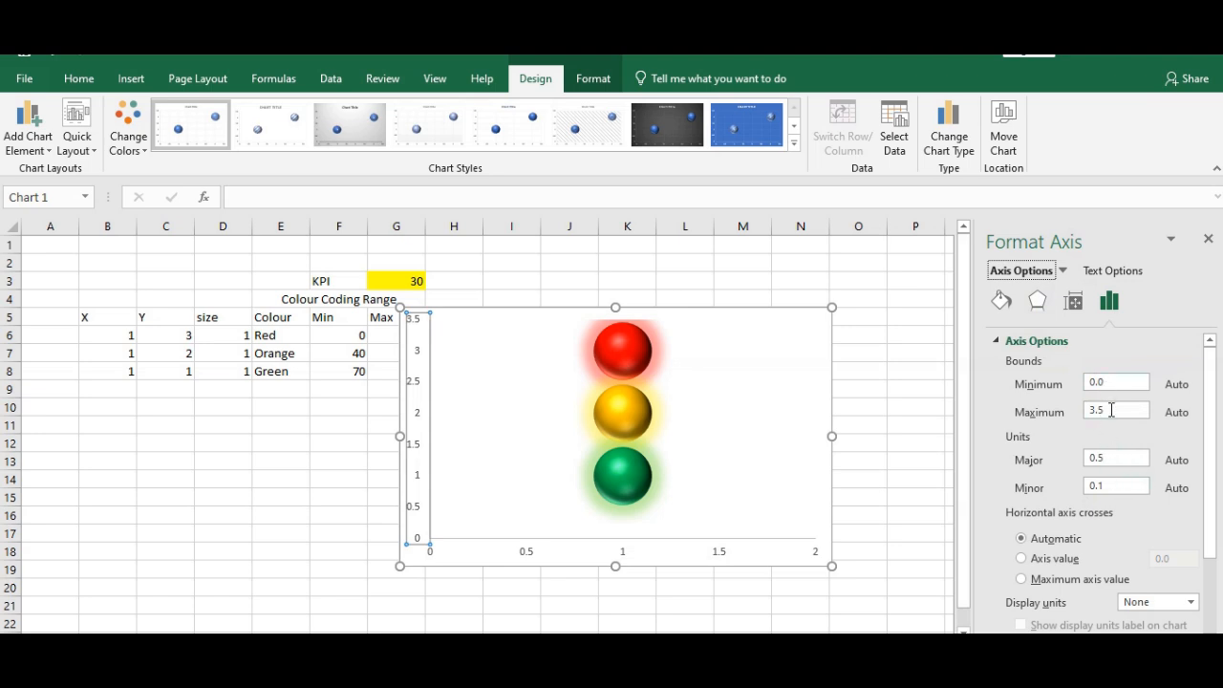
{"action": "left_click", "coordinate": [1109, 382]}
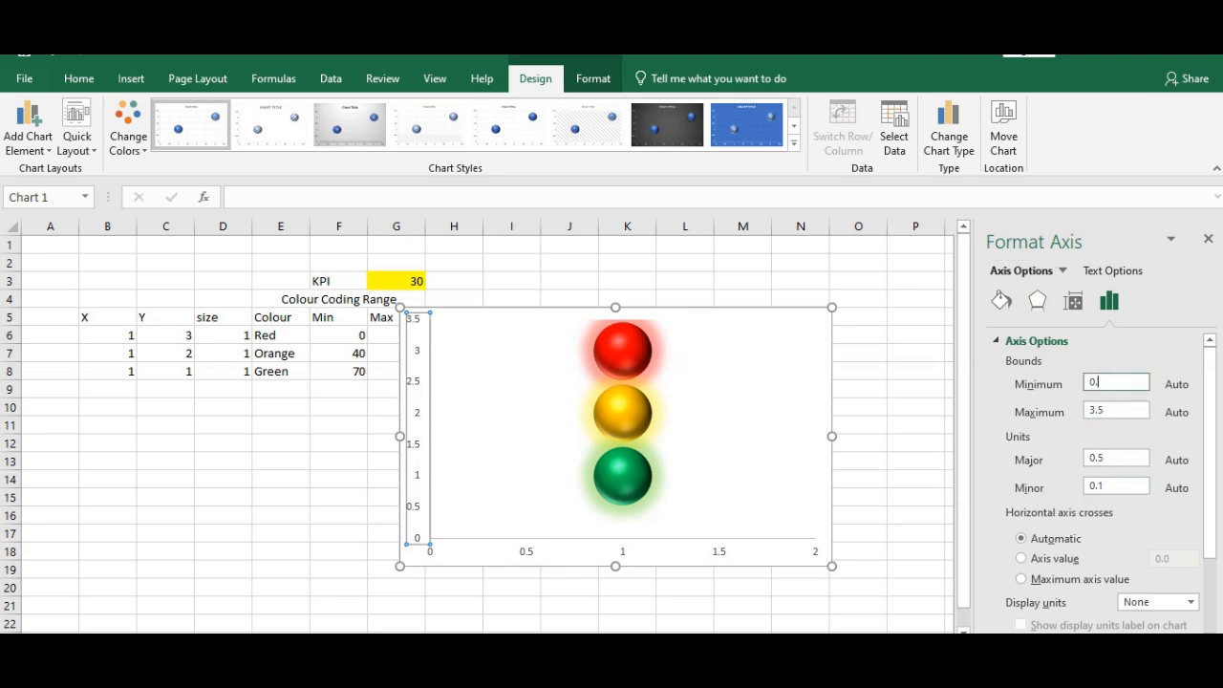
{"action": "type", "text": "5"}
{"action": "key", "text": "Return"}
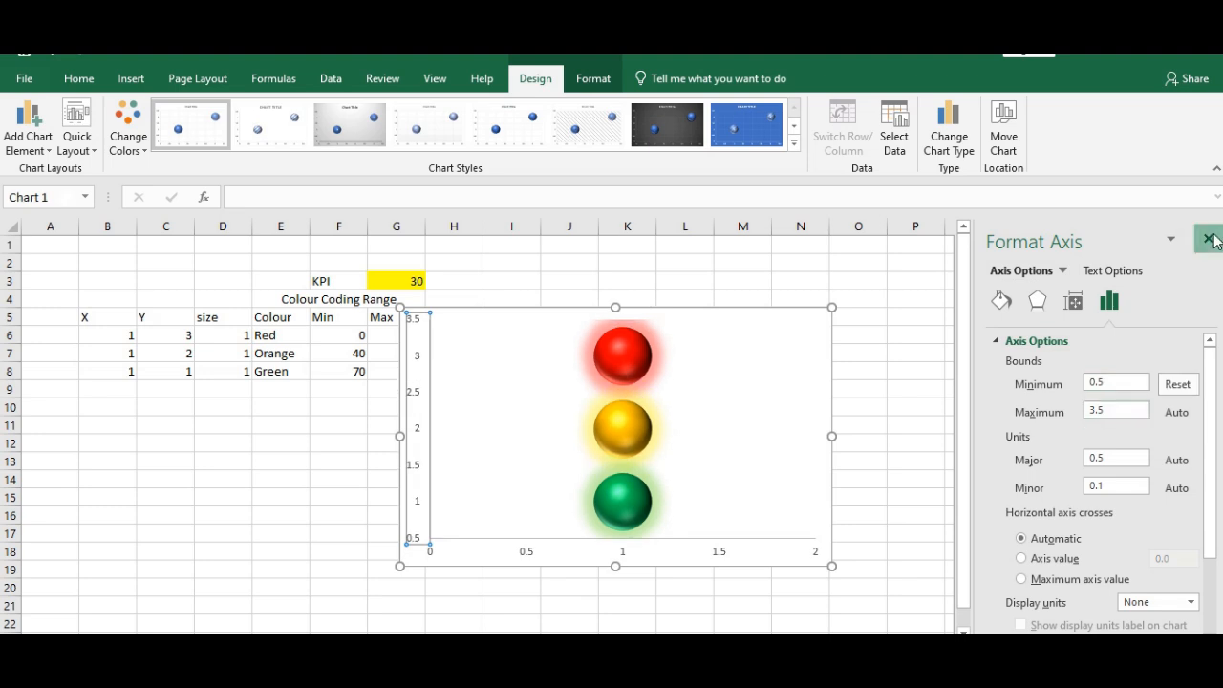
{"action": "left_click", "coordinate": [1207, 238]}
Remove both axes from the bubble chart and deselect the chart.
{"action": "left_click", "coordinate": [415, 421]}
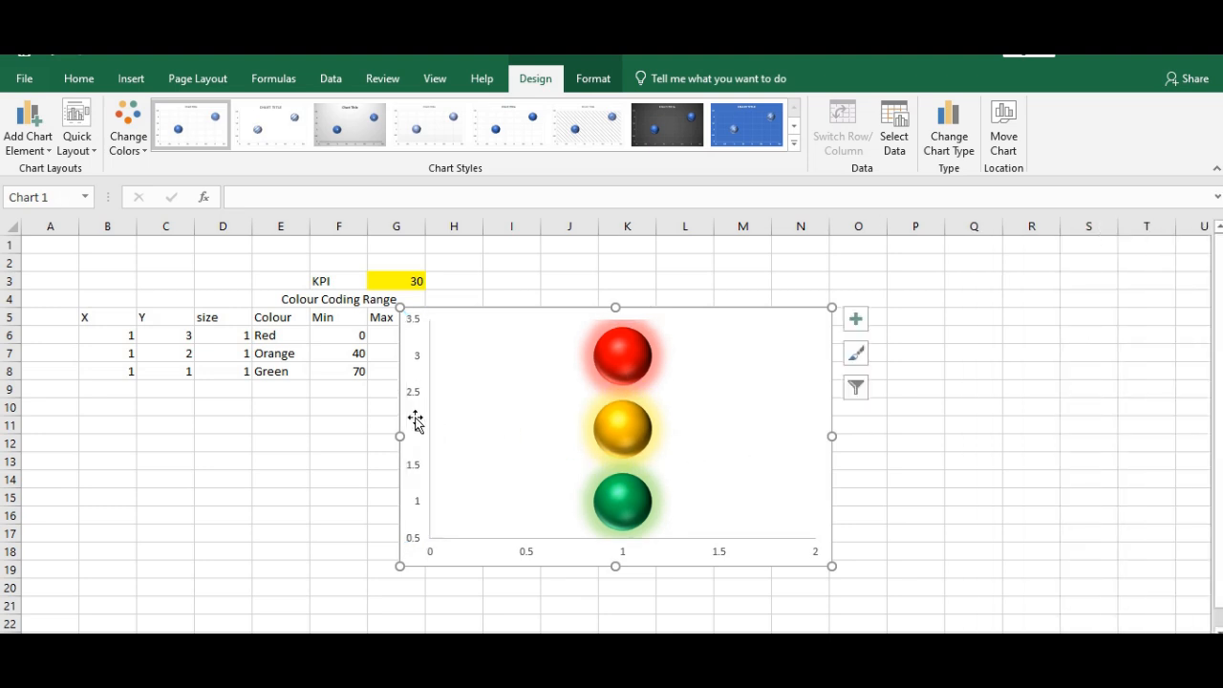
{"action": "left_click", "coordinate": [856, 319]}
{"action": "left_click", "coordinate": [899, 342]}
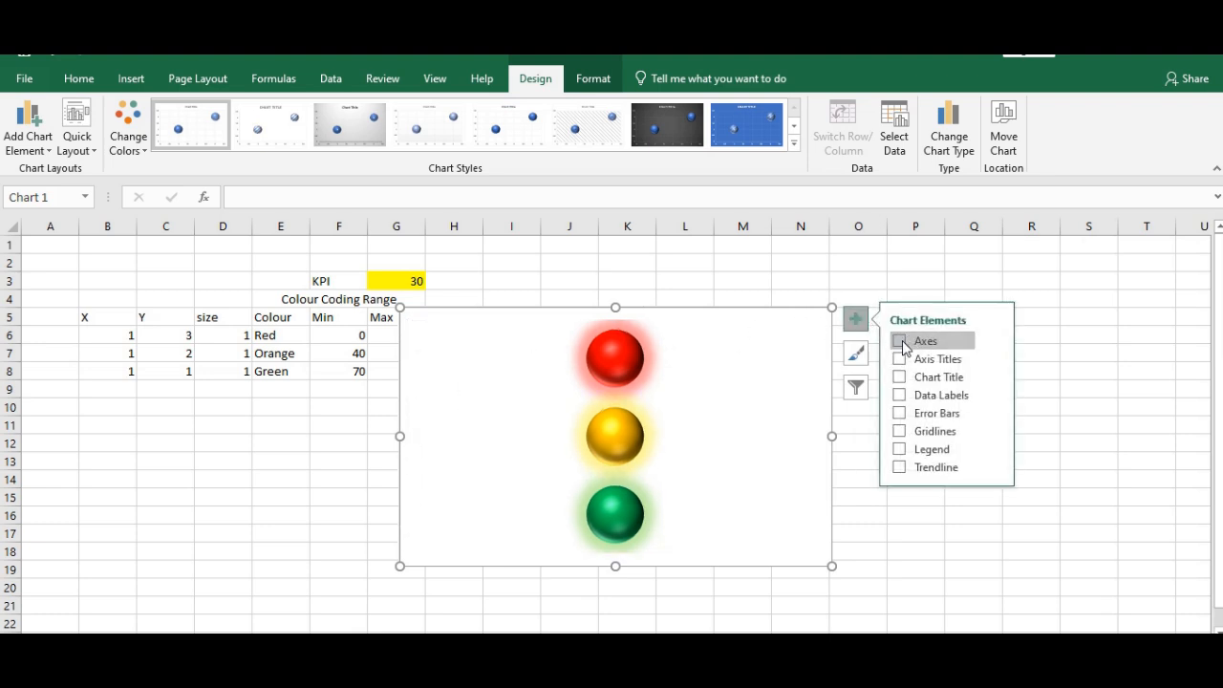
{"action": "left_click", "coordinate": [1092, 356]}
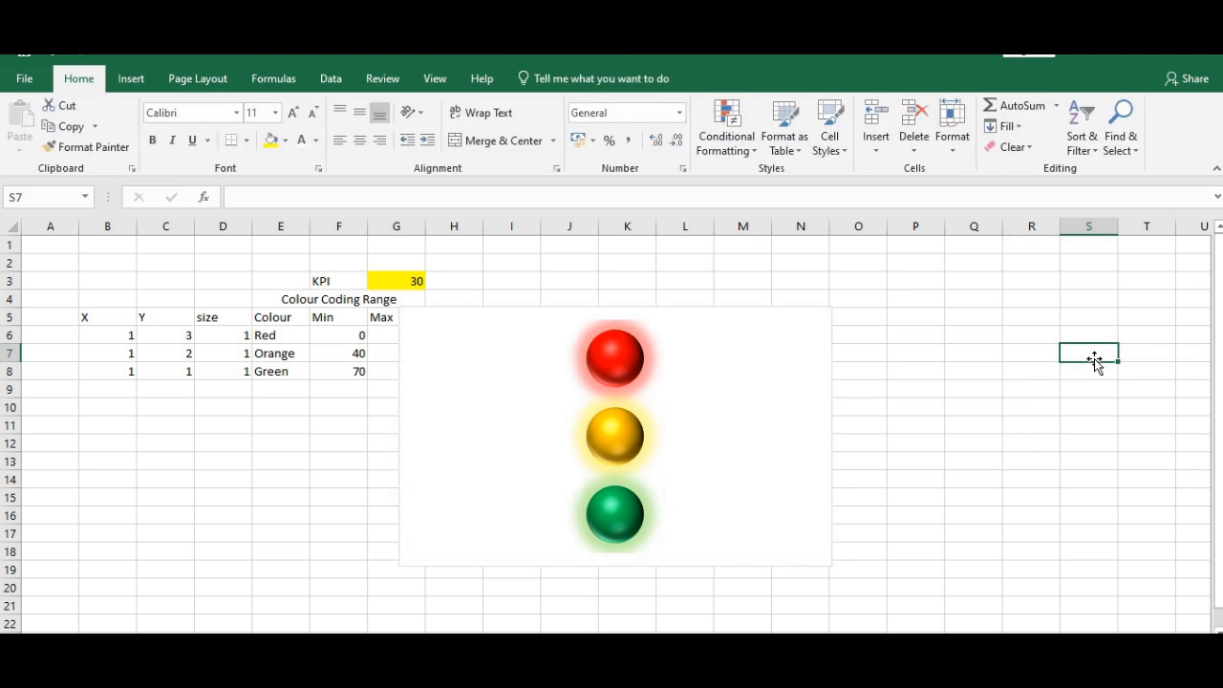
Resize the chart into a narrow upright shape and place it over columns L and M, clear of the data table.
{"action": "left_click", "coordinate": [459, 339]}
{"action": "left_click", "coordinate": [401, 306]}
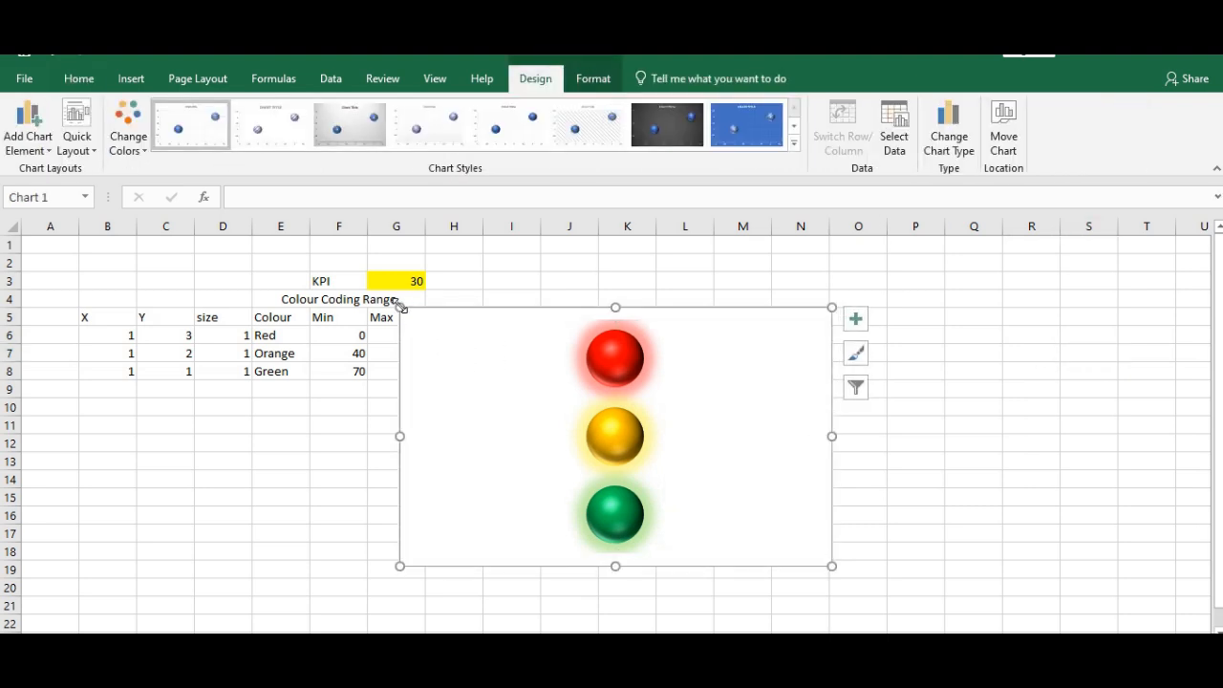
{"action": "left_click_drag", "start_coordinate": [399, 306], "coordinate": [667, 284]}
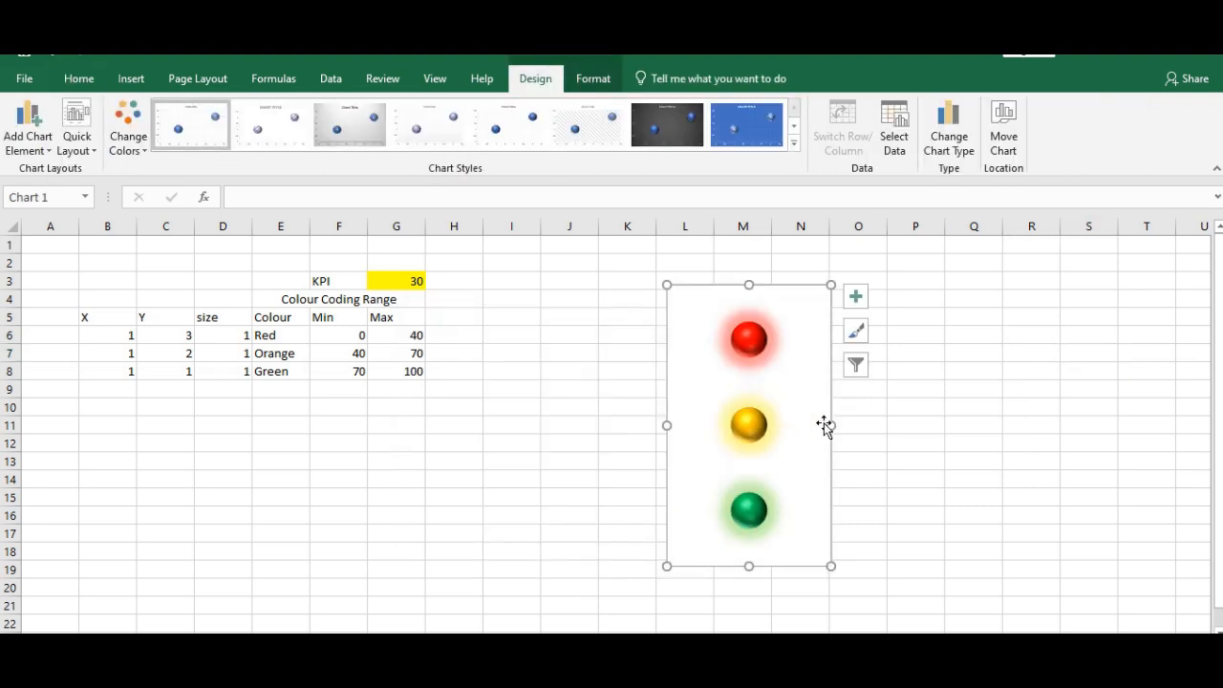
{"action": "left_click_drag", "start_coordinate": [831, 425], "coordinate": [800, 423]}
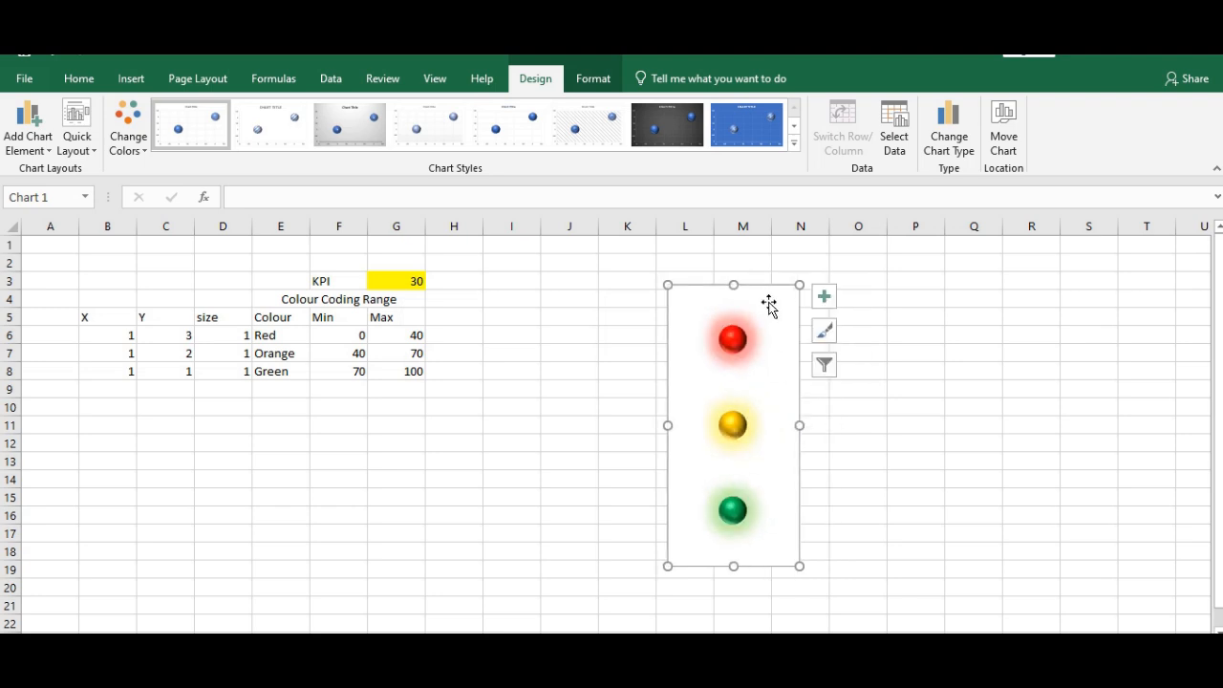
{"action": "left_click_drag", "start_coordinate": [765, 289], "coordinate": [752, 297]}
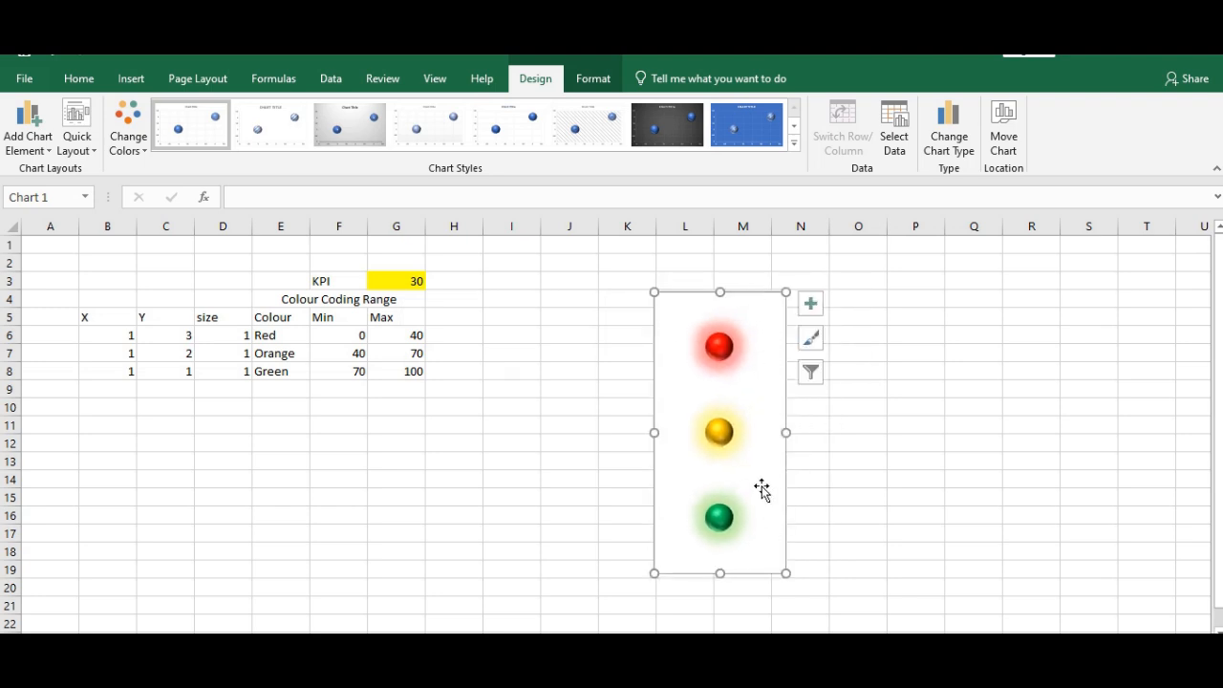
{"action": "left_click_drag", "start_coordinate": [782, 576], "coordinate": [766, 545]}
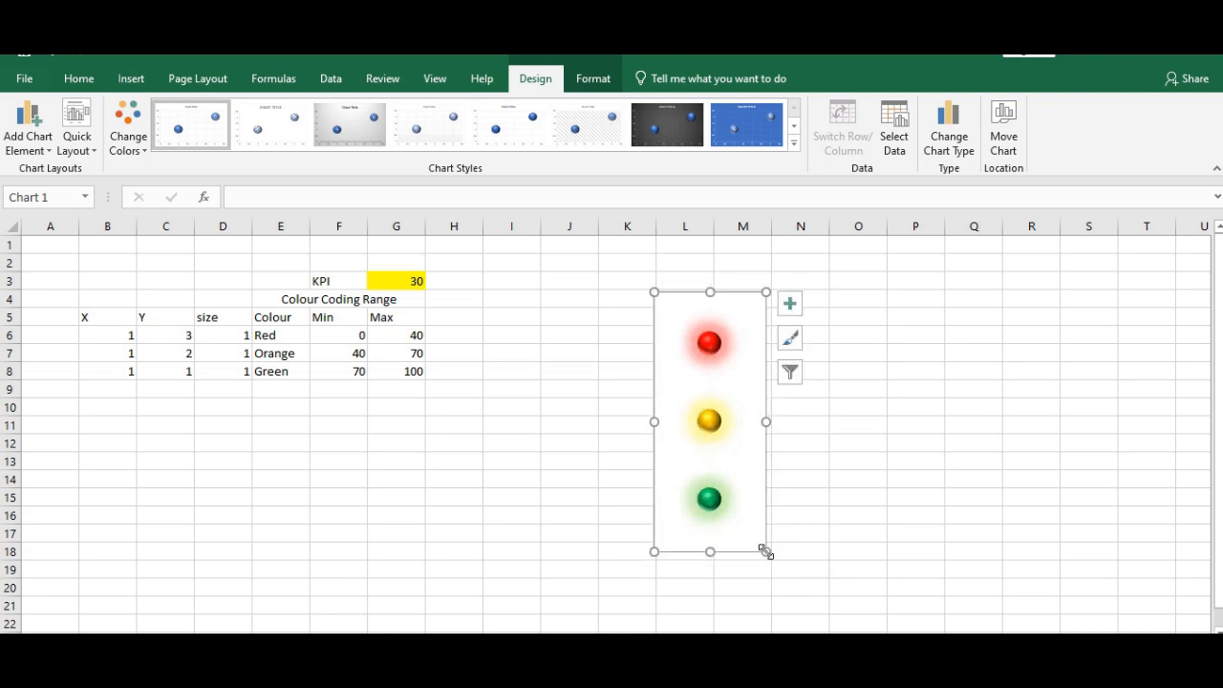
Scale the bubble size of the chart's data series to 200.
{"action": "double_click", "coordinate": [712, 352]}
{"action": "left_click", "coordinate": [712, 352]}
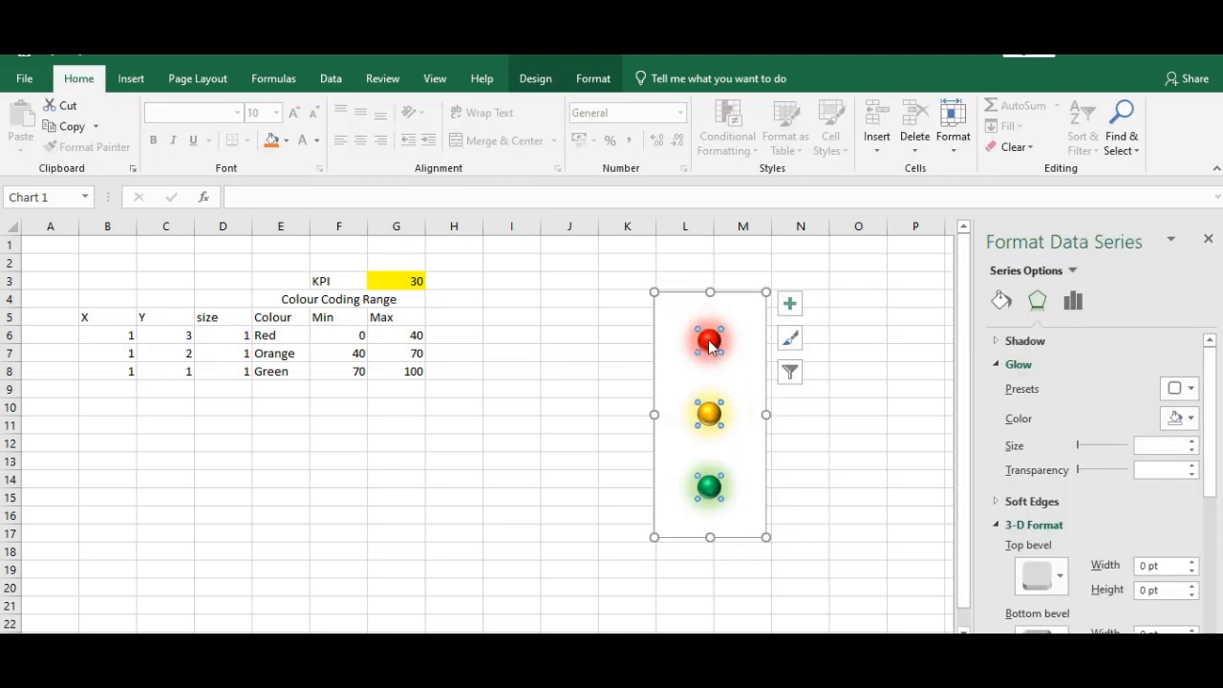
{"action": "left_click", "coordinate": [1073, 302]}
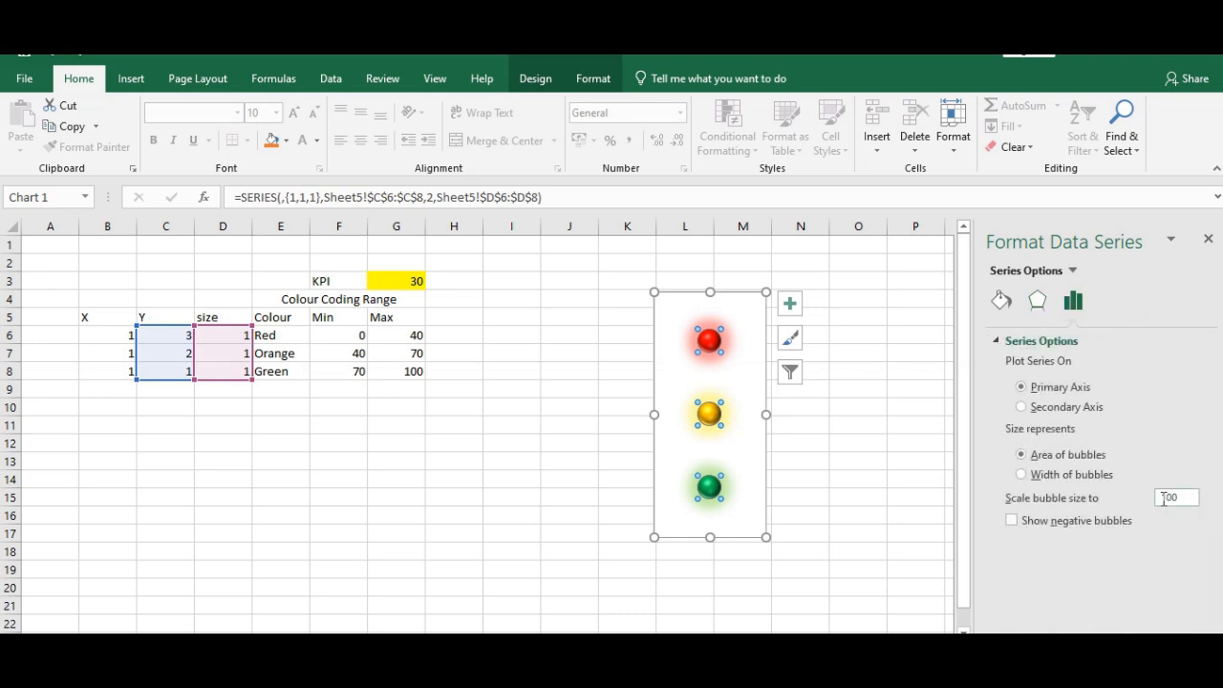
{"action": "key", "text": "Return"}
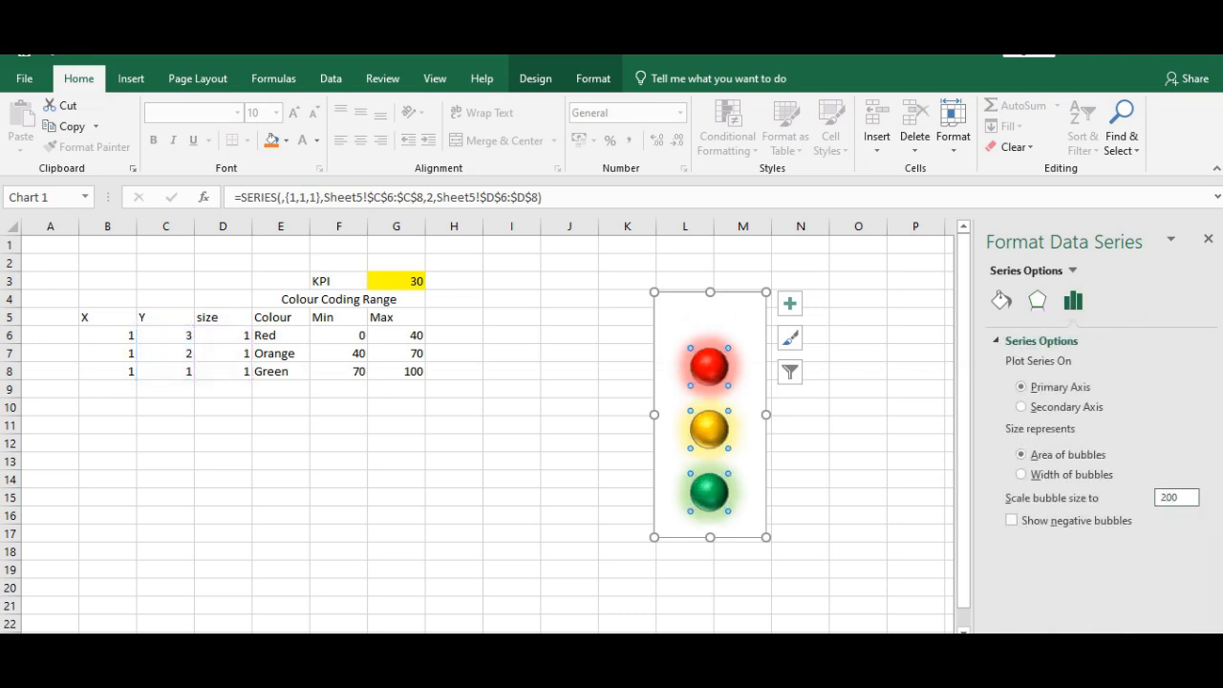
Reposition and enlarge the plot area so that it fills the whole chart area.
{"action": "left_click", "coordinate": [743, 363]}
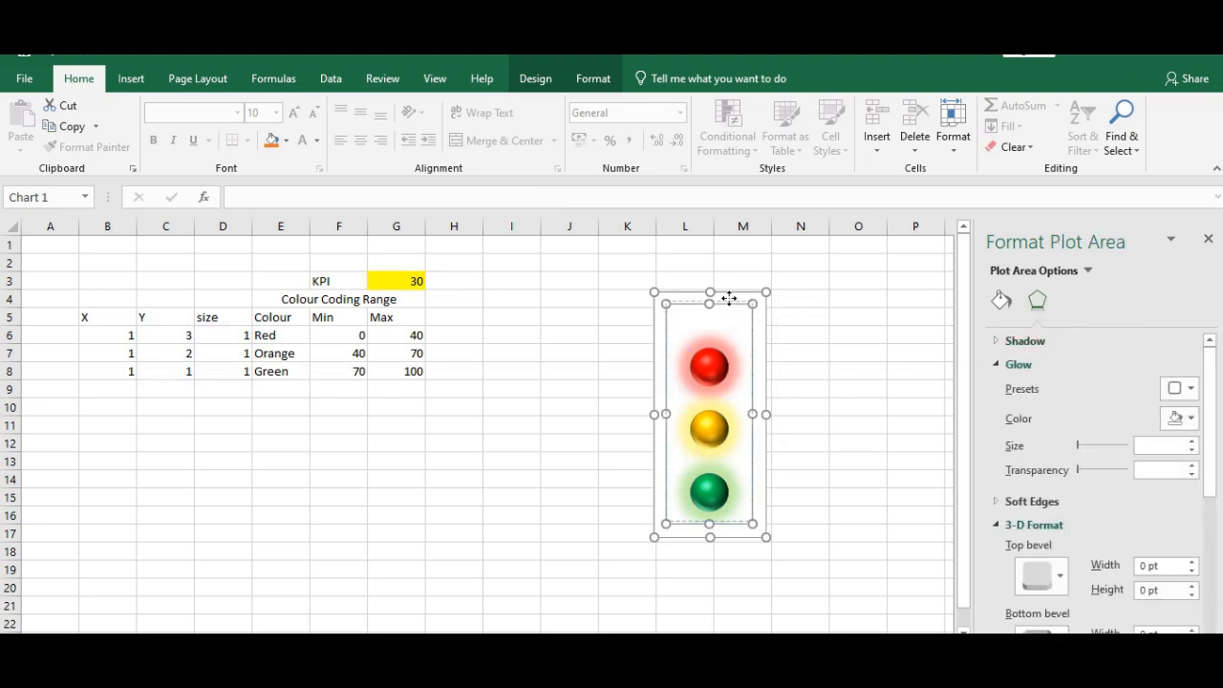
{"action": "left_click_drag", "start_coordinate": [730, 303], "coordinate": [731, 297]}
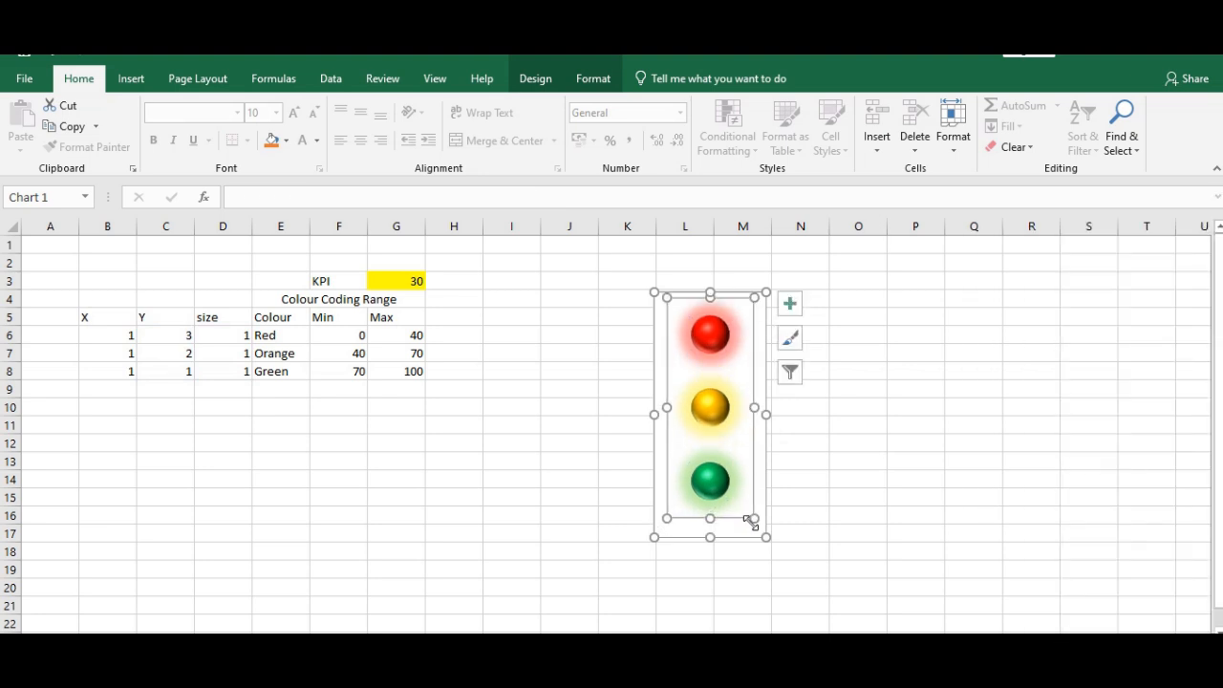
{"action": "left_click_drag", "start_coordinate": [752, 517], "coordinate": [759, 529]}
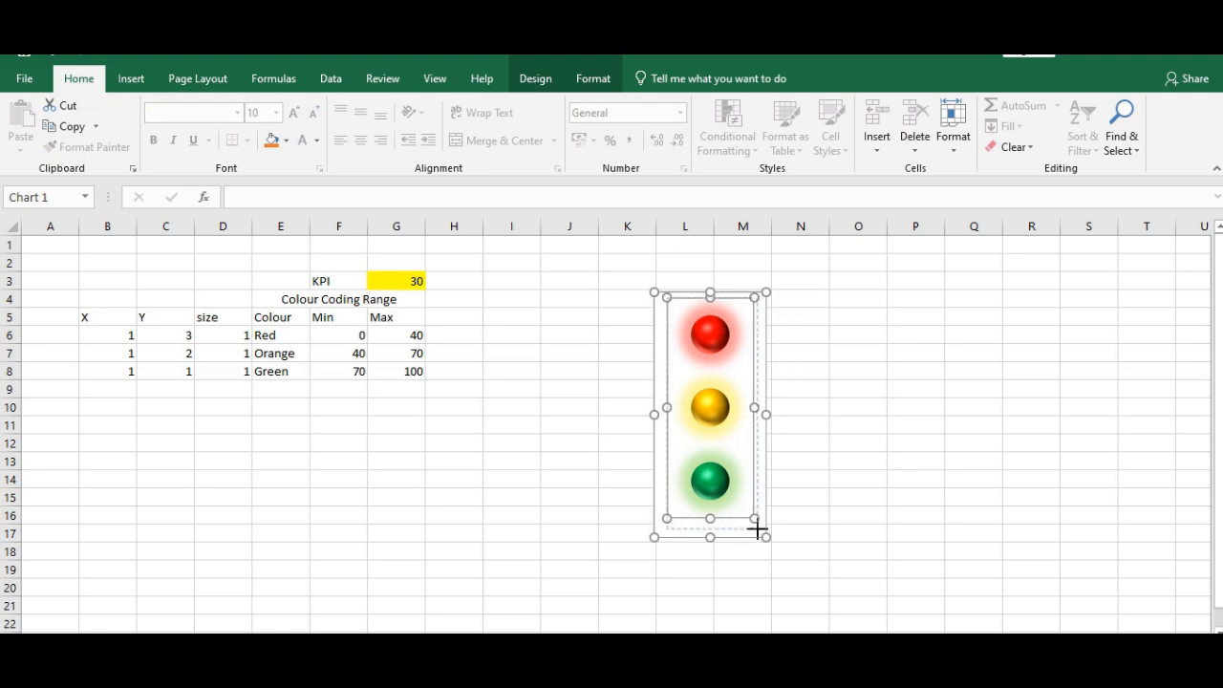
{"action": "left_click_drag", "start_coordinate": [666, 299], "coordinate": [654, 293]}
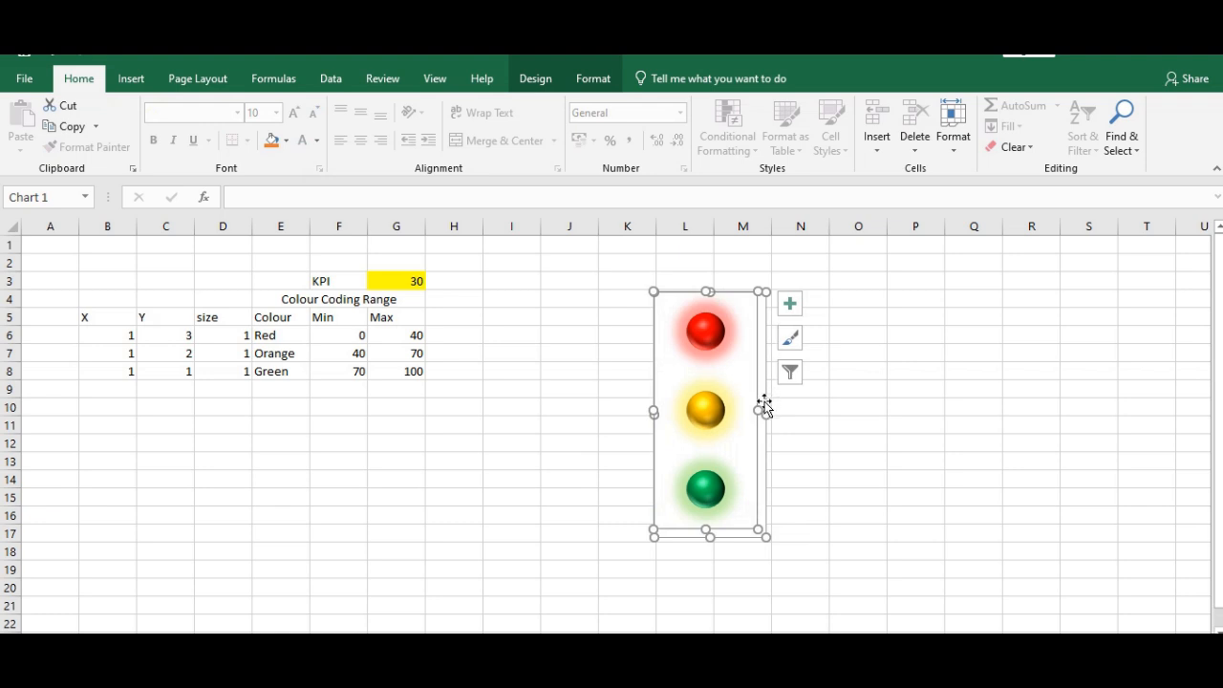
{"action": "left_click_drag", "start_coordinate": [759, 413], "coordinate": [762, 415]}
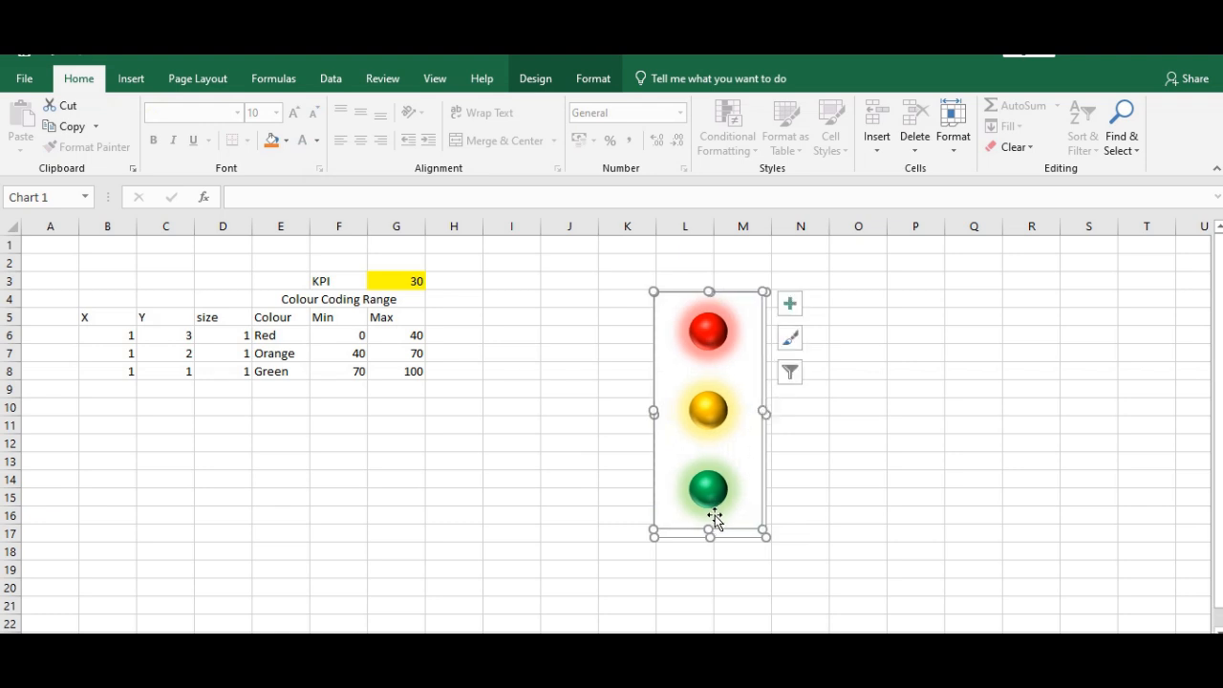
{"action": "left_click_drag", "start_coordinate": [710, 526], "coordinate": [709, 535]}
Give the chart area a near-black solid fill and rounded corners, close the formatting options, and deselect the chart.
{"action": "left_click", "coordinate": [742, 298]}
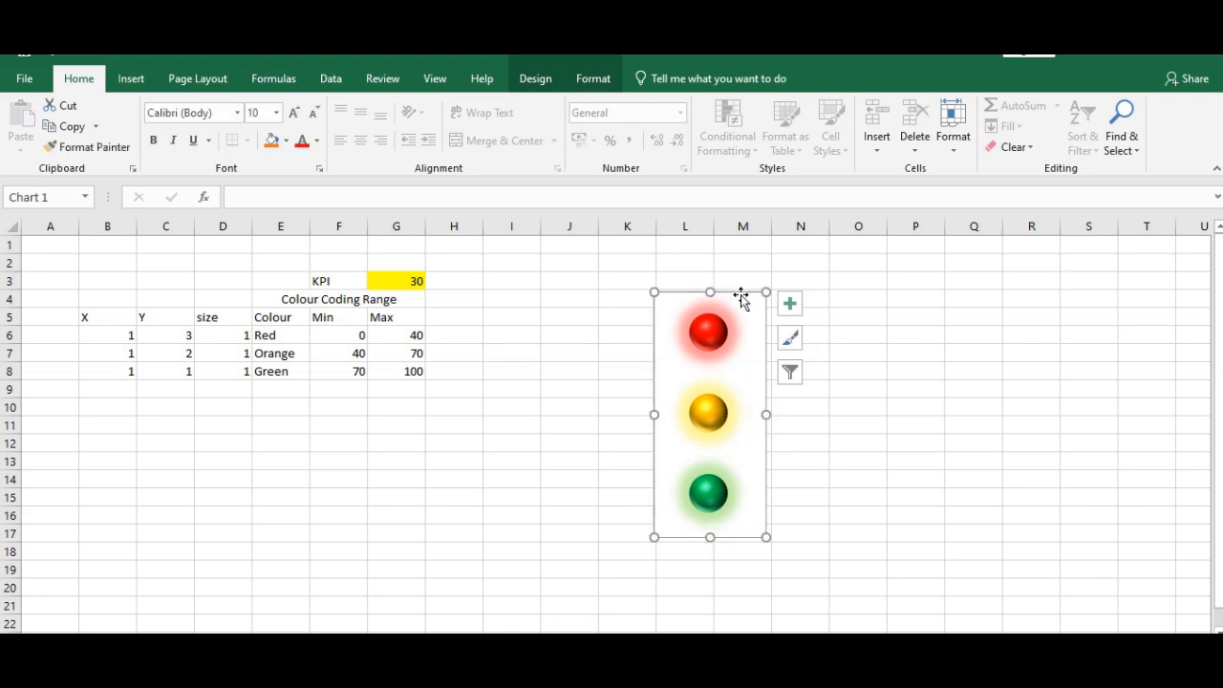
{"action": "right_click", "coordinate": [741, 297]}
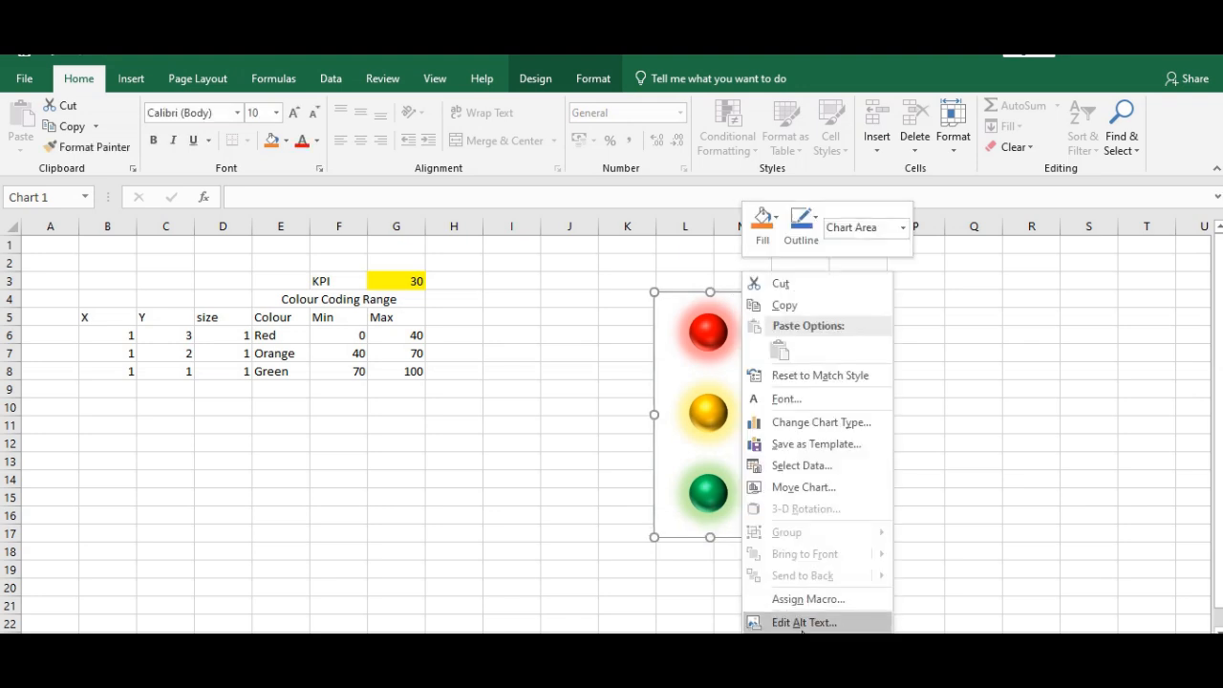
{"action": "left_click", "coordinate": [816, 644]}
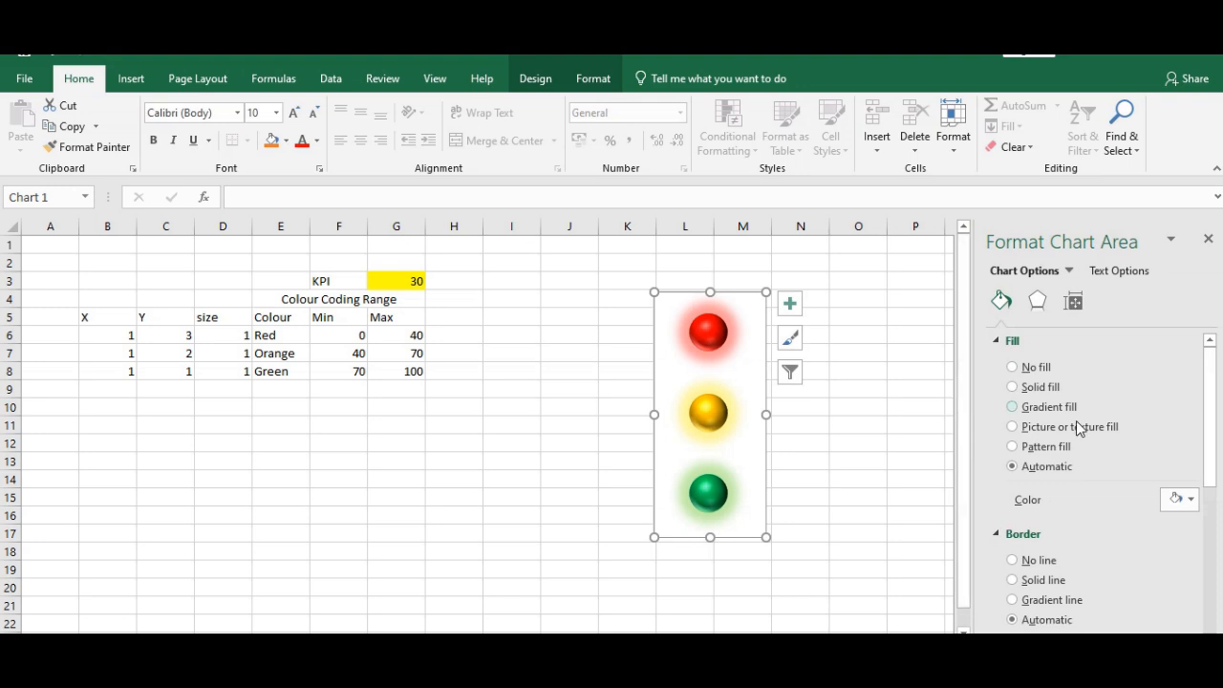
{"action": "left_click", "coordinate": [1179, 503]}
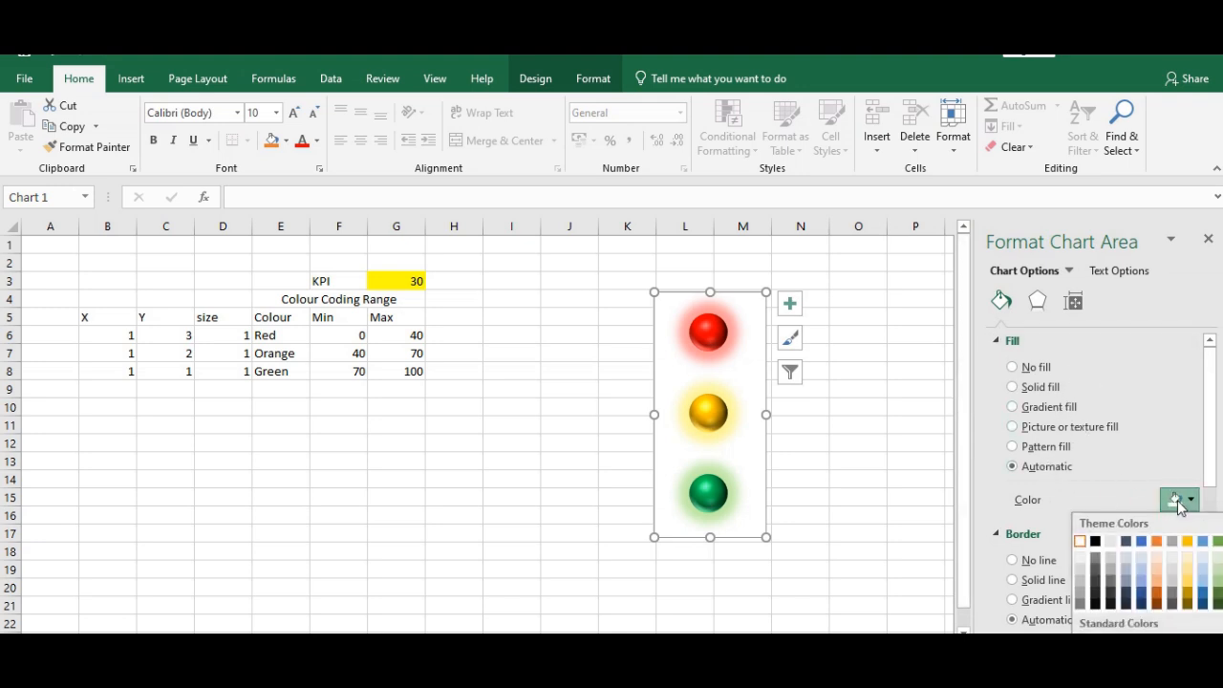
{"action": "left_click", "coordinate": [1109, 593]}
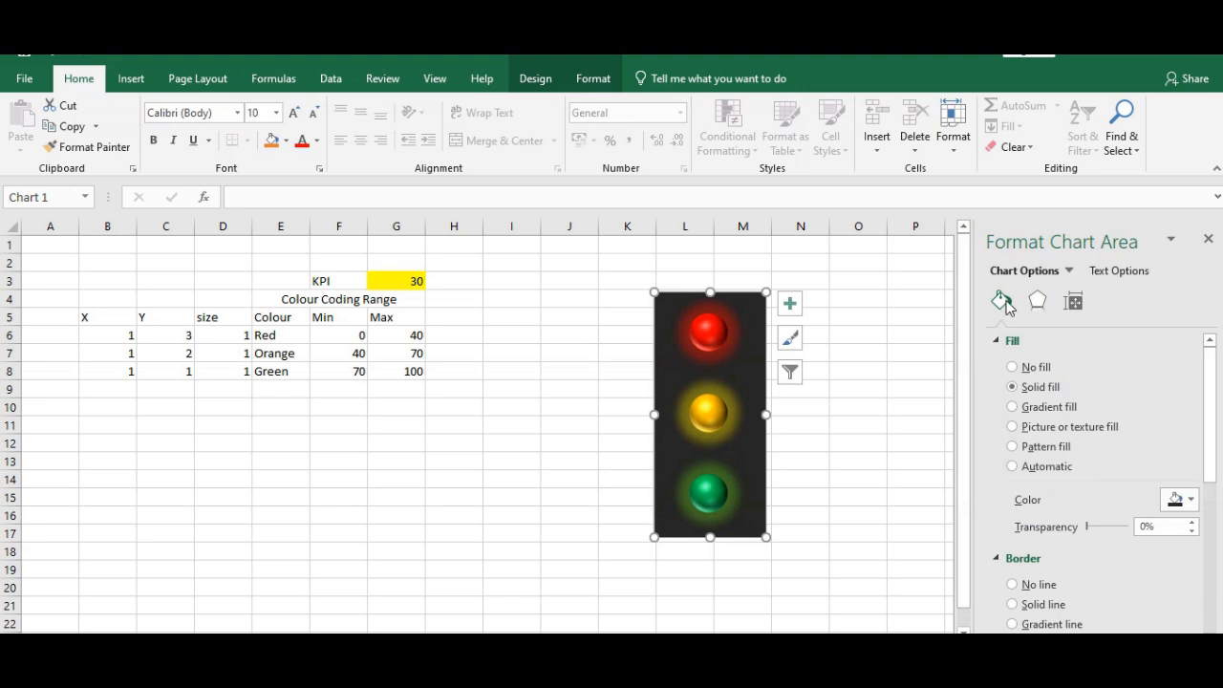
{"action": "left_click_drag", "start_coordinate": [1212, 372], "coordinate": [1211, 522]}
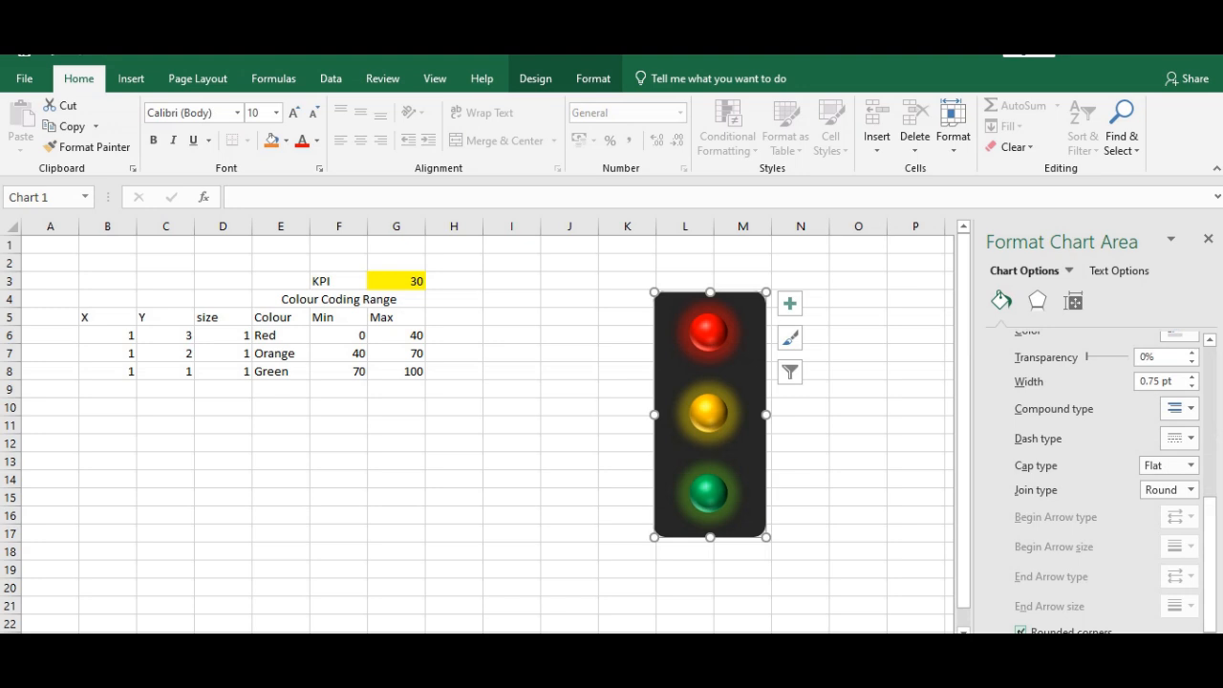
{"action": "left_click", "coordinate": [1208, 240]}
{"action": "left_click", "coordinate": [890, 441]}
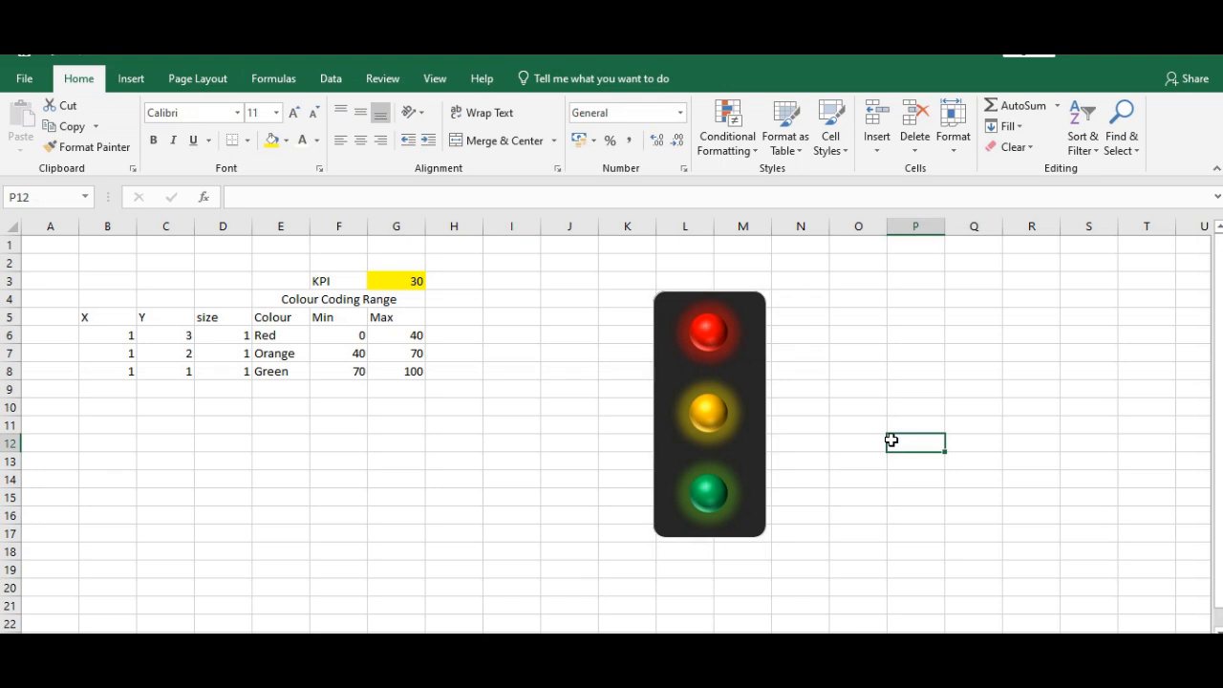
Name the KPI value cell G3 "val".
{"action": "left_click", "coordinate": [397, 287]}
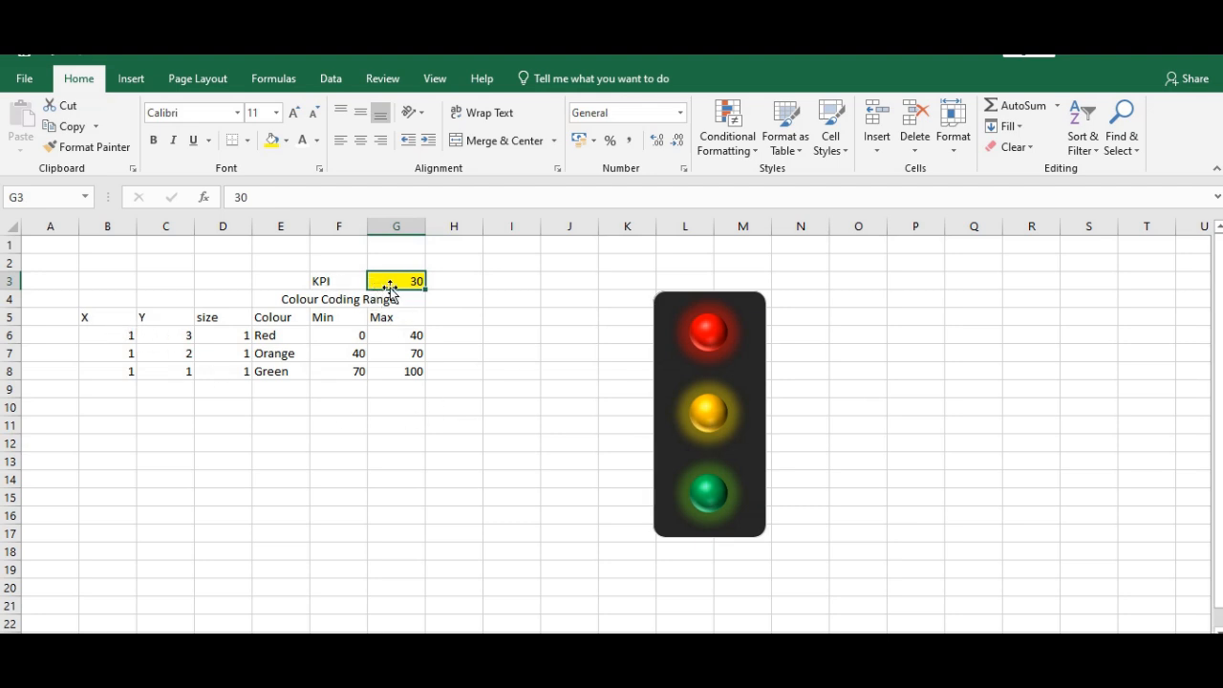
{"action": "left_click", "coordinate": [51, 198]}
{"action": "type", "text": "val"}
{"action": "key", "text": "Return"}
Enter the formula =IF(AND(val>=F6,val<G6),1,#N/A) in the Red row's X cell B6 and fill it down to B8.
{"action": "left_click", "coordinate": [103, 331]}
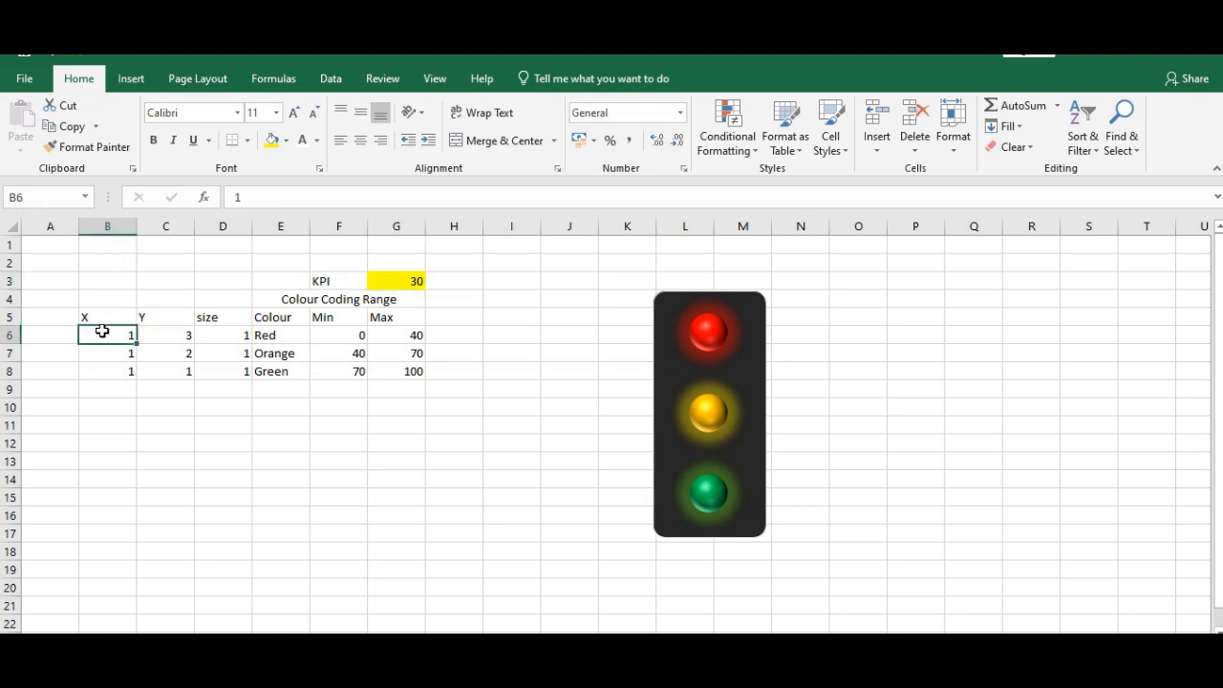
{"action": "type", "text": "="}
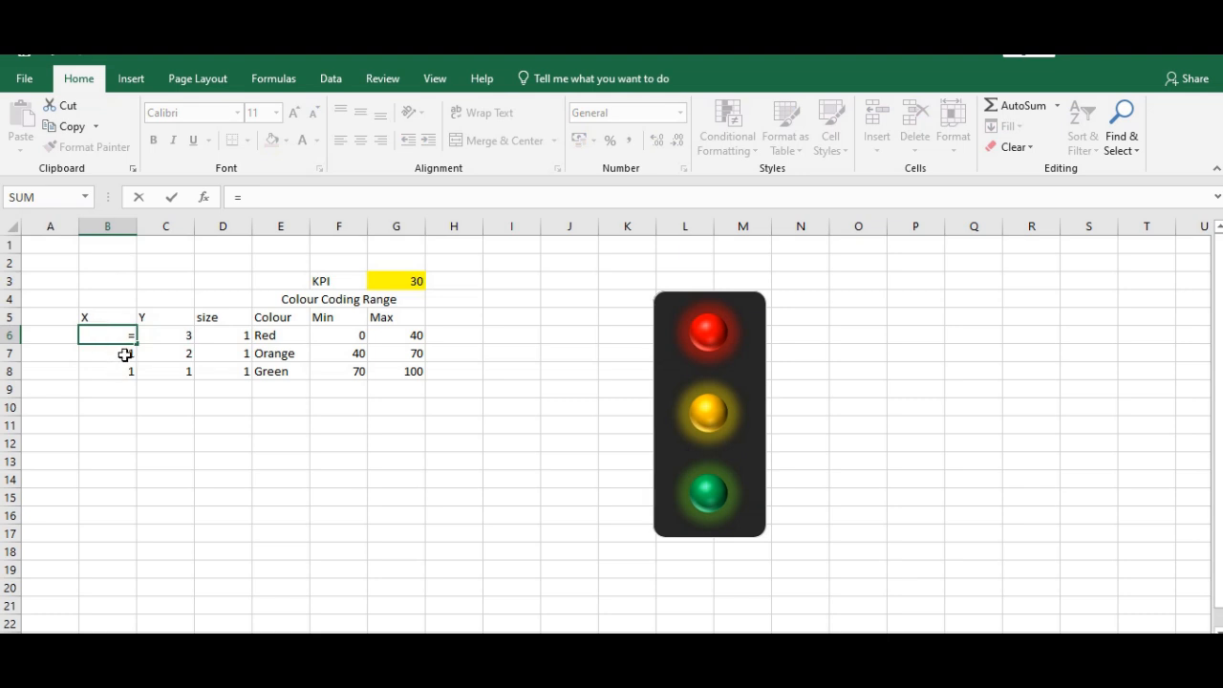
{"action": "type", "text": "if"}
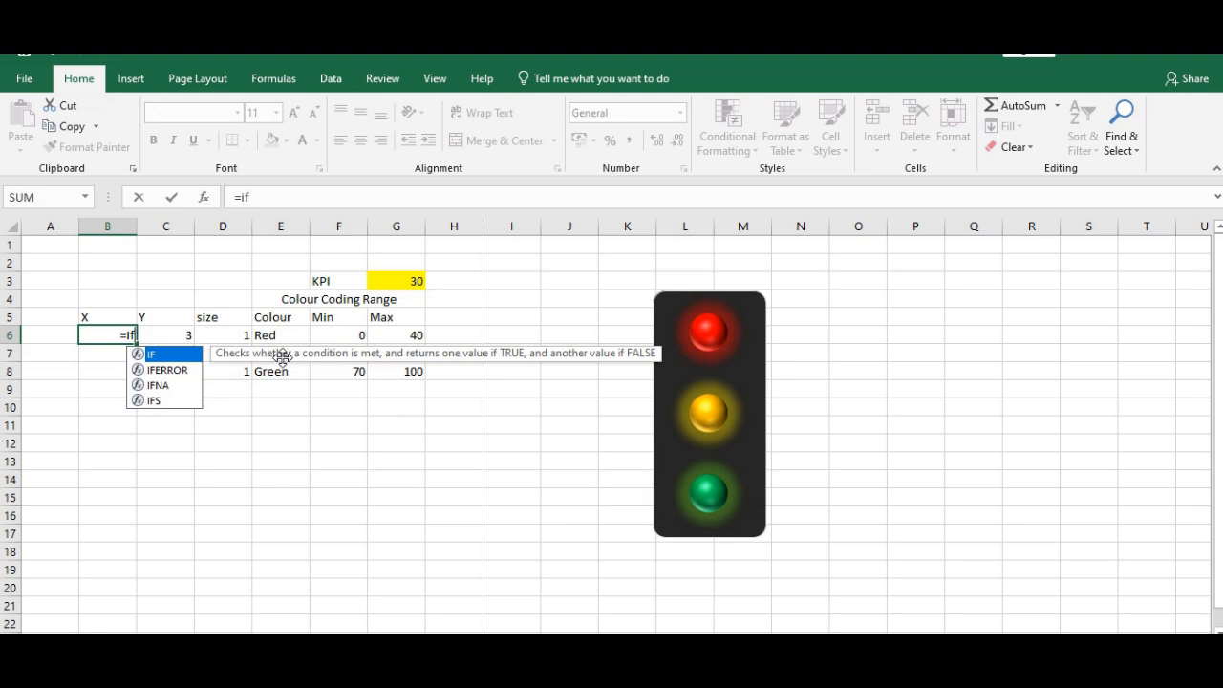
{"action": "type", "text": "("}
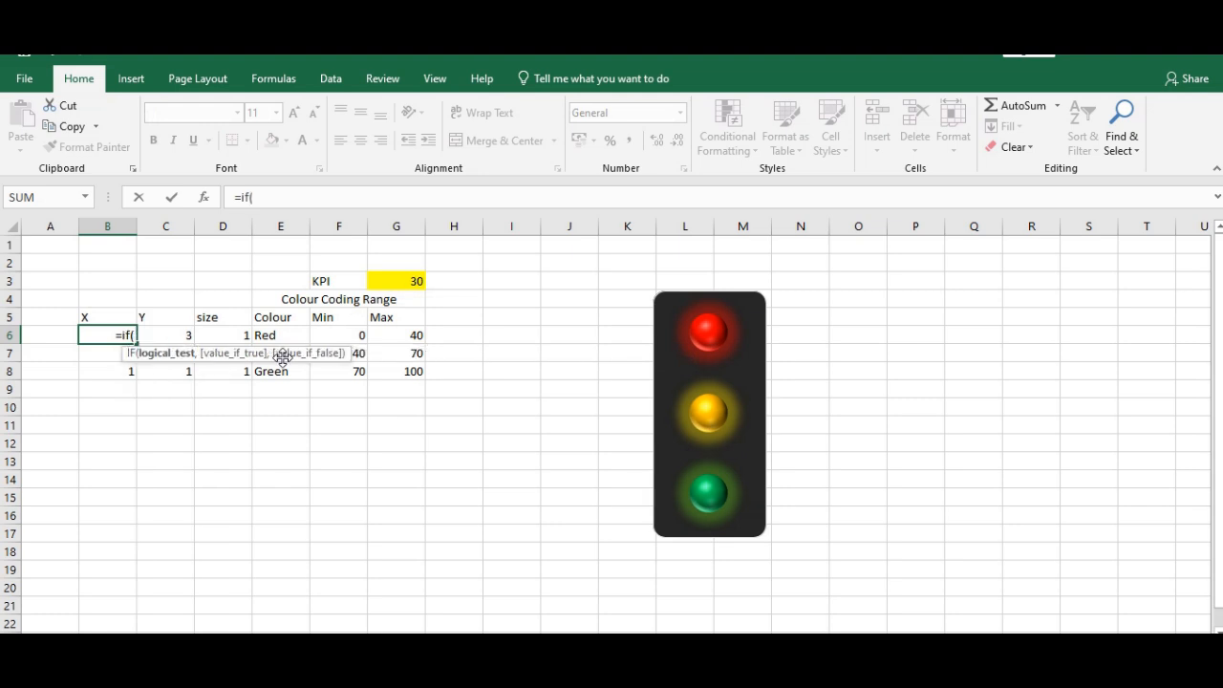
{"action": "type", "text": "AND("}
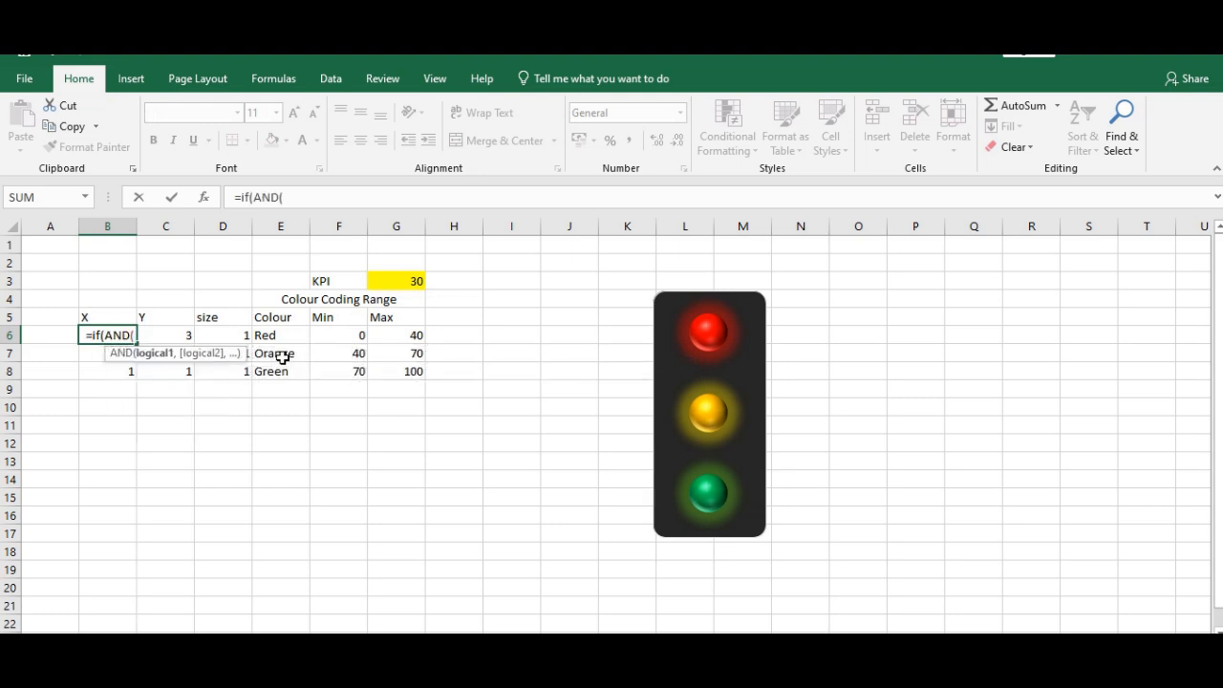
{"action": "left_click", "coordinate": [387, 280]}
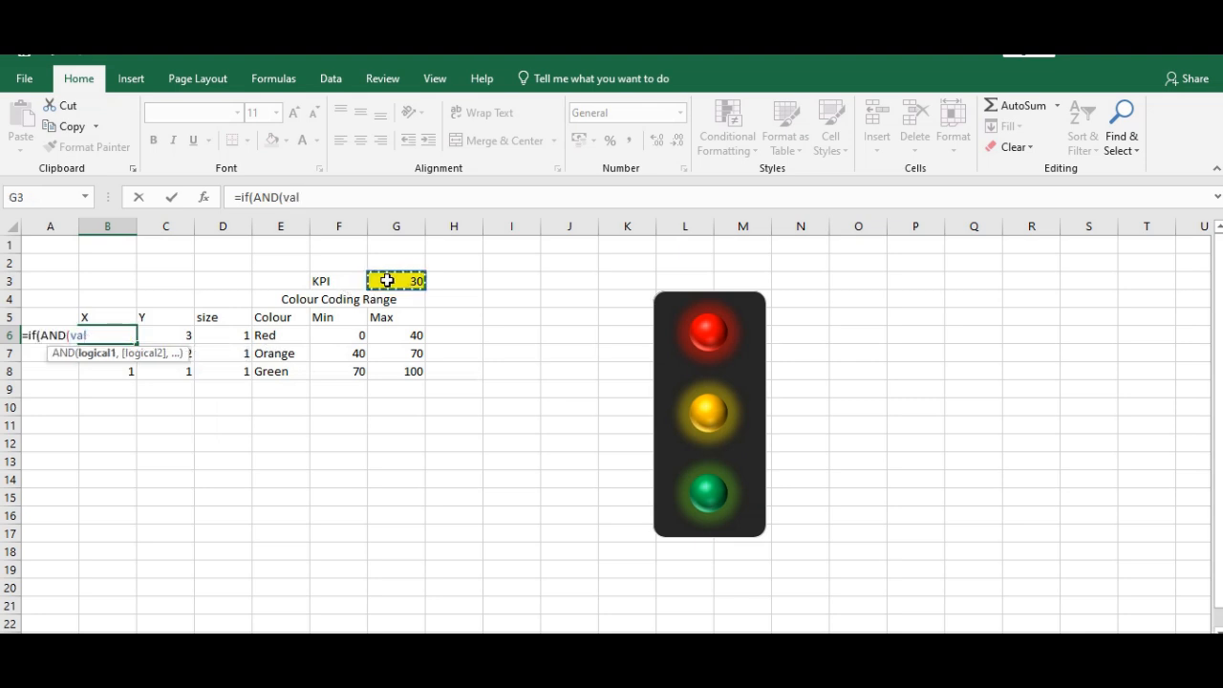
{"action": "type", "text": ">="}
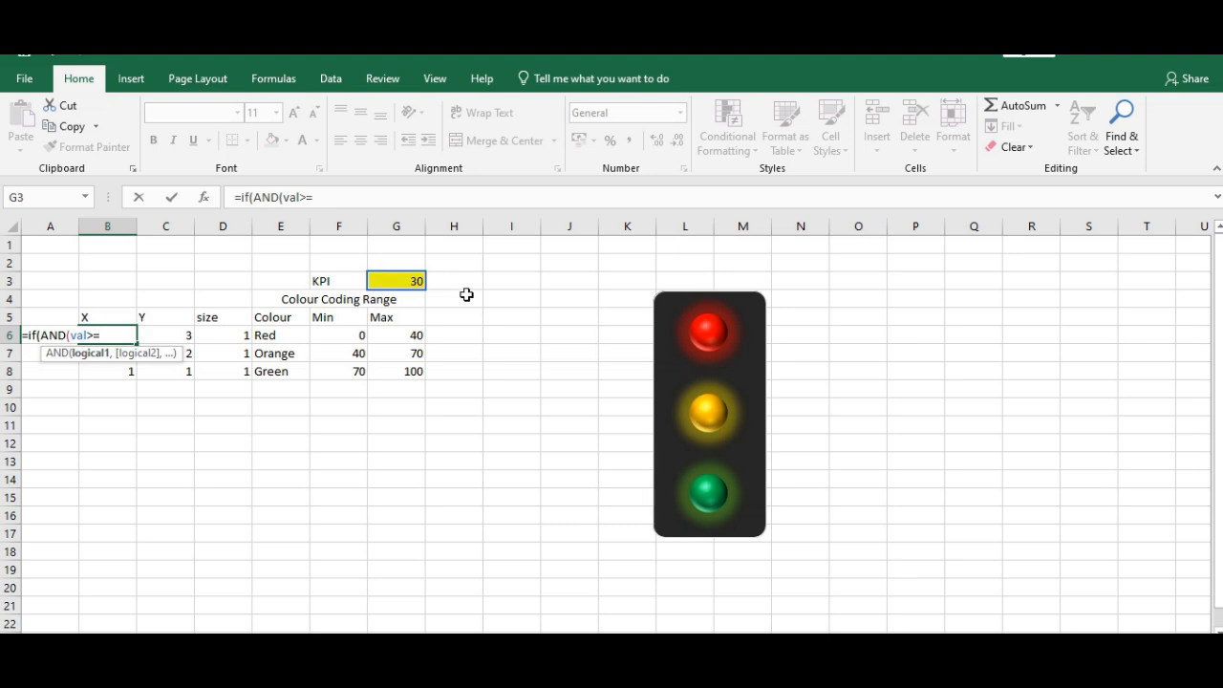
{"action": "left_click", "coordinate": [337, 335]}
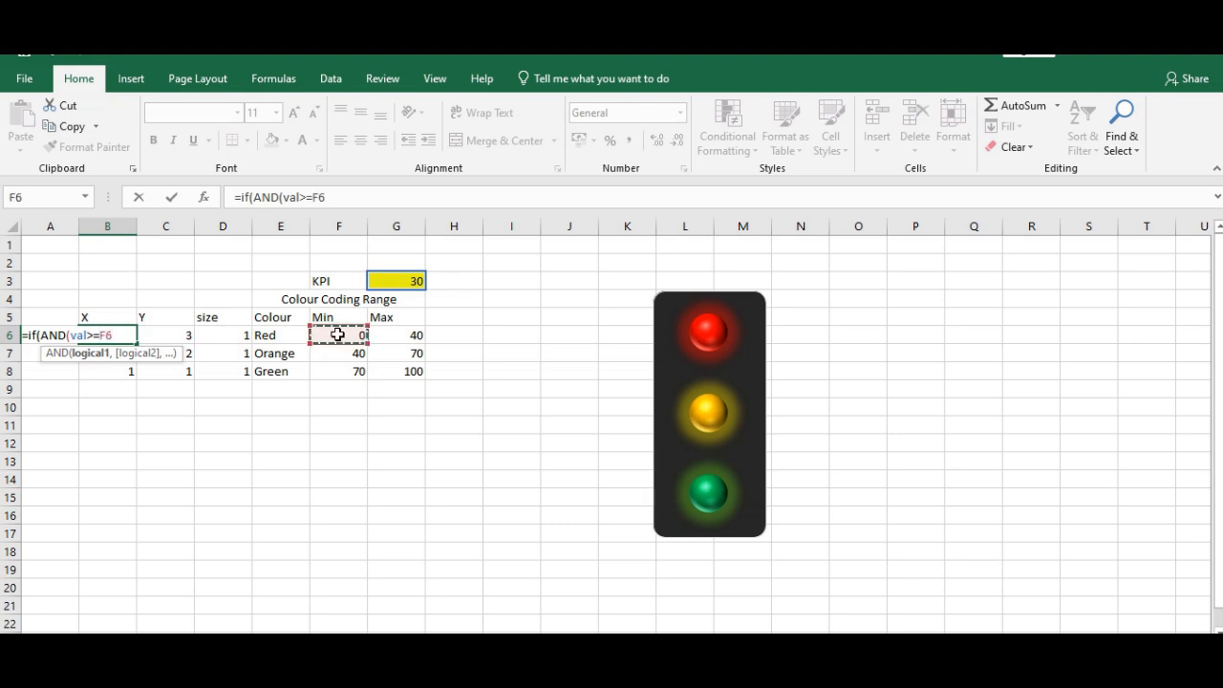
{"action": "type", "text": ","}
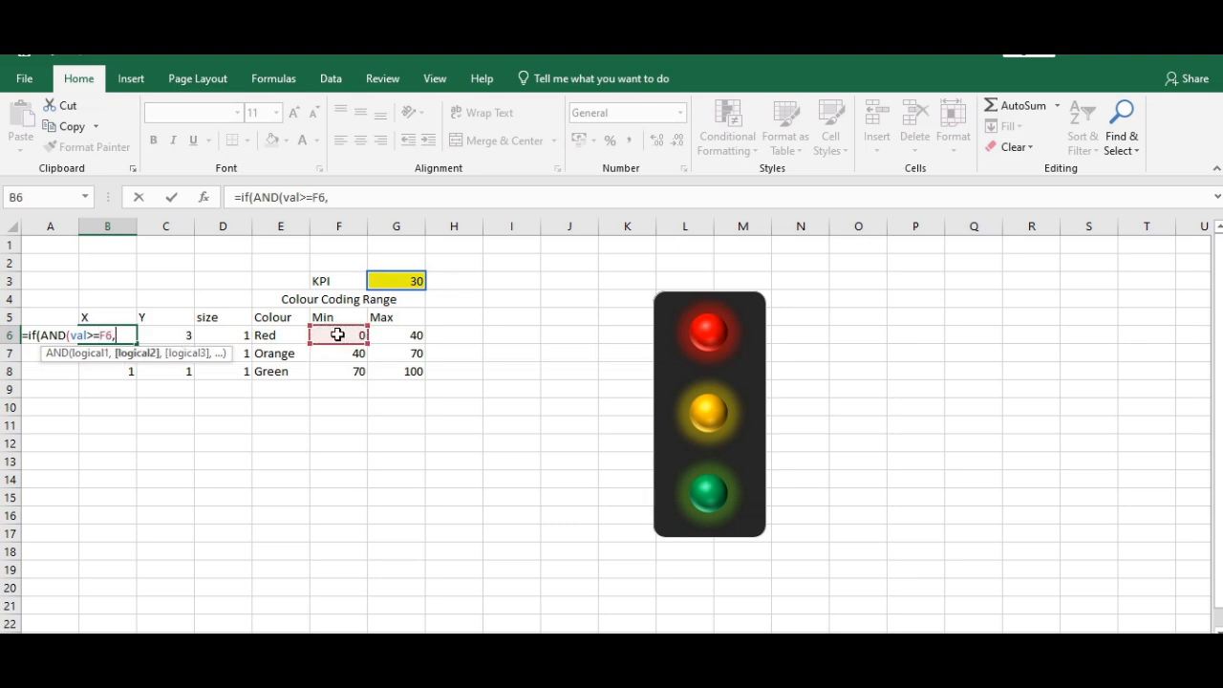
{"action": "type", "text": "val"}
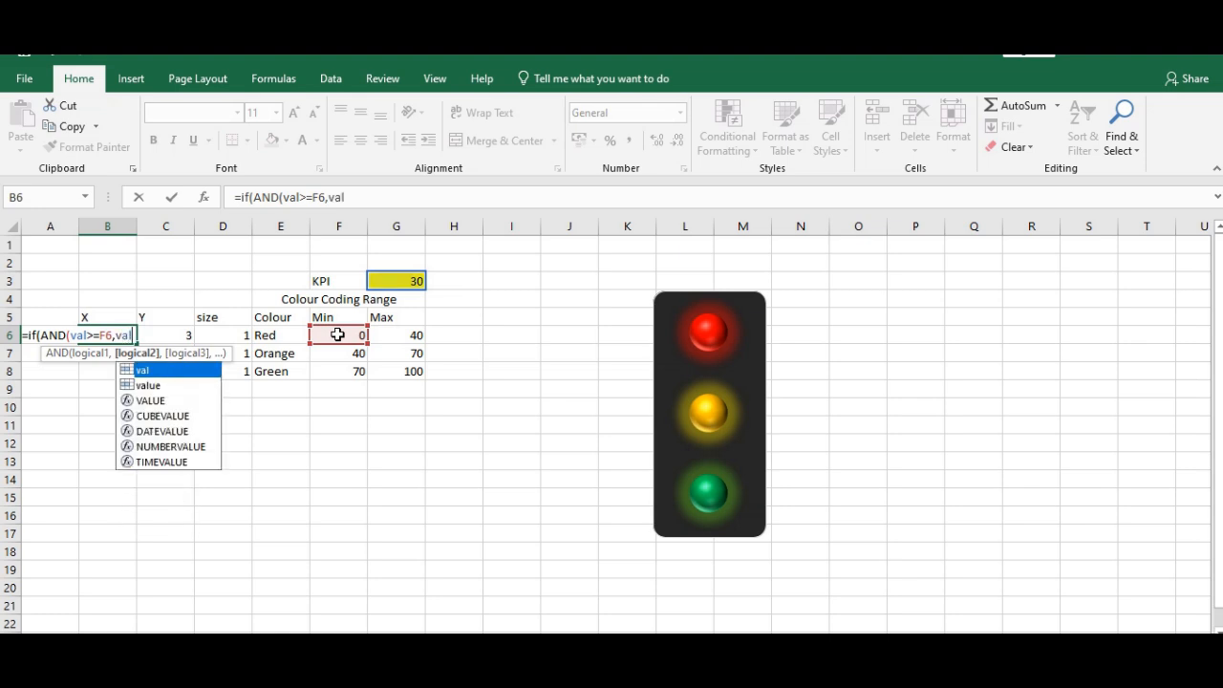
{"action": "type", "text": "<"}
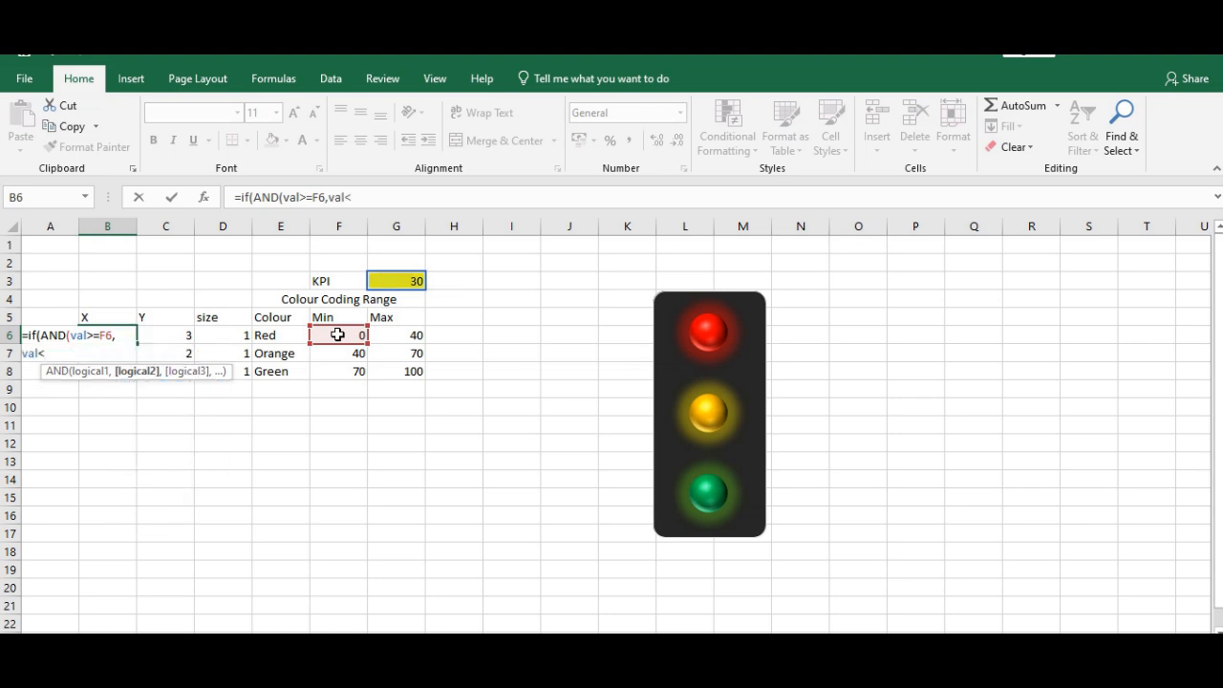
{"action": "left_click", "coordinate": [401, 335]}
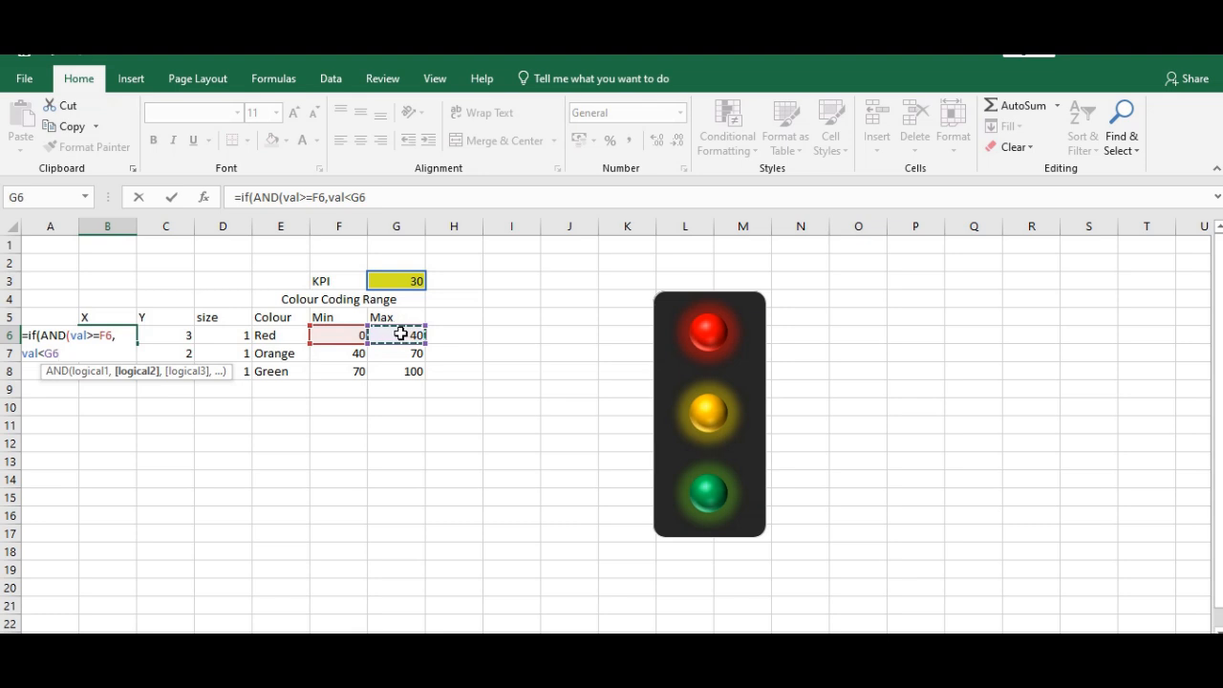
{"action": "type", "text": "),1,"}
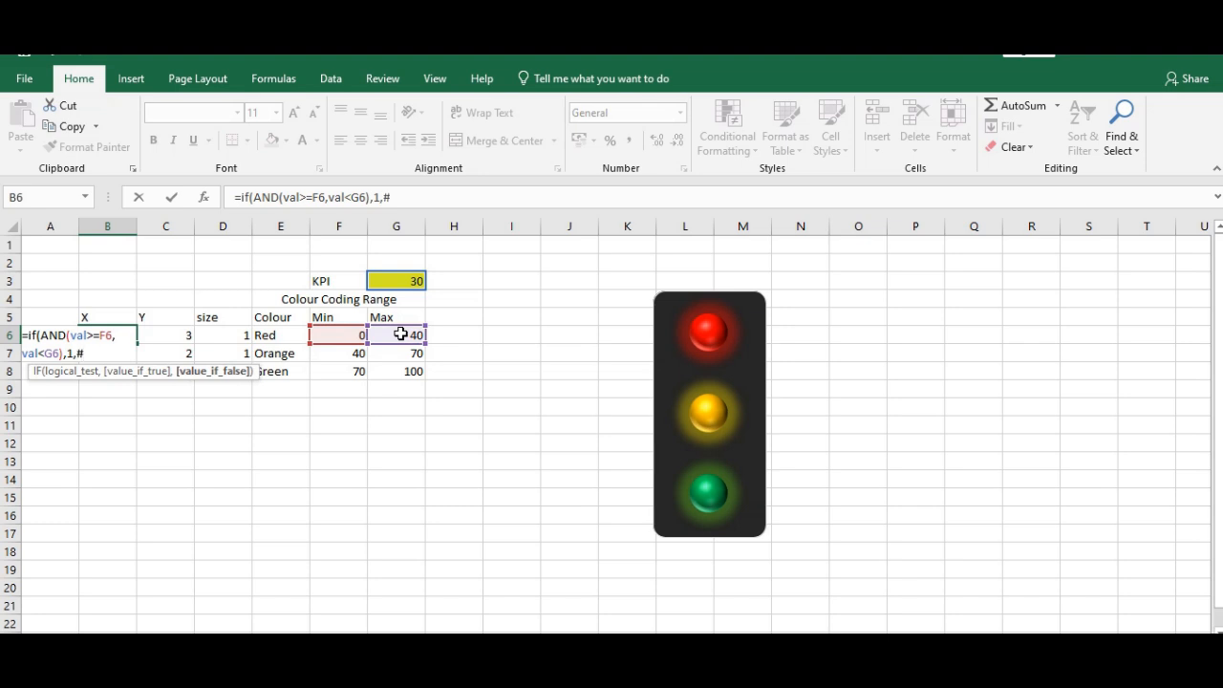
{"action": "type", "text": "#N/A"}
{"action": "type", "text": ")"}
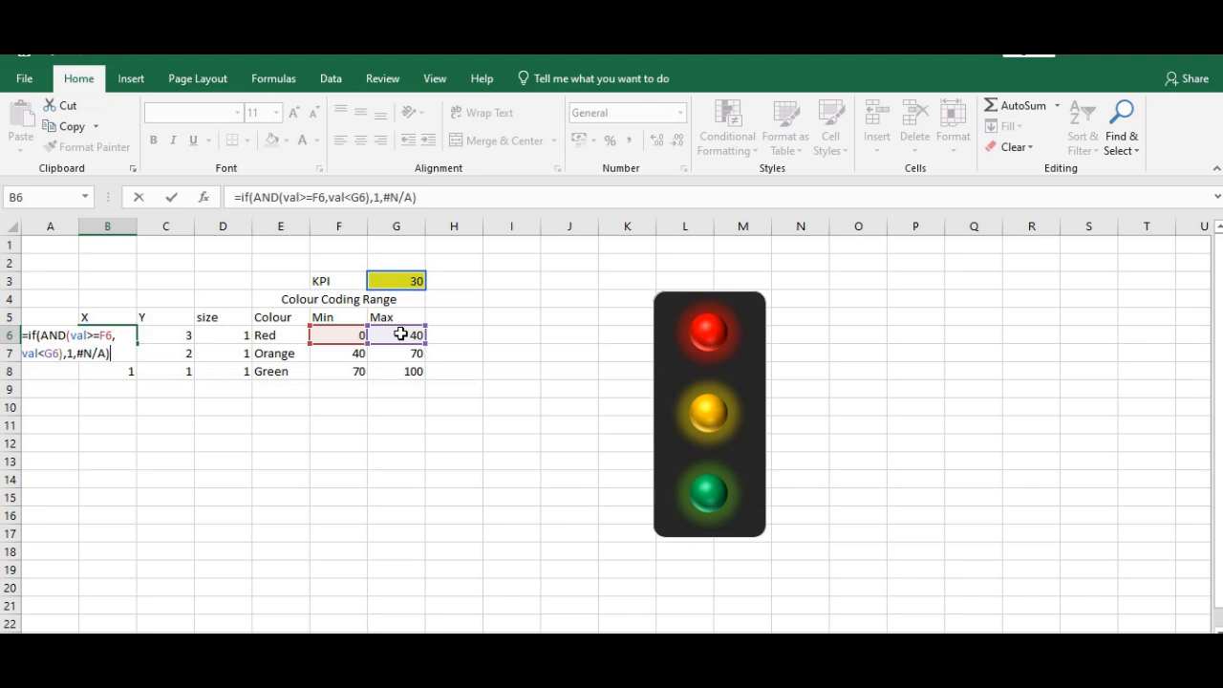
{"action": "key", "text": "Return"}
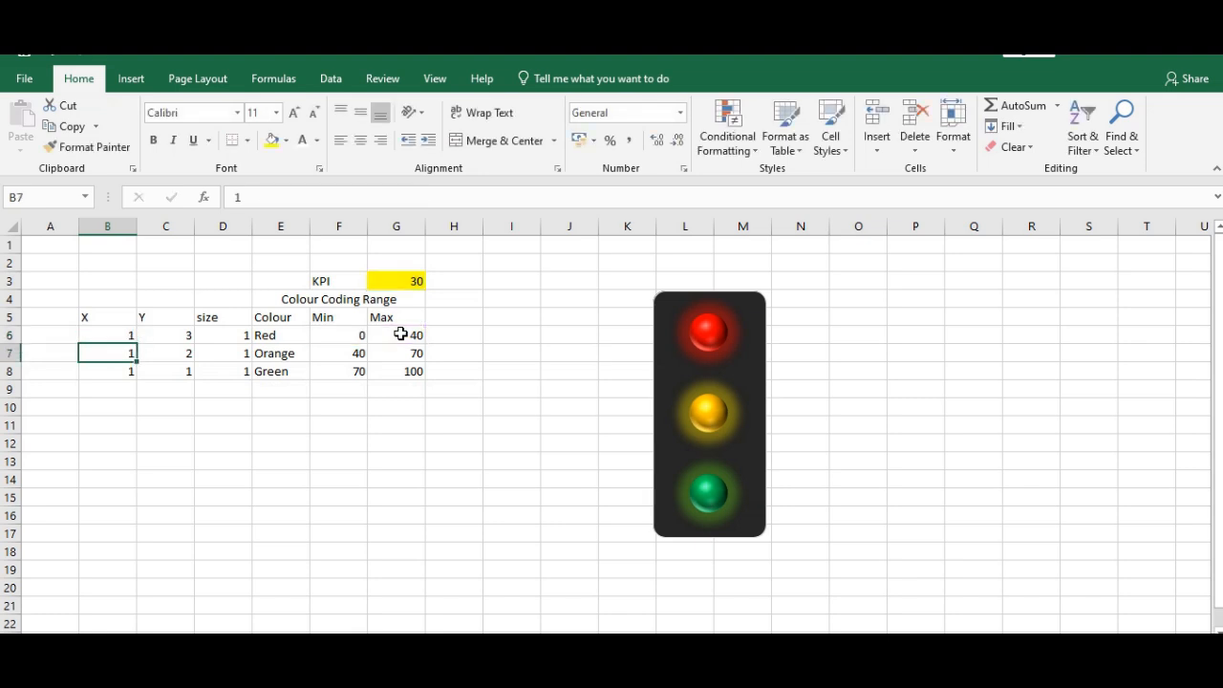
{"action": "left_click", "coordinate": [119, 334]}
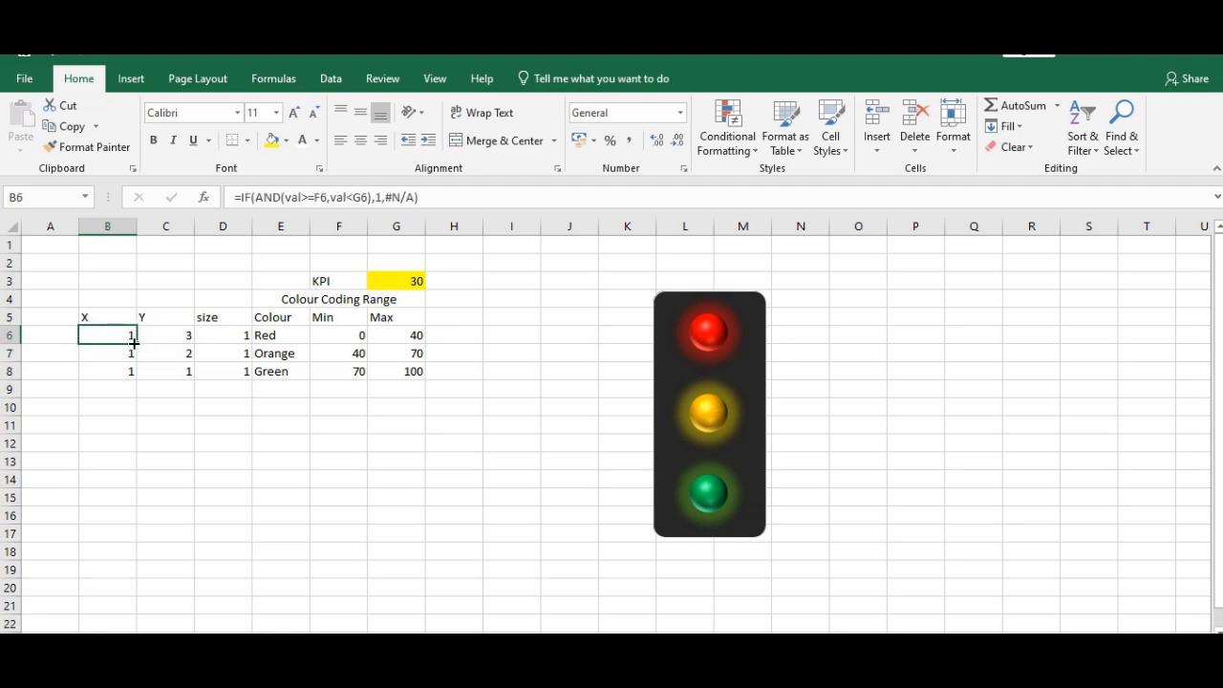
{"action": "left_click_drag", "start_coordinate": [138, 346], "coordinate": [133, 374]}
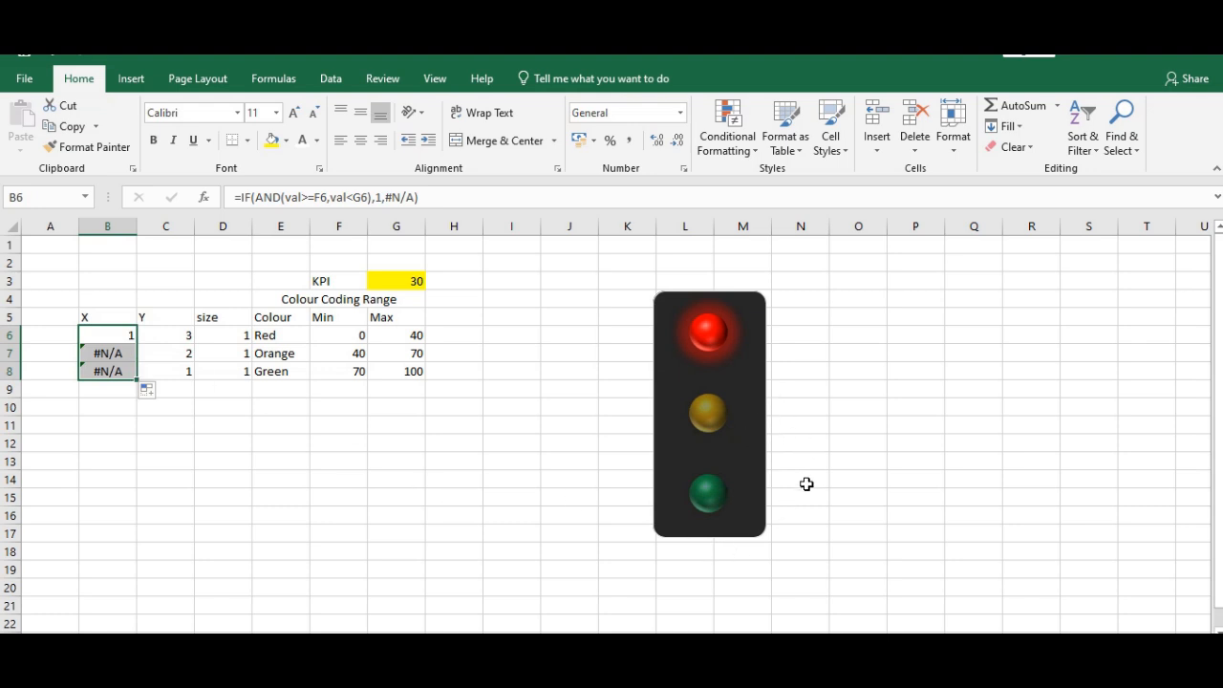
Test the traffic light by setting the KPI value in G3 first to 40 and finally to 70.
{"action": "left_click", "coordinate": [402, 281]}
{"action": "type", "text": "40"}
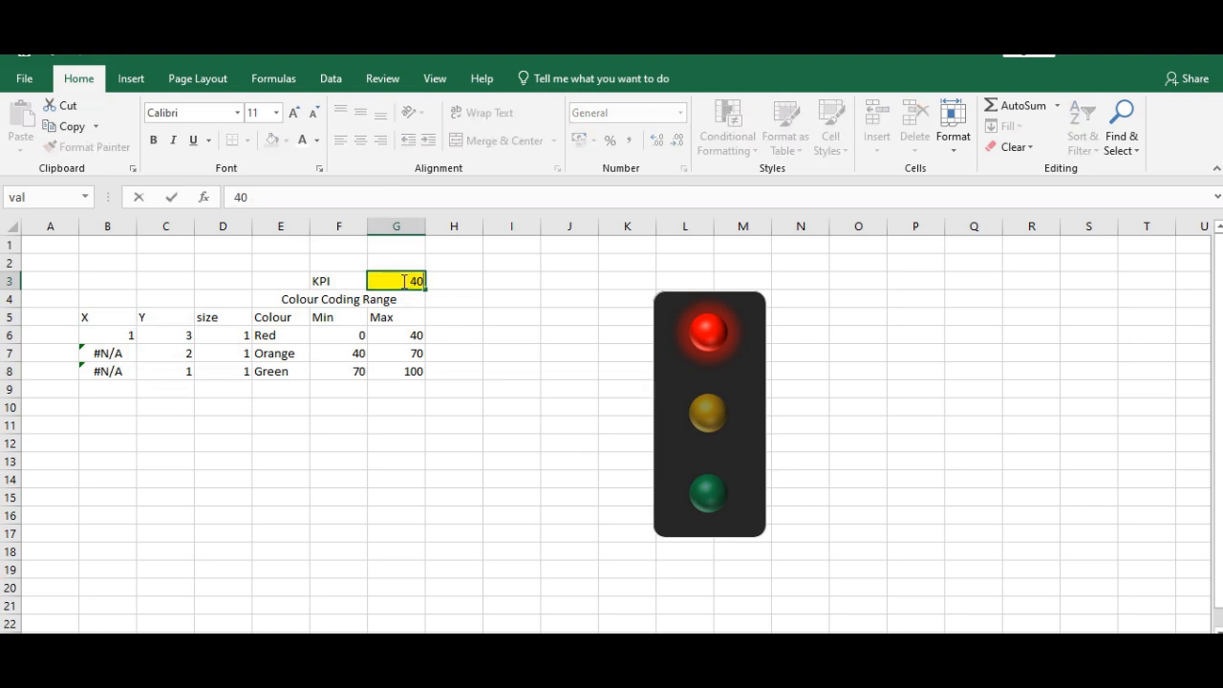
{"action": "key", "text": "Return"}
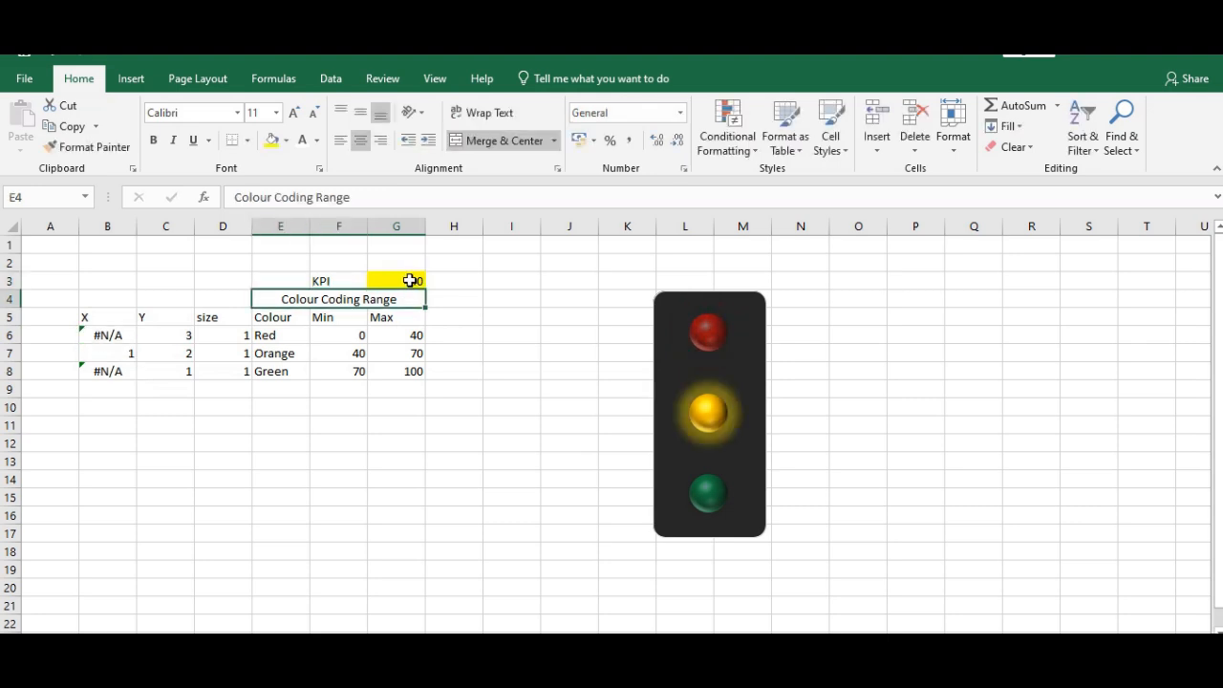
{"action": "left_click", "coordinate": [406, 279]}
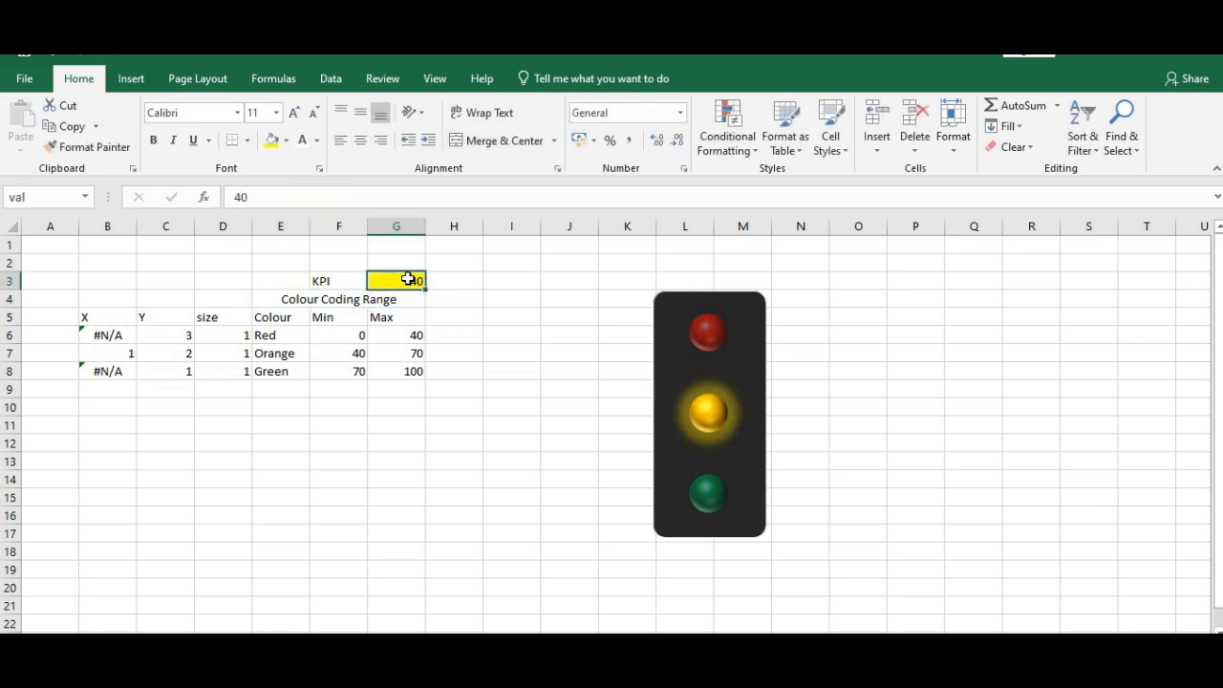
{"action": "type", "text": "70"}
{"action": "key", "text": "Return"}
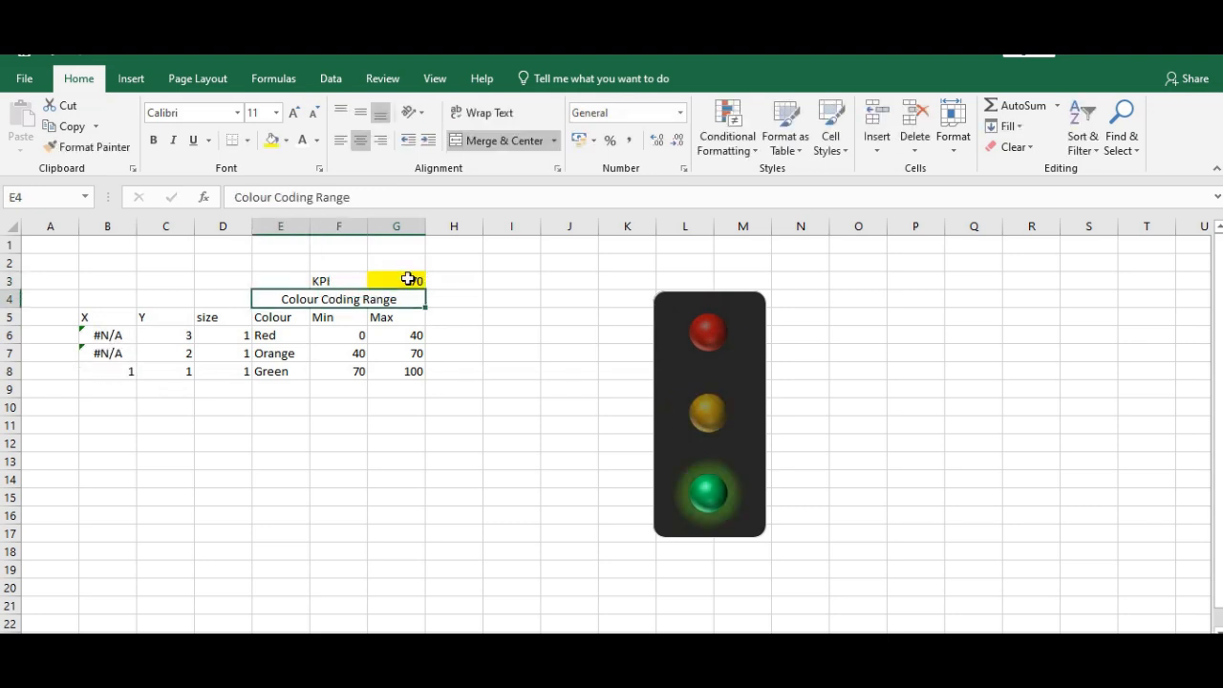
{"action": "left_click", "coordinate": [385, 464]}
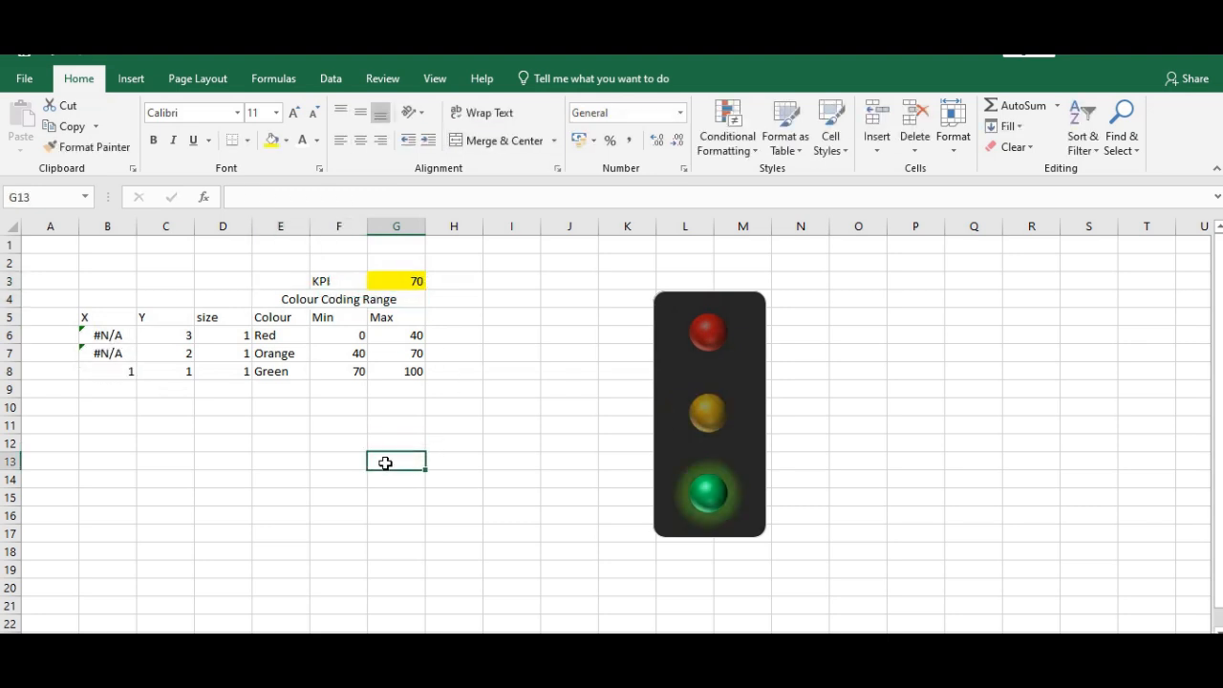